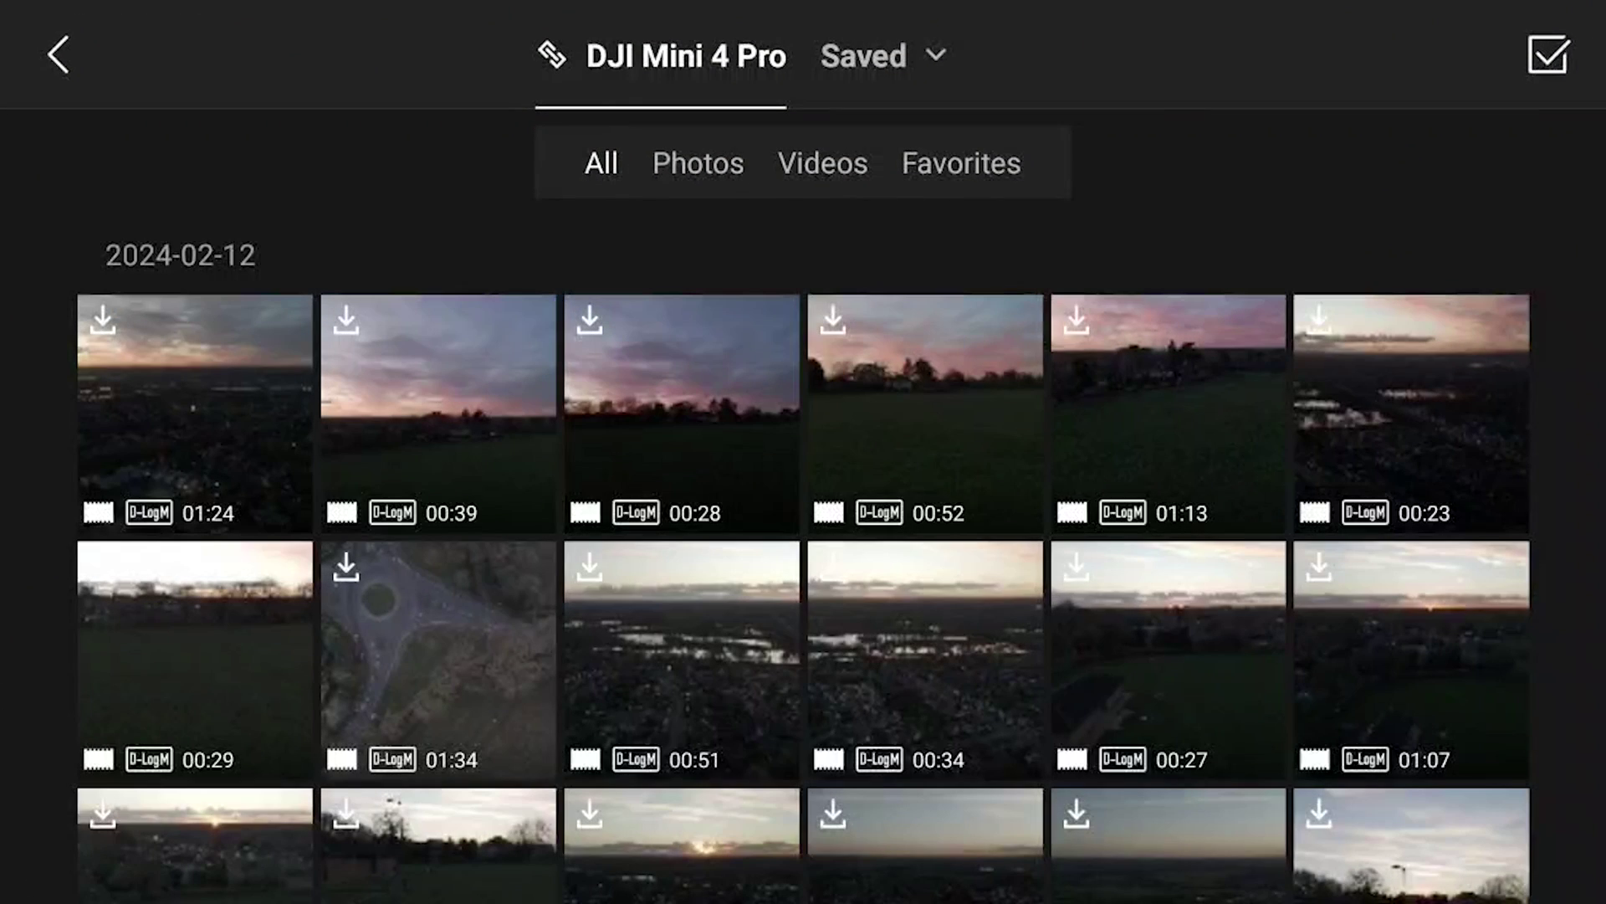
# Filter the DJI Fly album to videos only and preview the 00:39 clip.
pyautogui.click(724, 165)
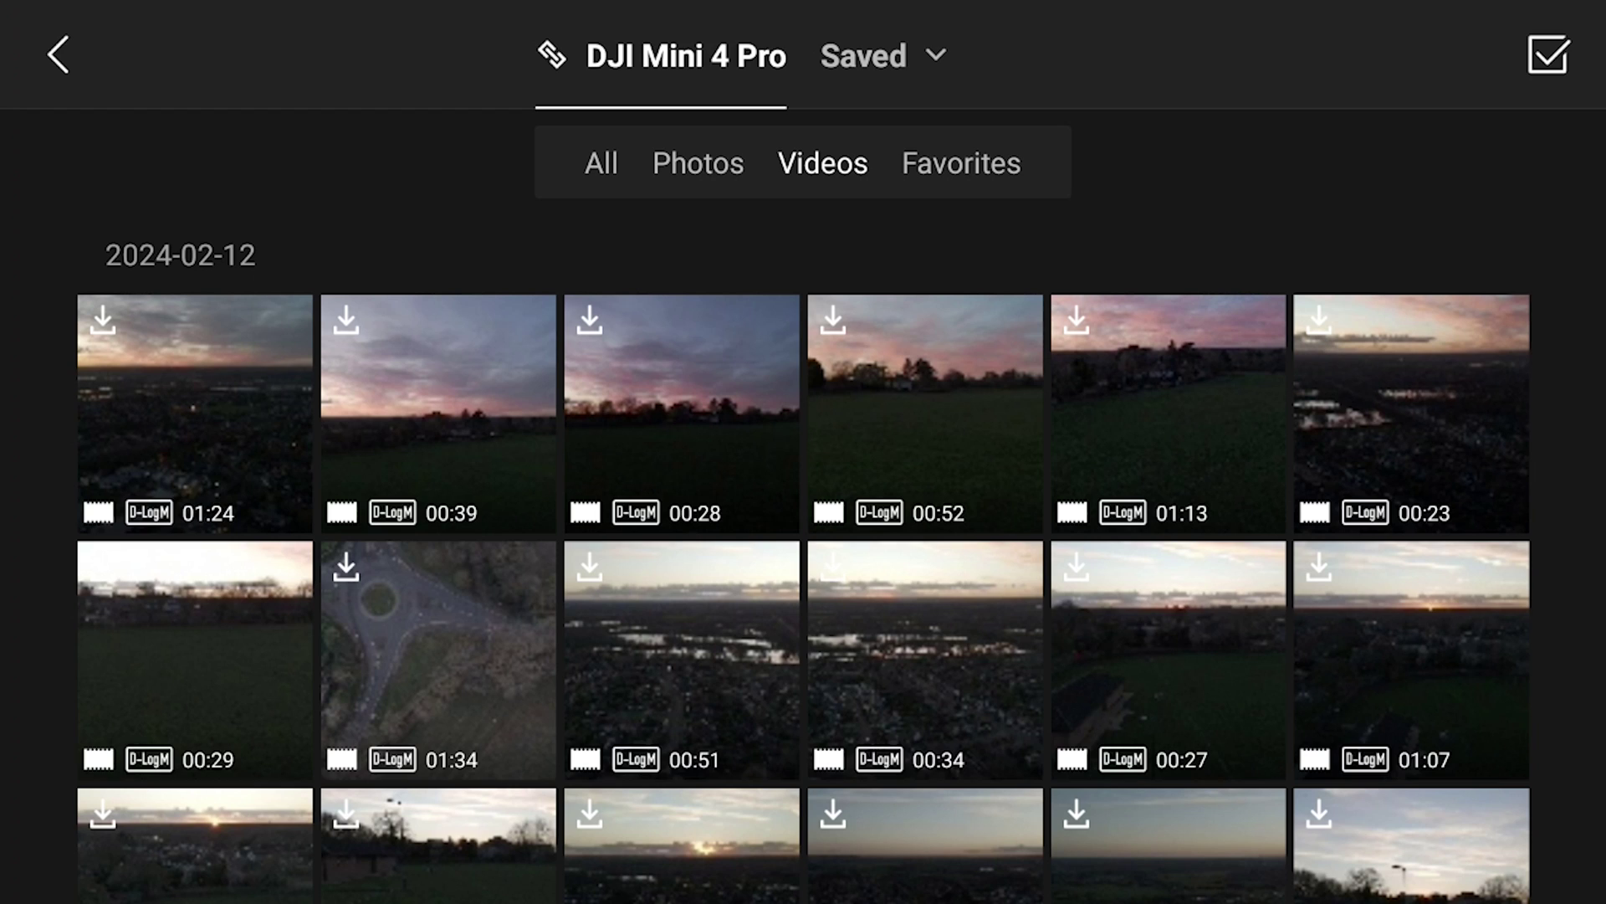
pyautogui.click(435, 382)
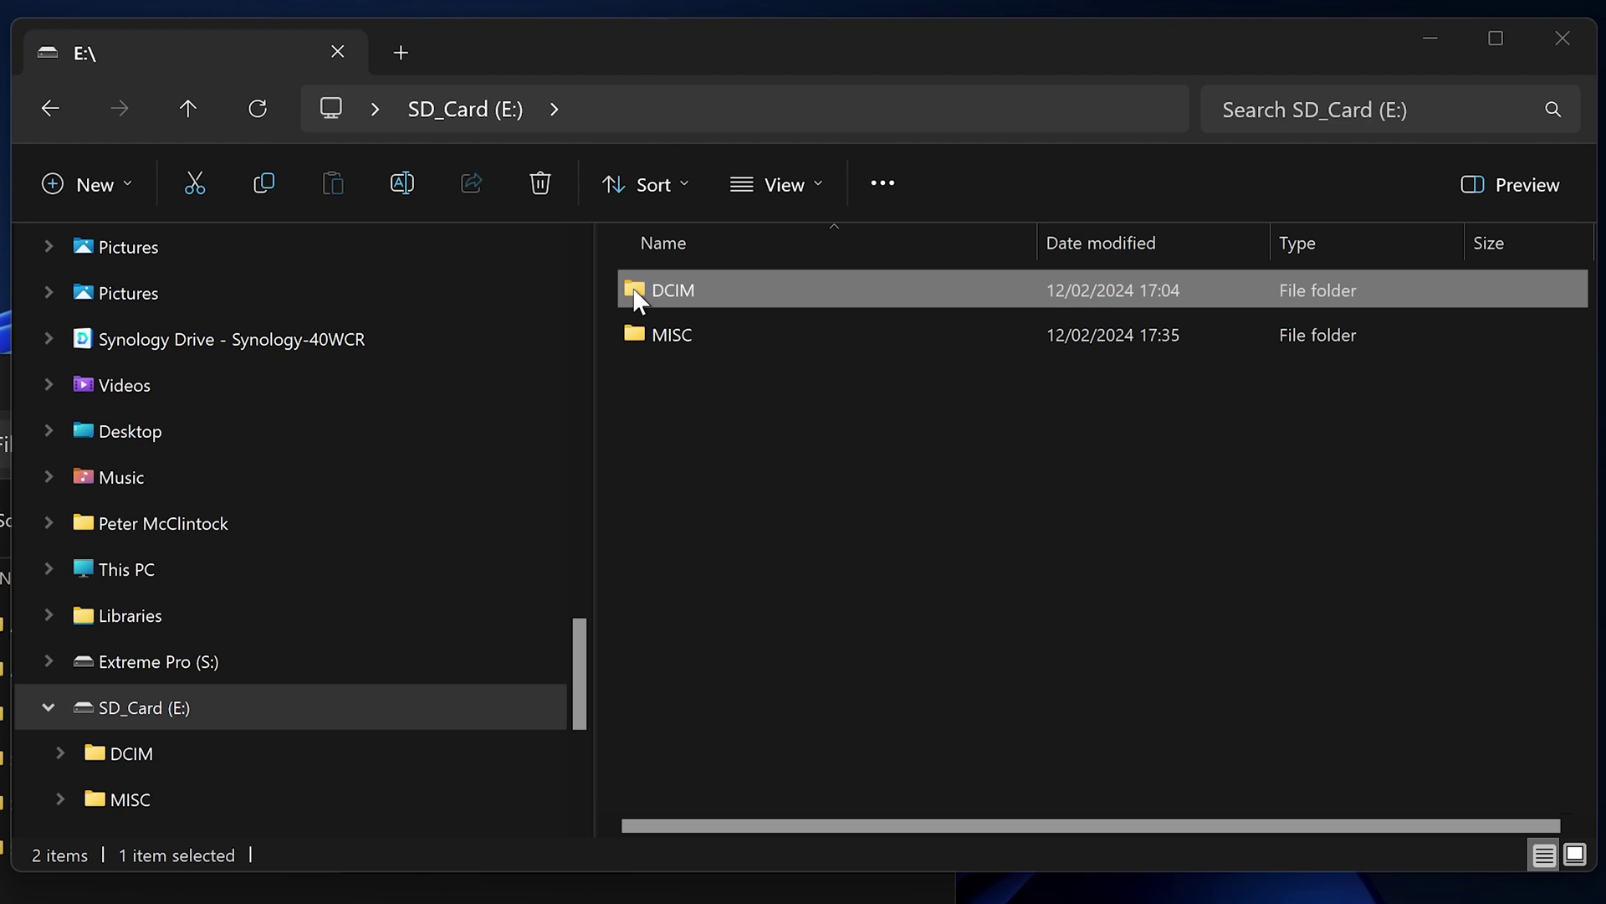
# Open DCIM on SD_Card (E:) and drag DJI_001 into the 7 Media window to copy it.
pyautogui.doubleClick(634, 291)
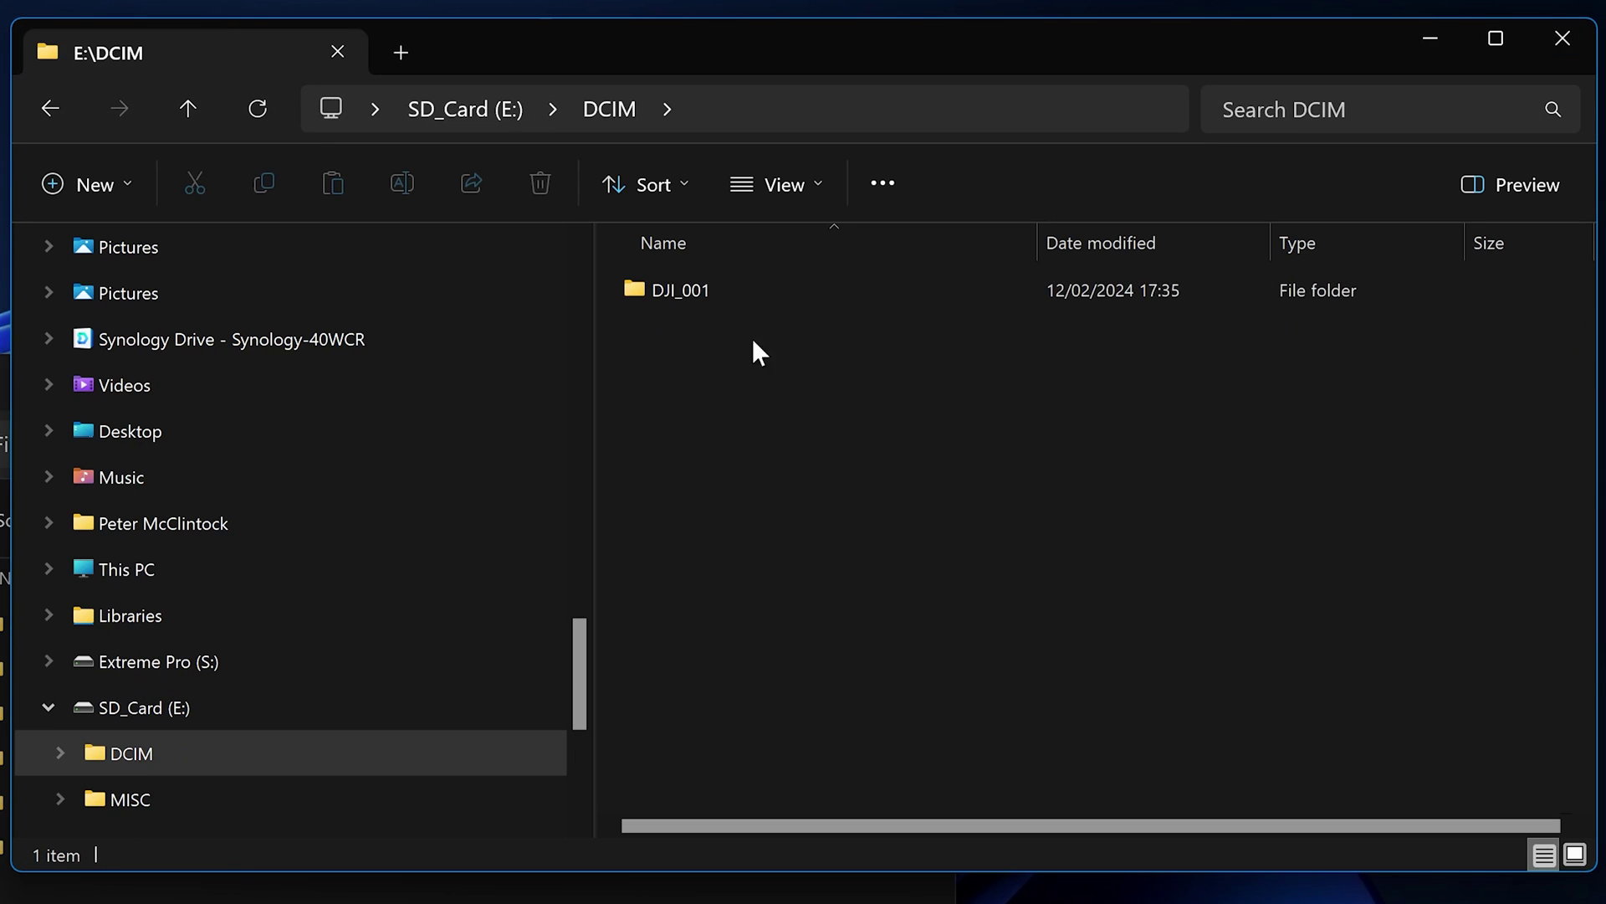
pyautogui.moveTo(639, 287)
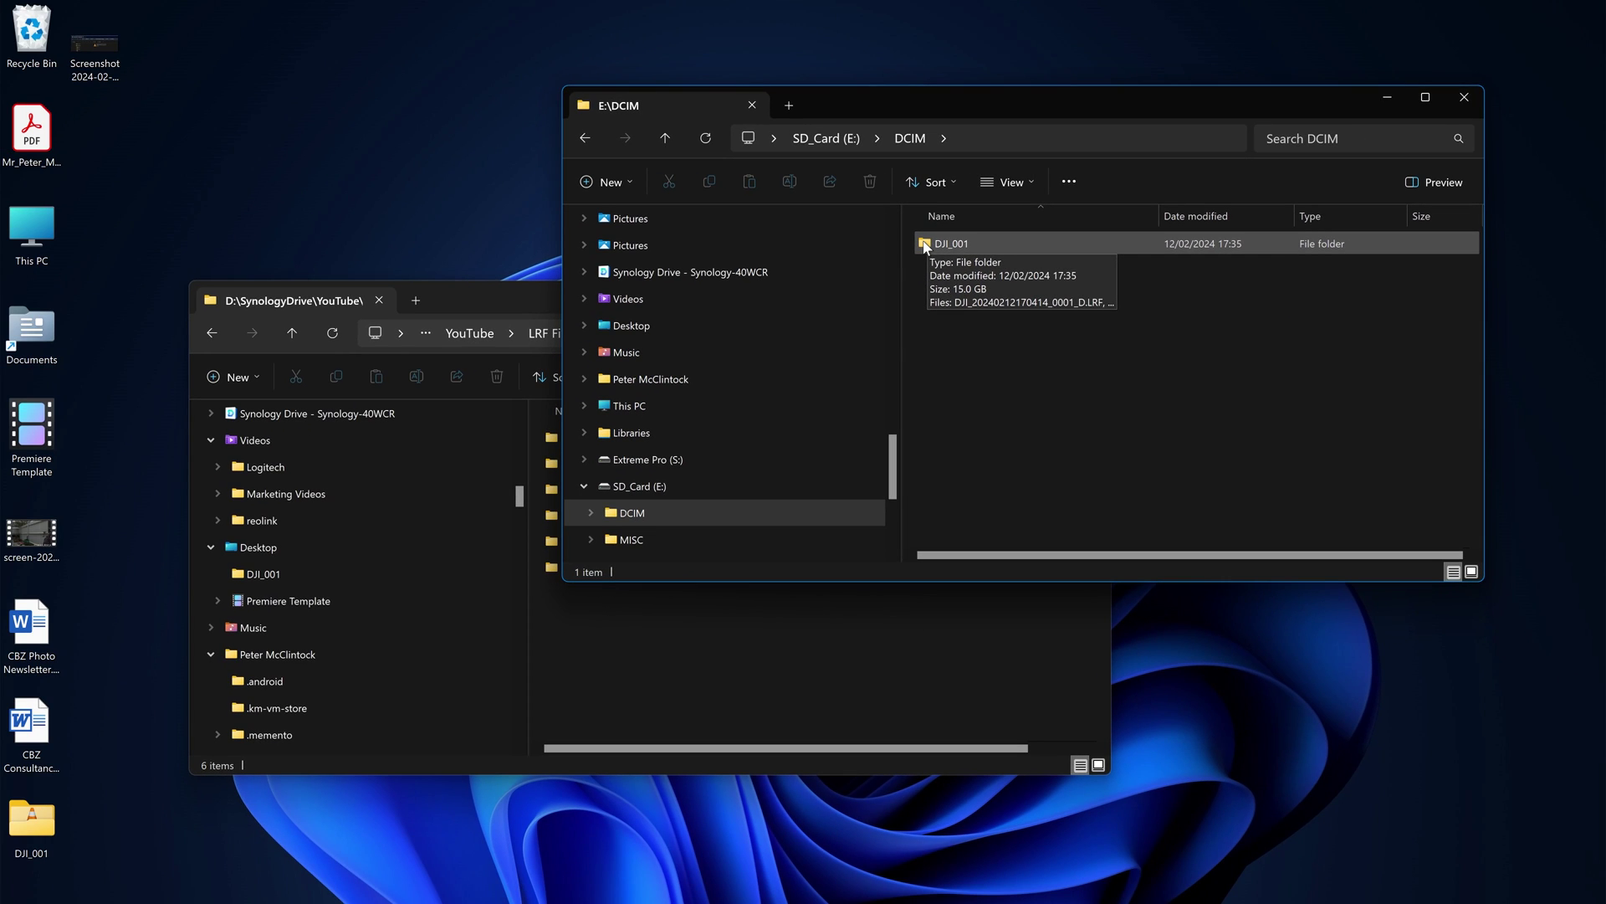
pyautogui.click(638, 289)
pyautogui.moveTo(924, 247); pyautogui.dragTo(784, 652)
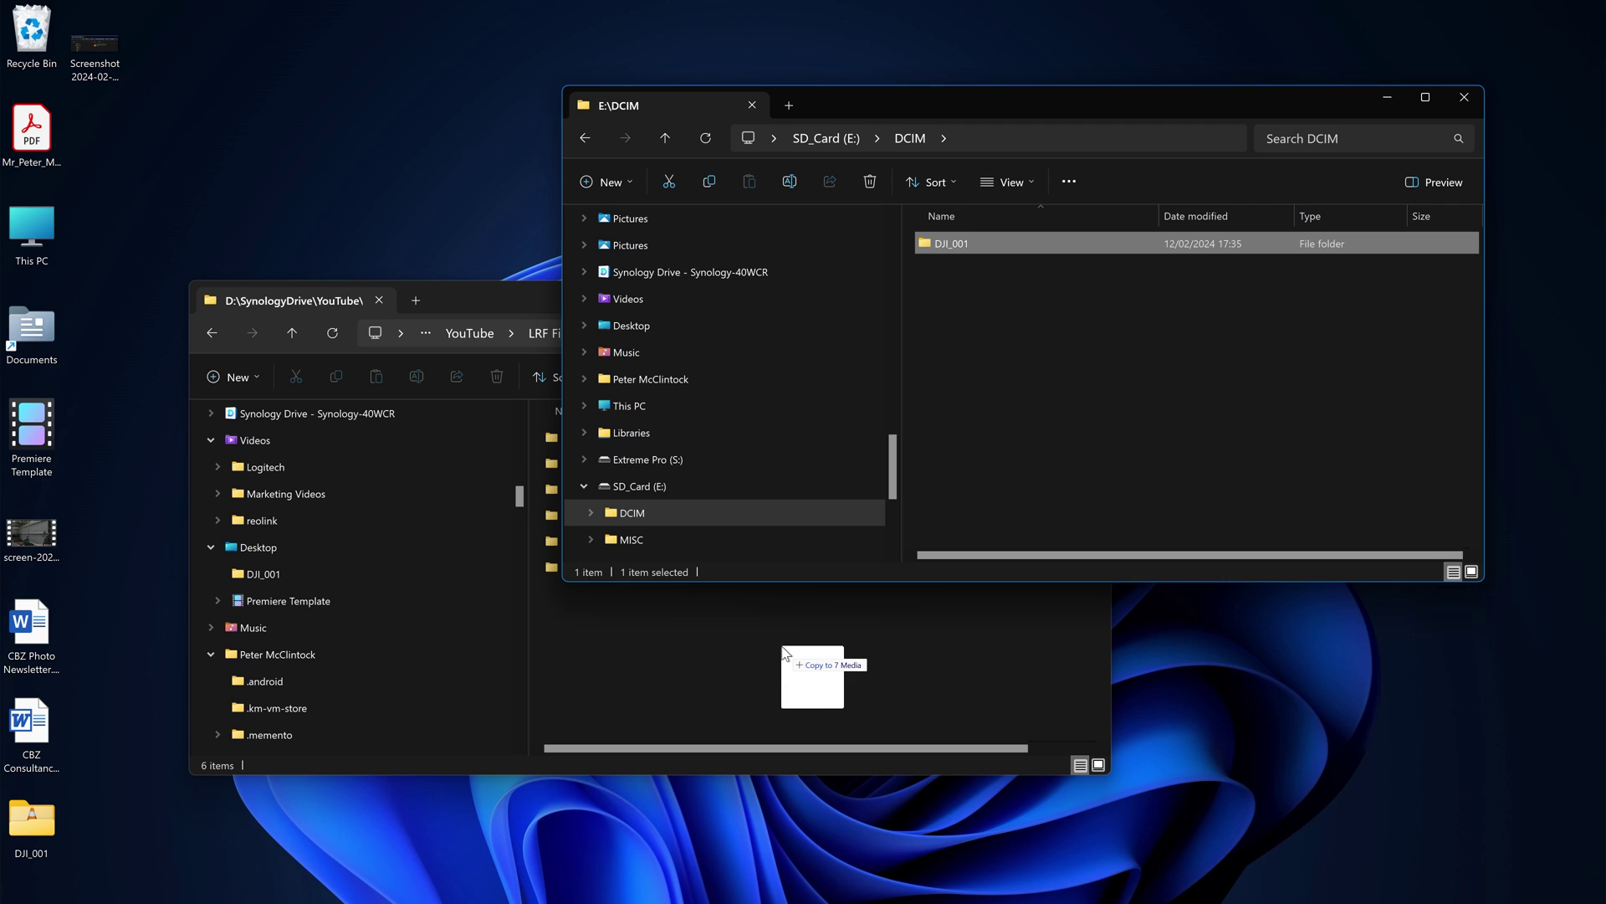
pyautogui.moveTo(784, 652); pyautogui.dragTo(785, 653)
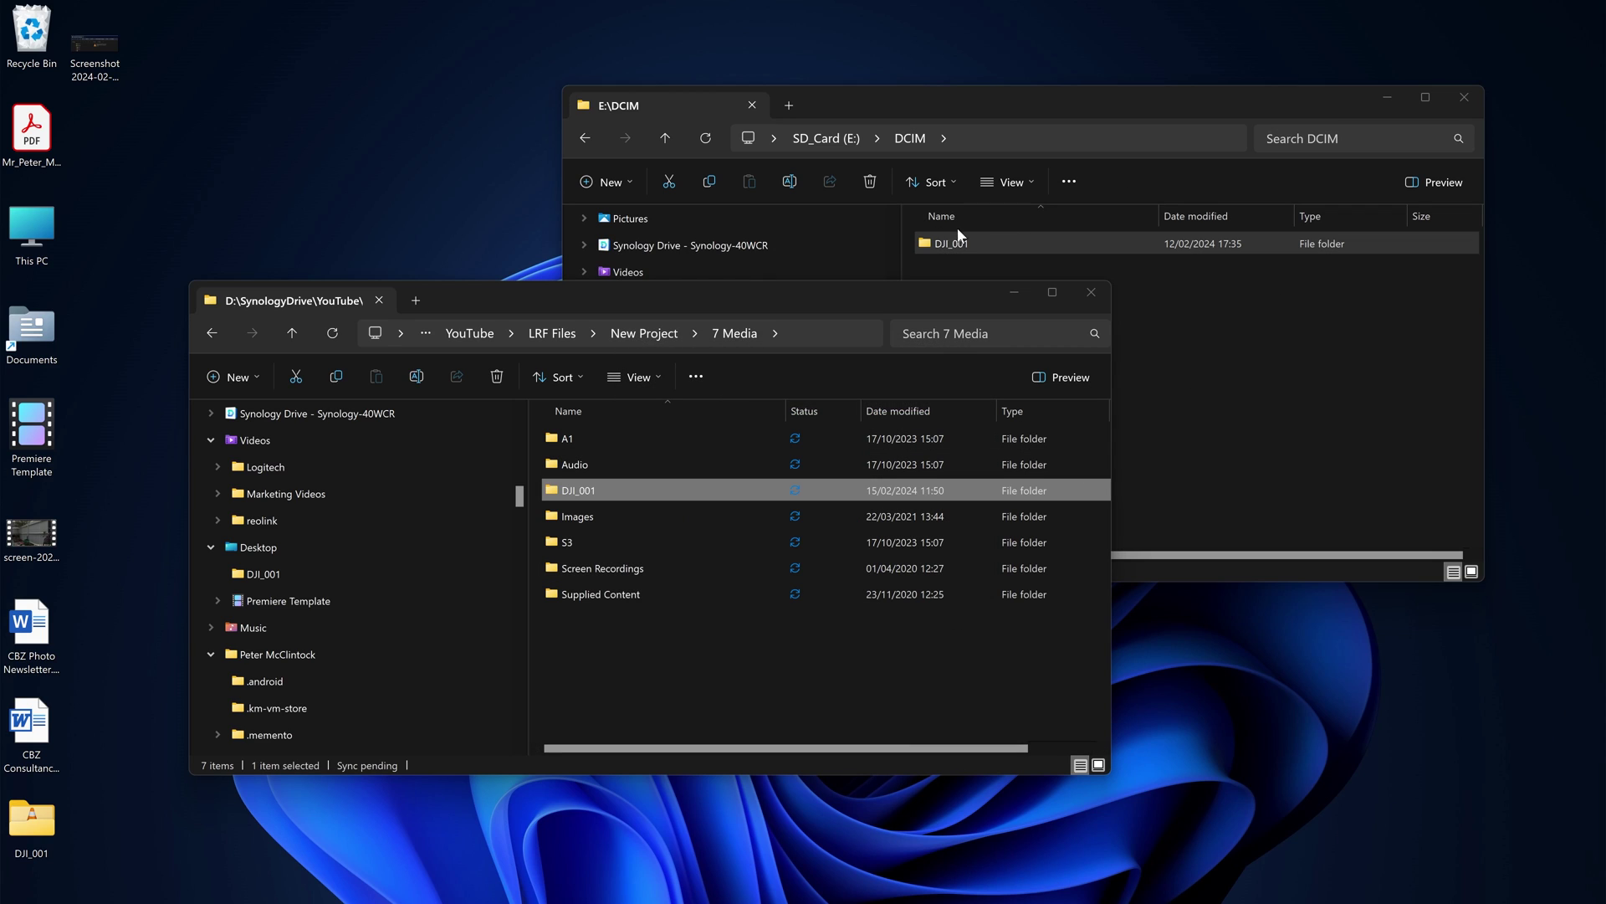
# Close the SD card window, rename the copied DJI_001 folder to 'Sunset Files' and open it.
pyautogui.click(1463, 101)
pyautogui.moveTo(747, 293); pyautogui.dragTo(1062, 132)
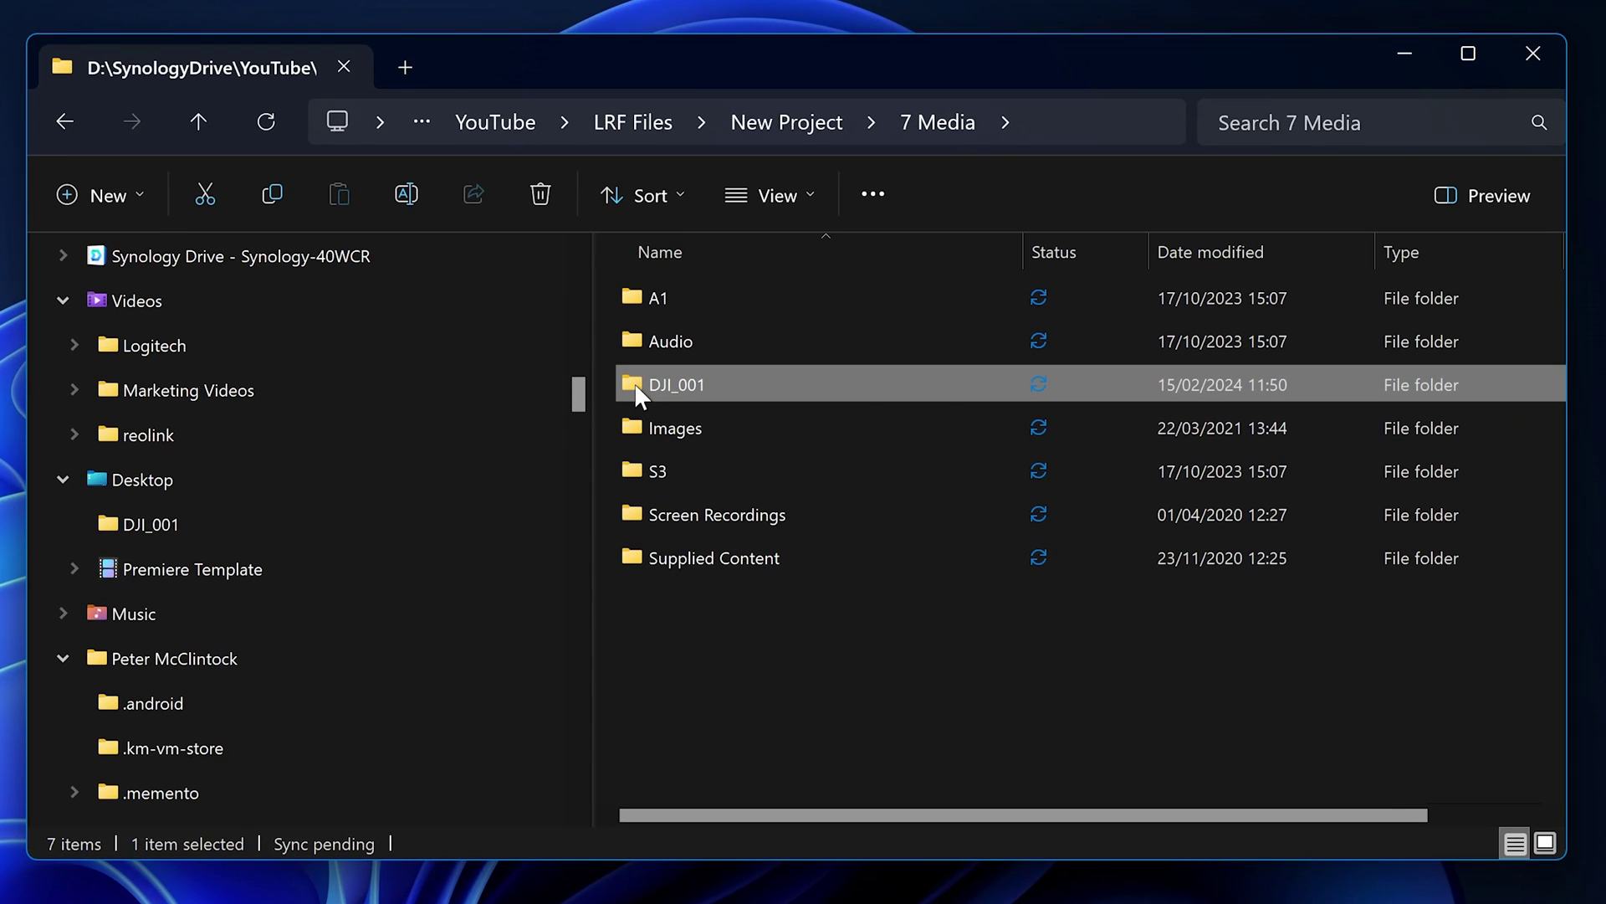
pyautogui.moveTo(635, 386)
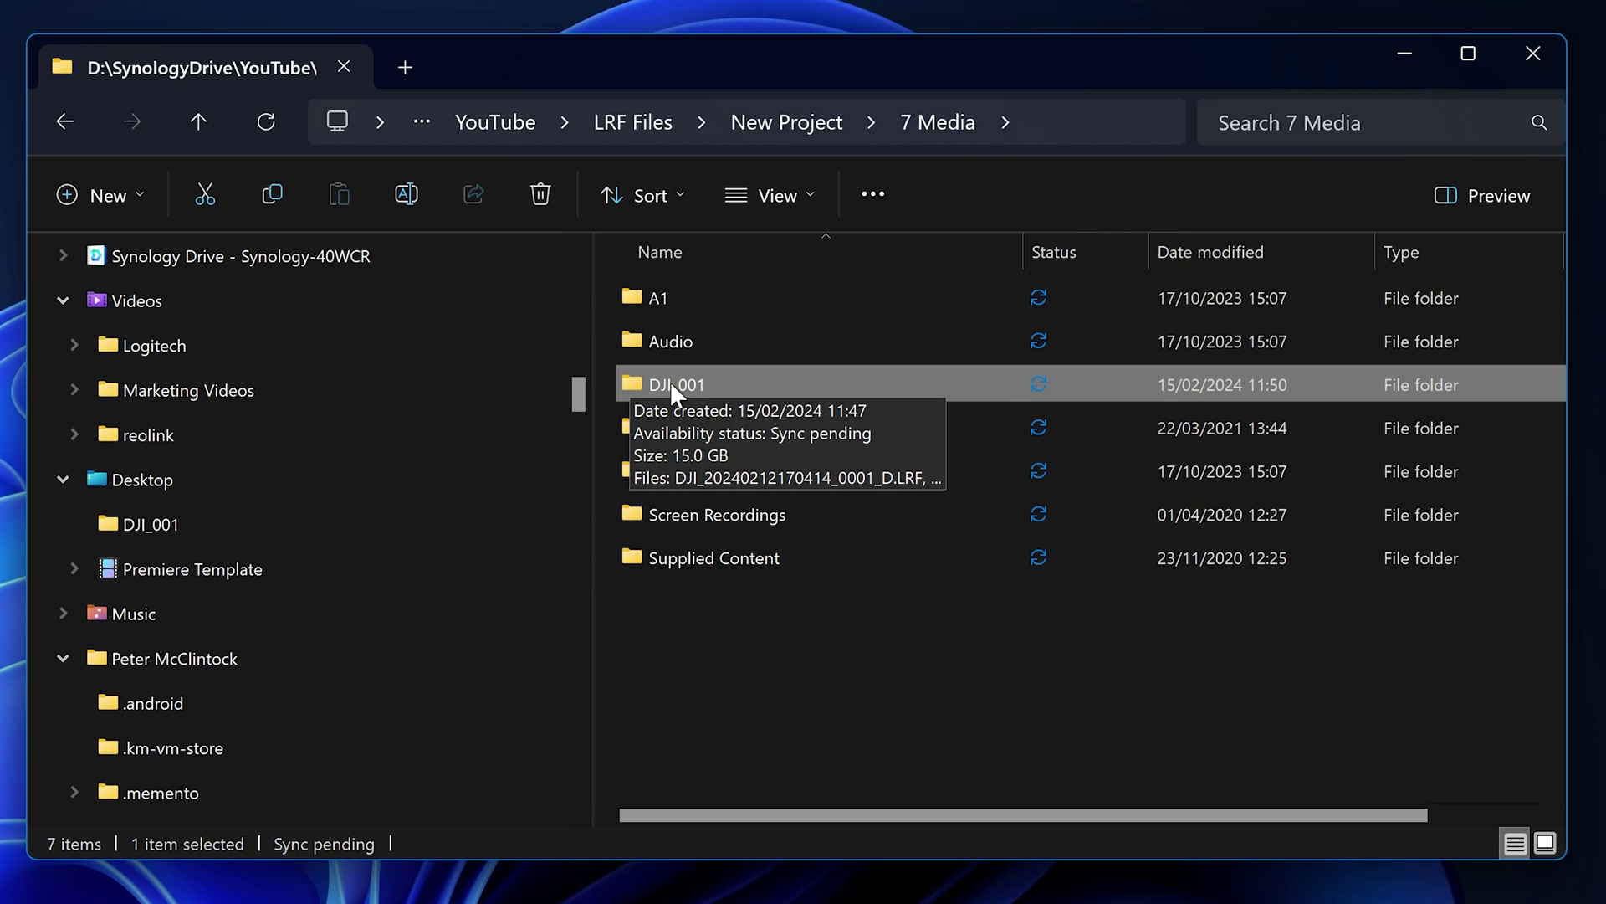
pyautogui.click(670, 380)
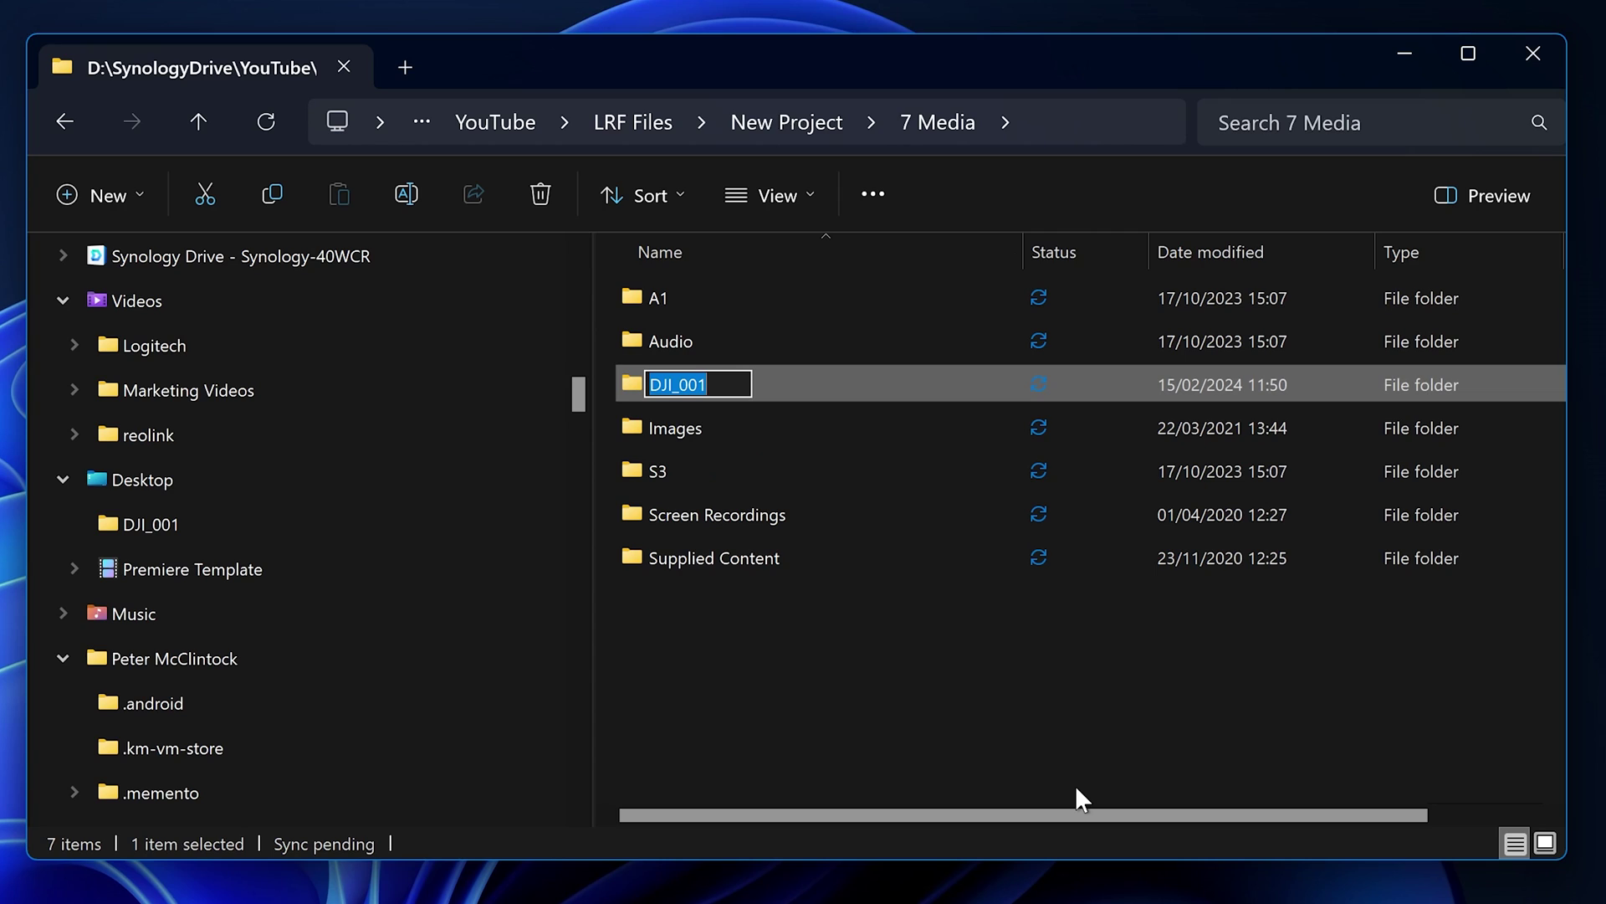
pyautogui.write('Sunse')
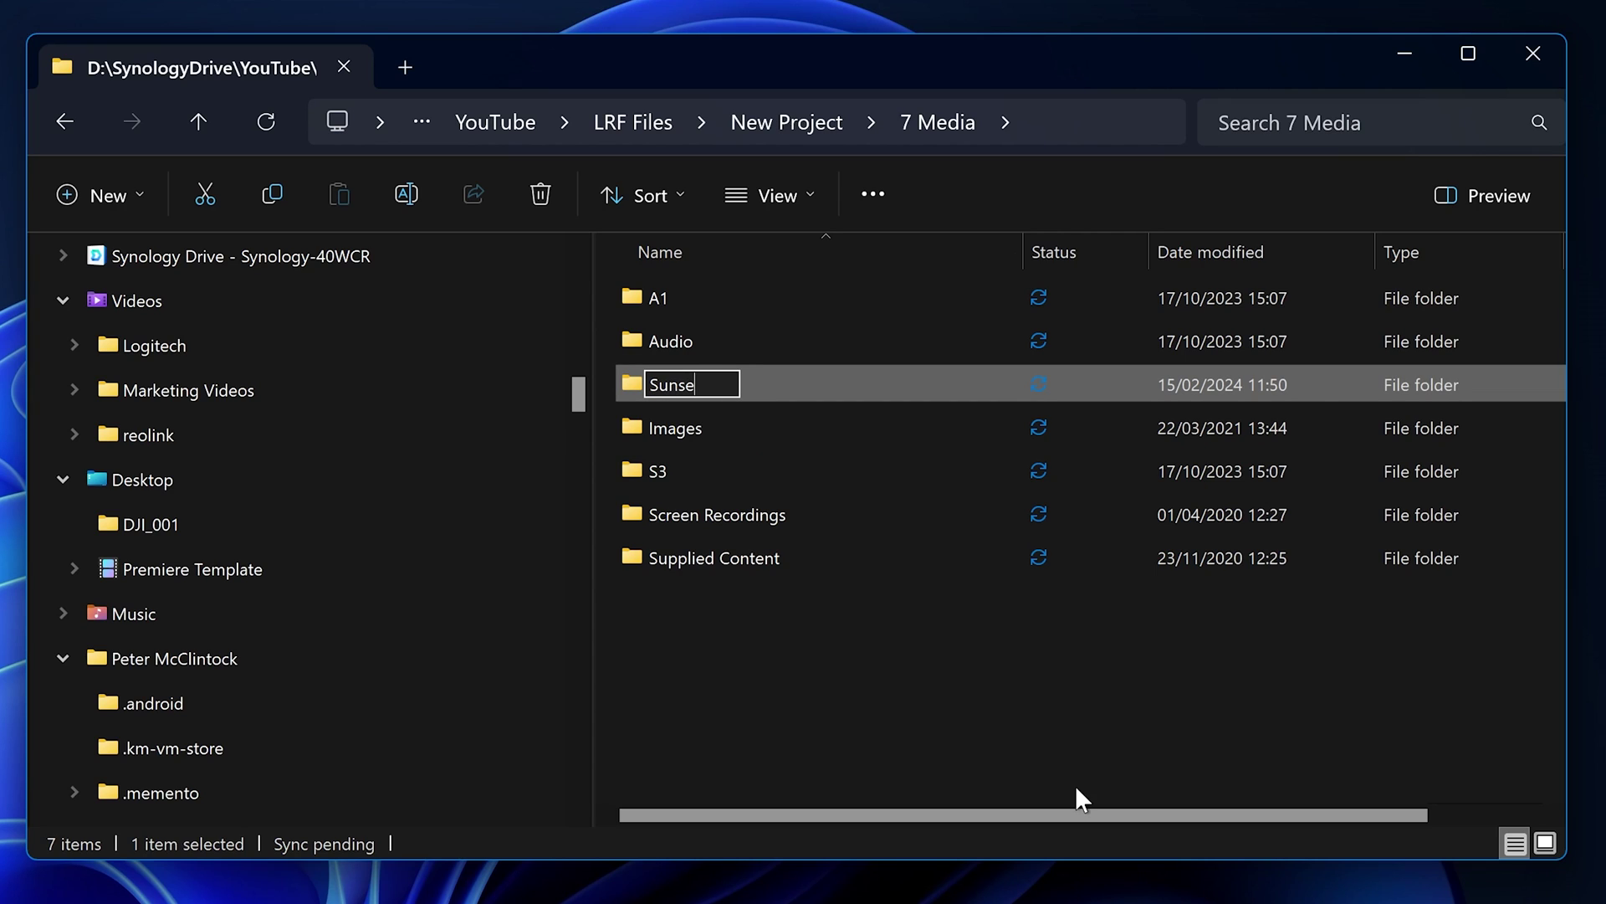
pyautogui.write('t Files')
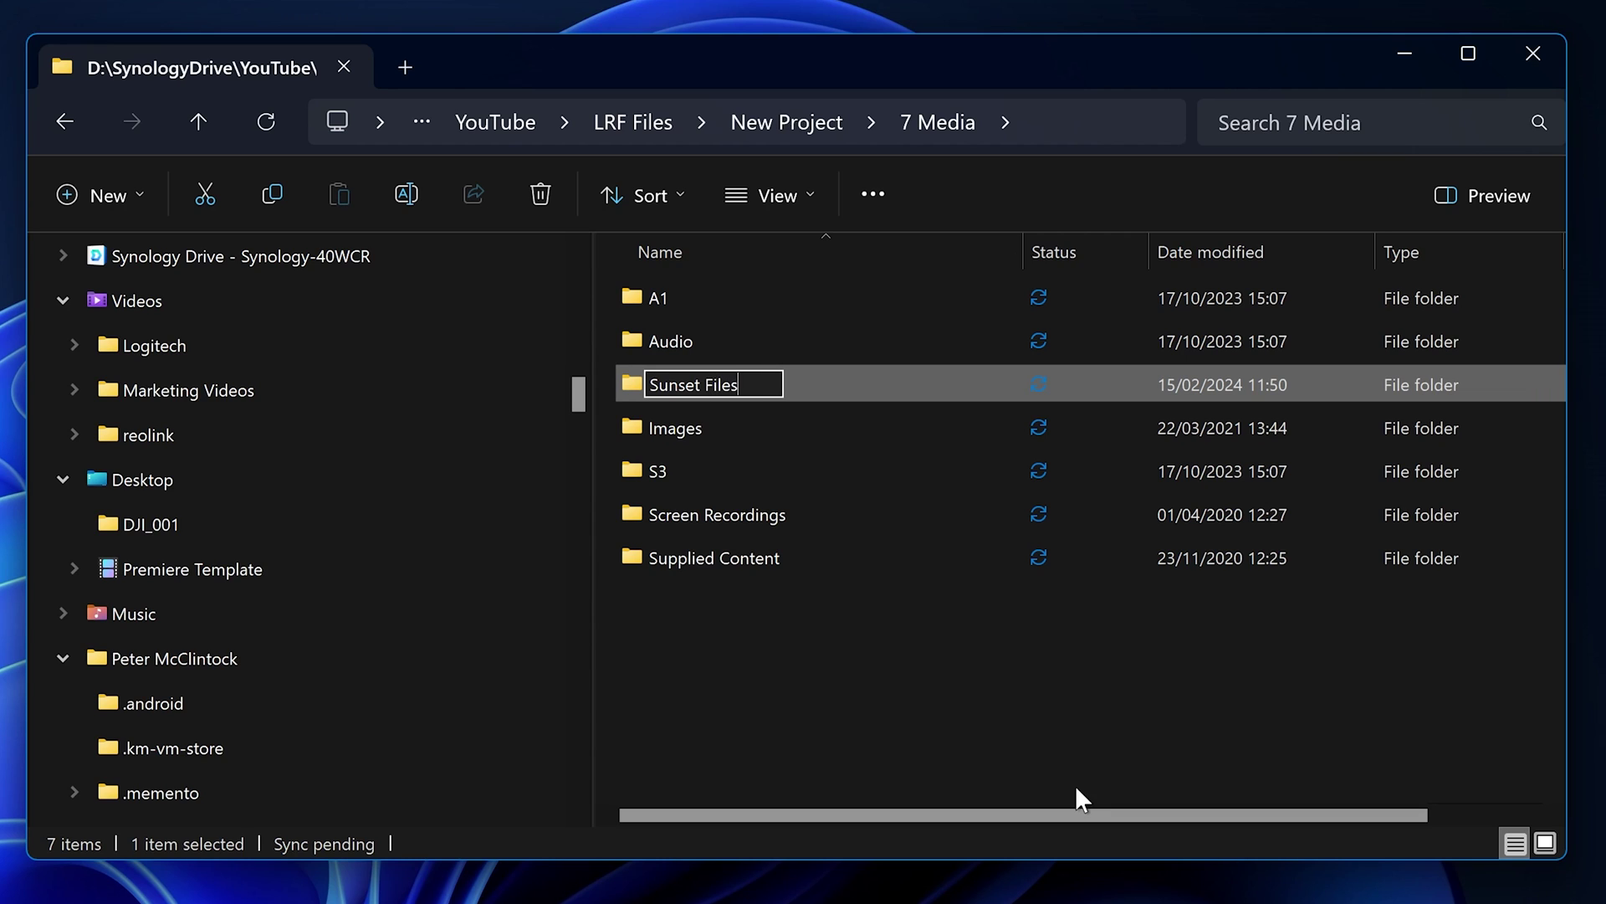
pyautogui.press('Return')
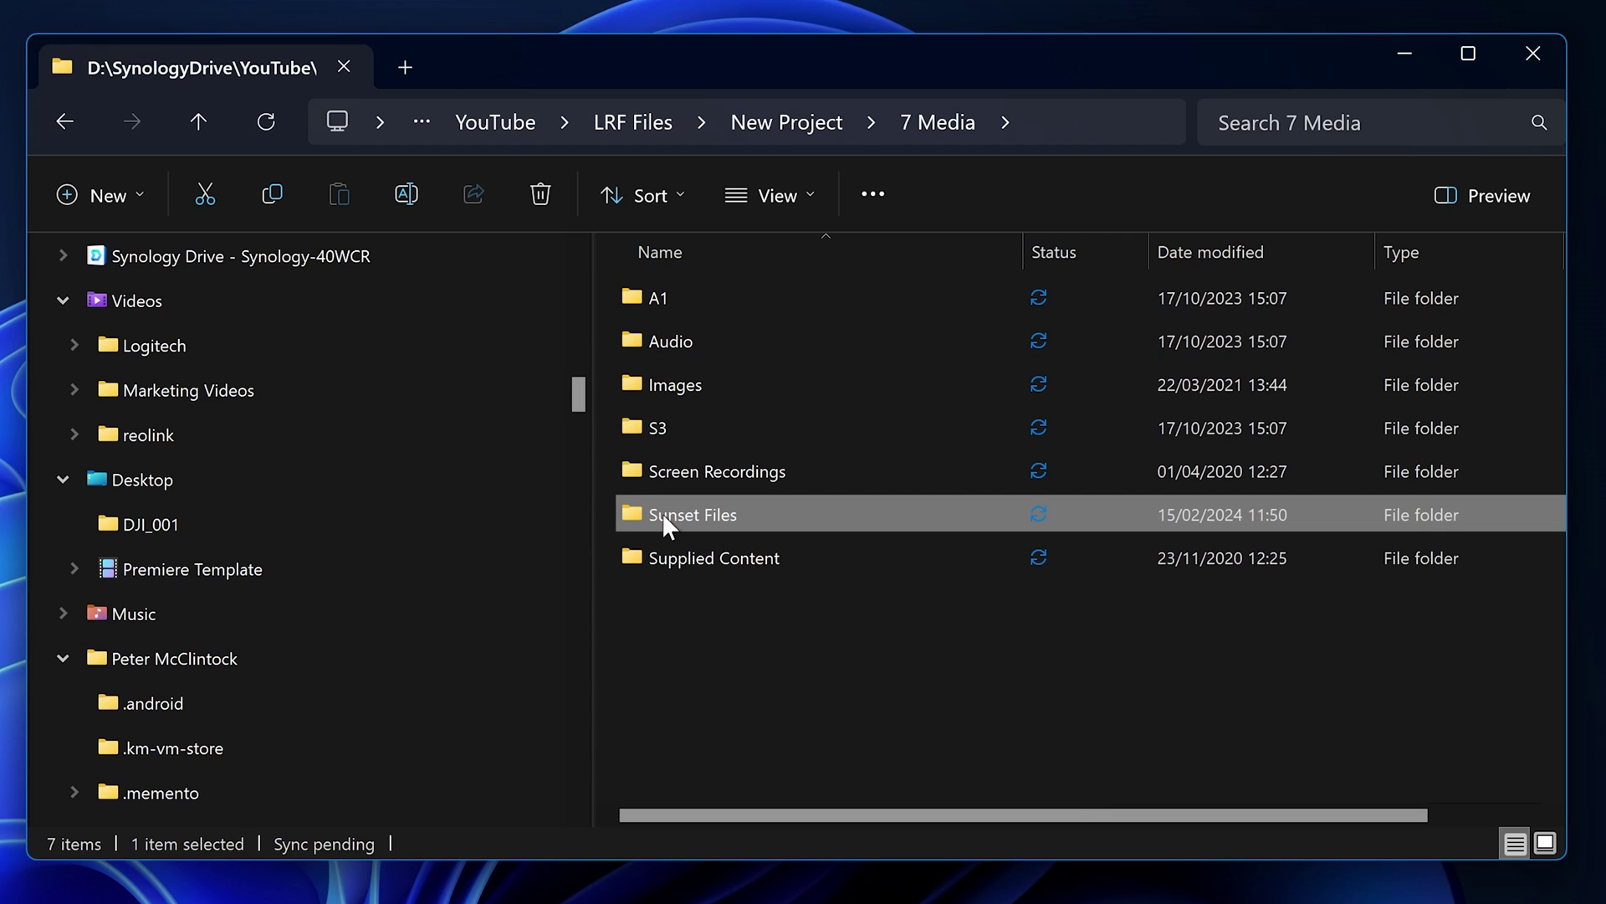
pyautogui.doubleClick(680, 519)
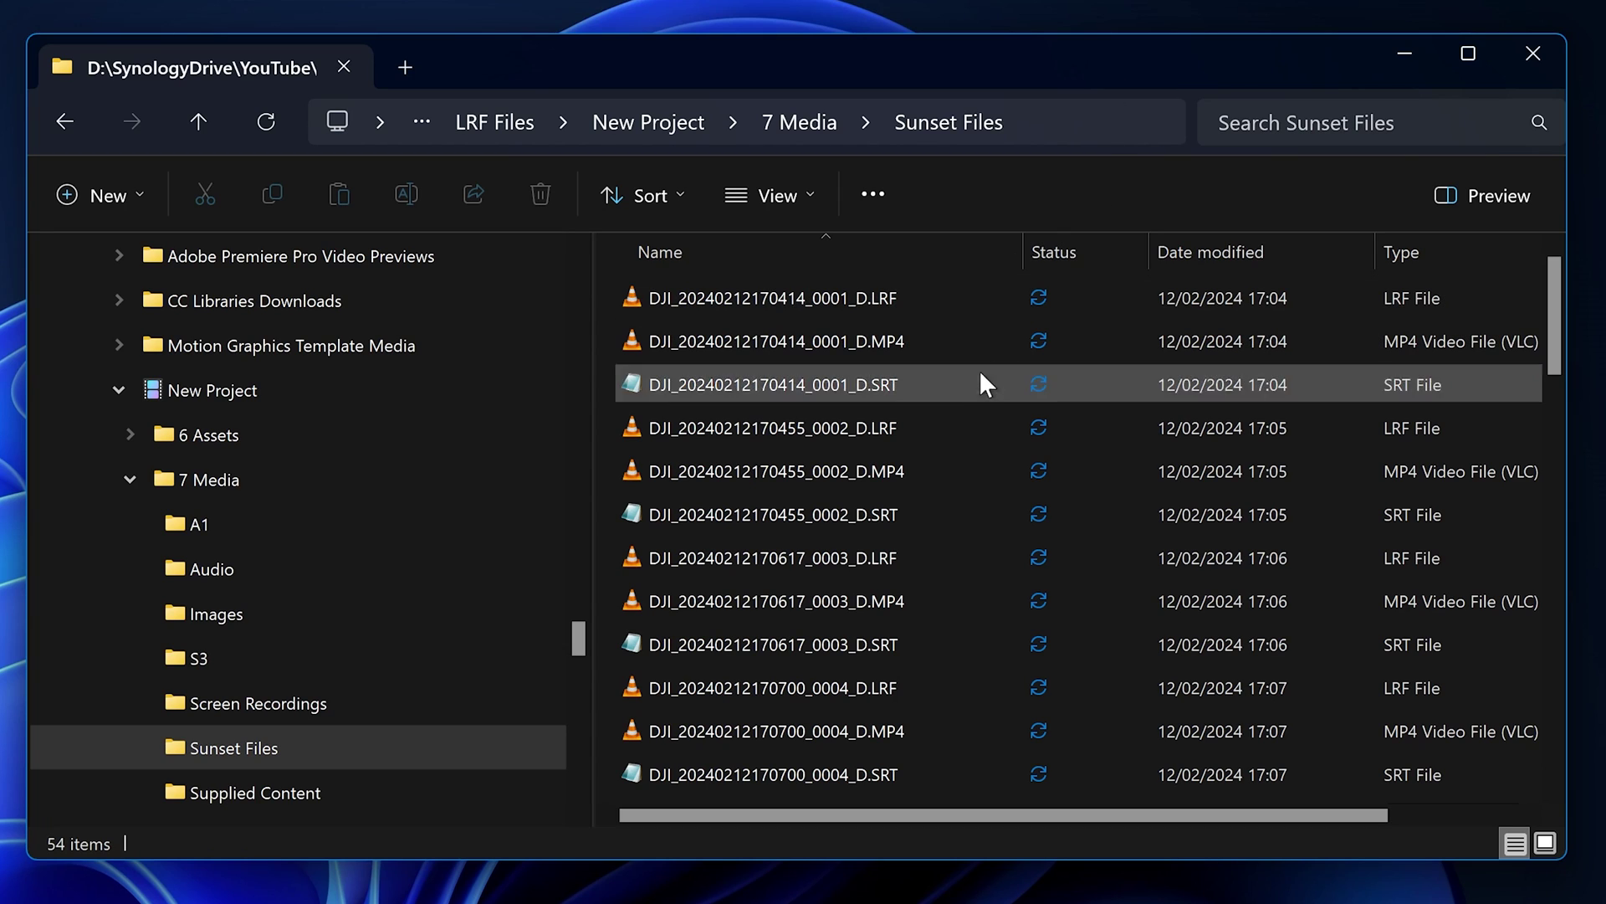
# Create two new folders named SRT and LRF inside Sunset Files.
pyautogui.click(109, 192)
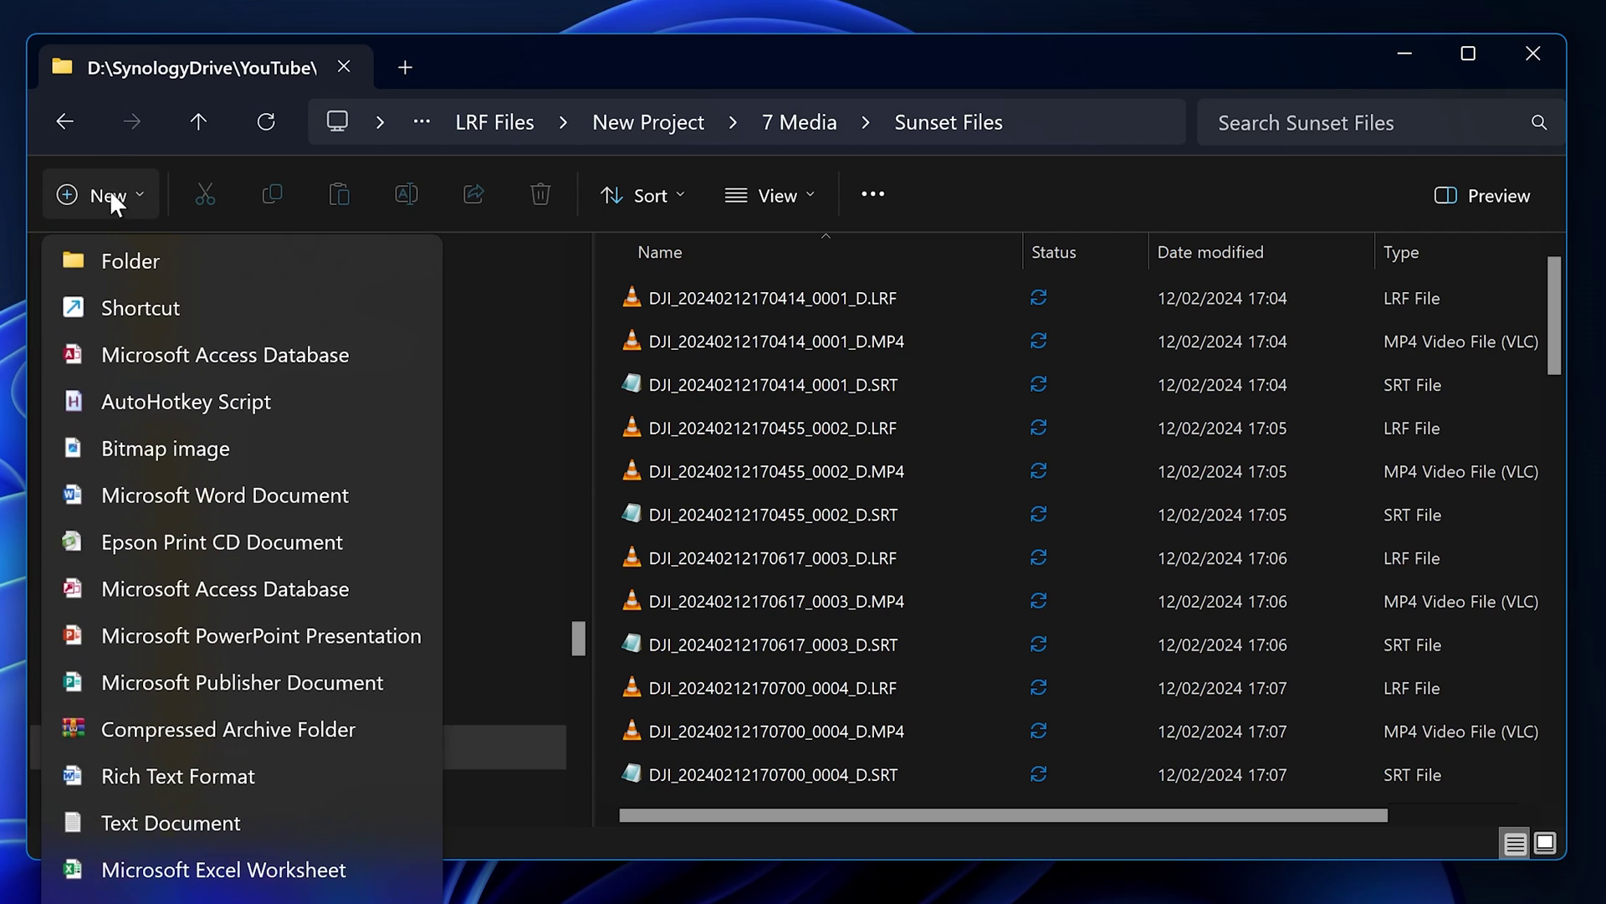
pyautogui.click(151, 256)
pyautogui.write('SRT')
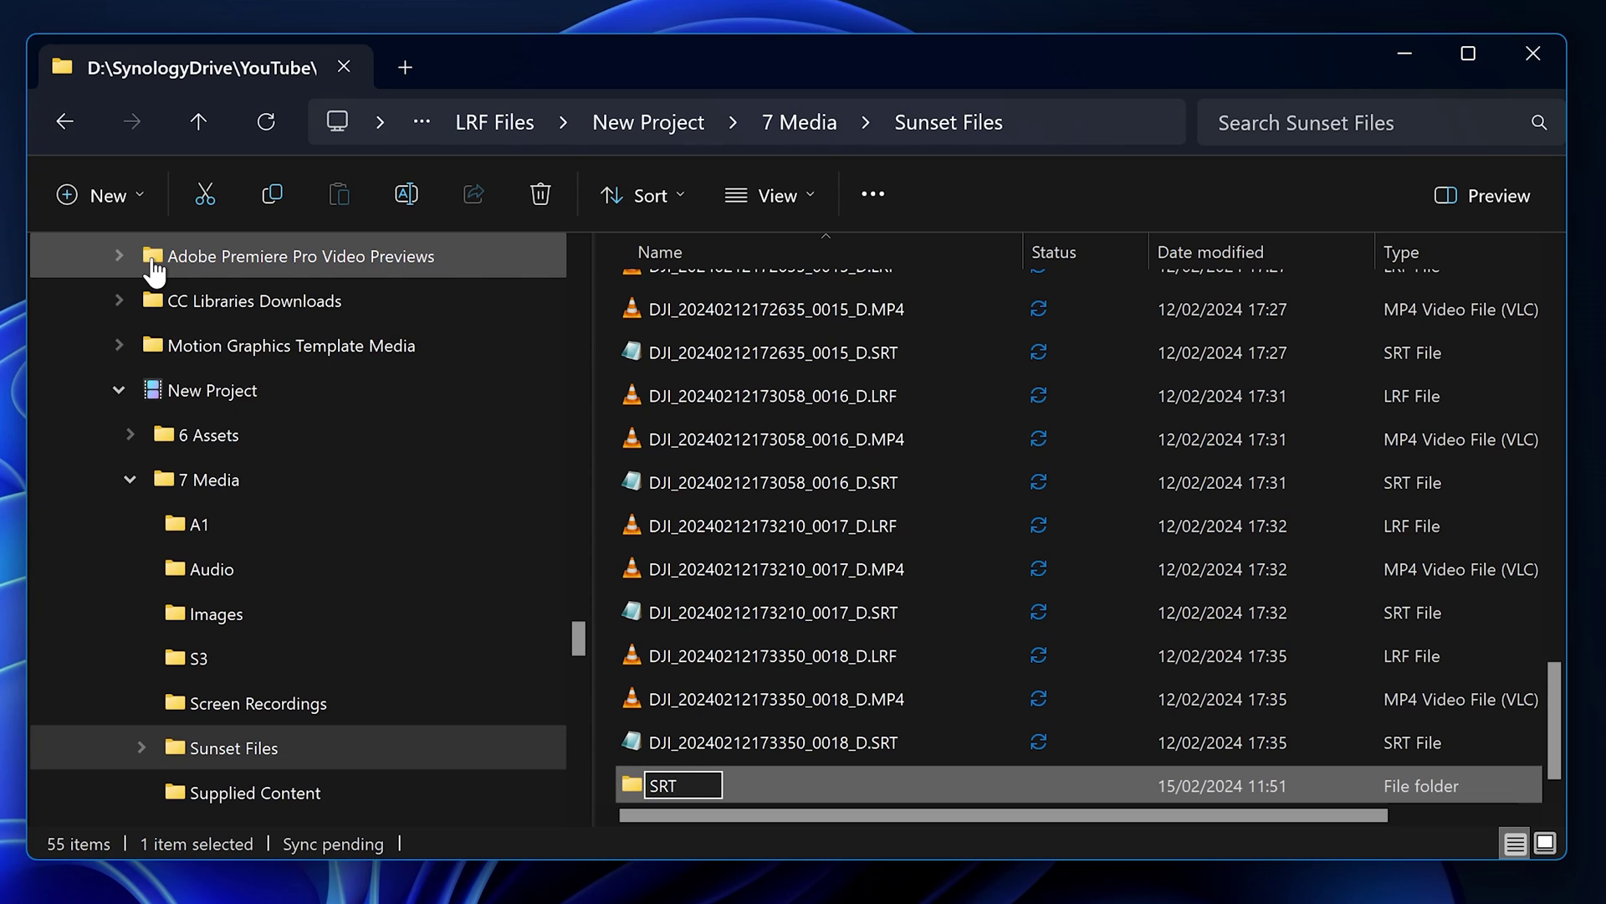
pyautogui.press('Return')
pyautogui.click(139, 186)
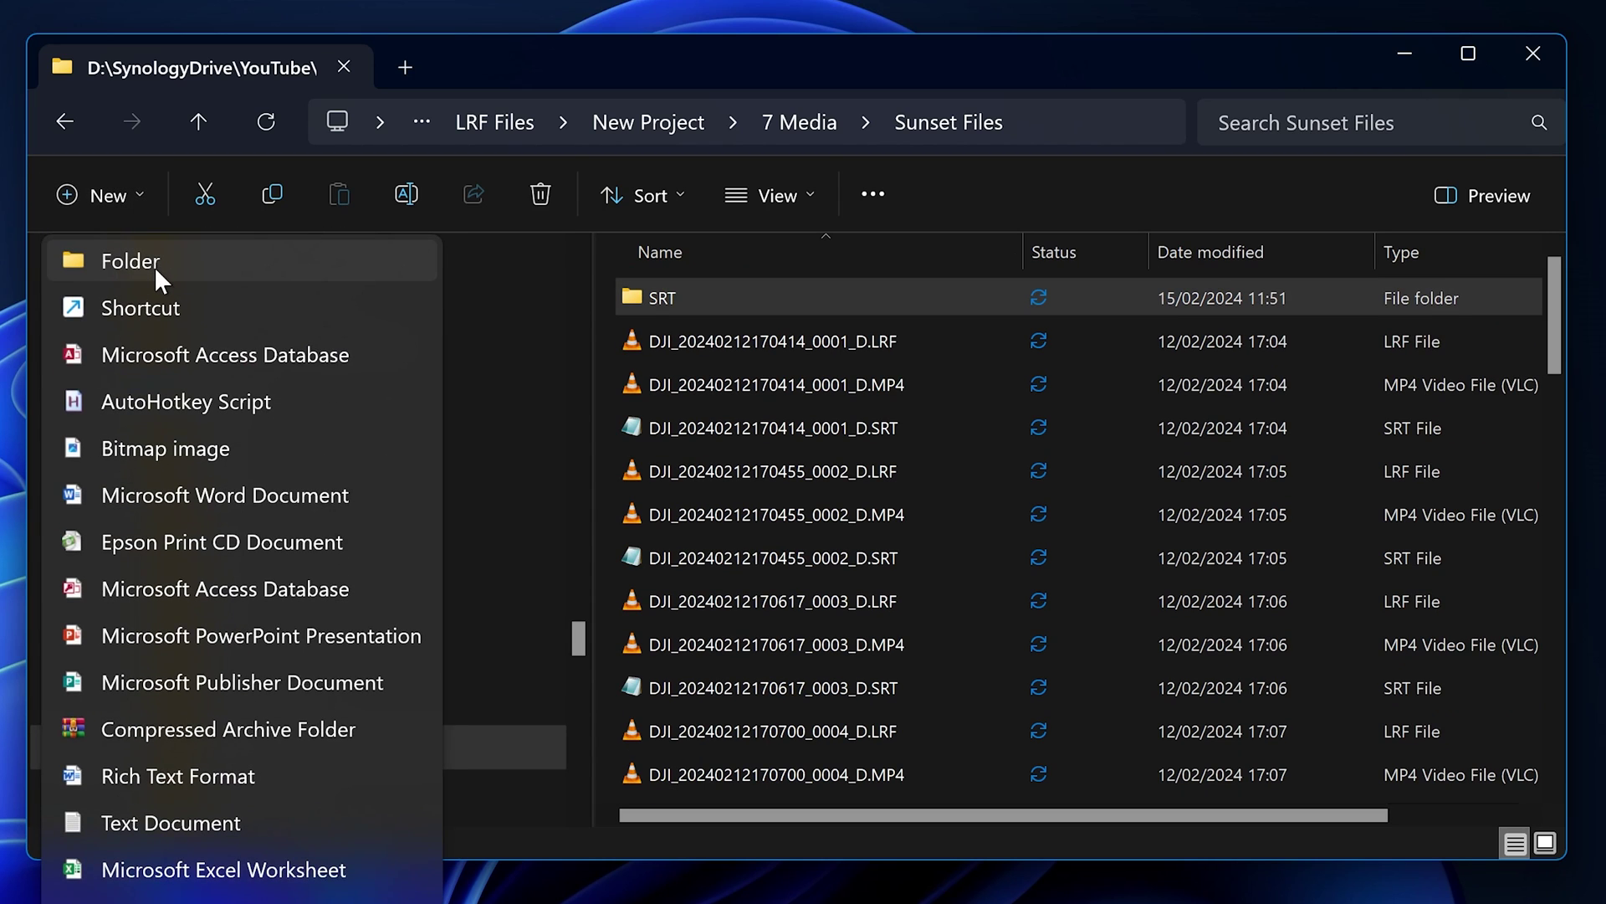
pyautogui.click(155, 266)
pyautogui.write('LRF')
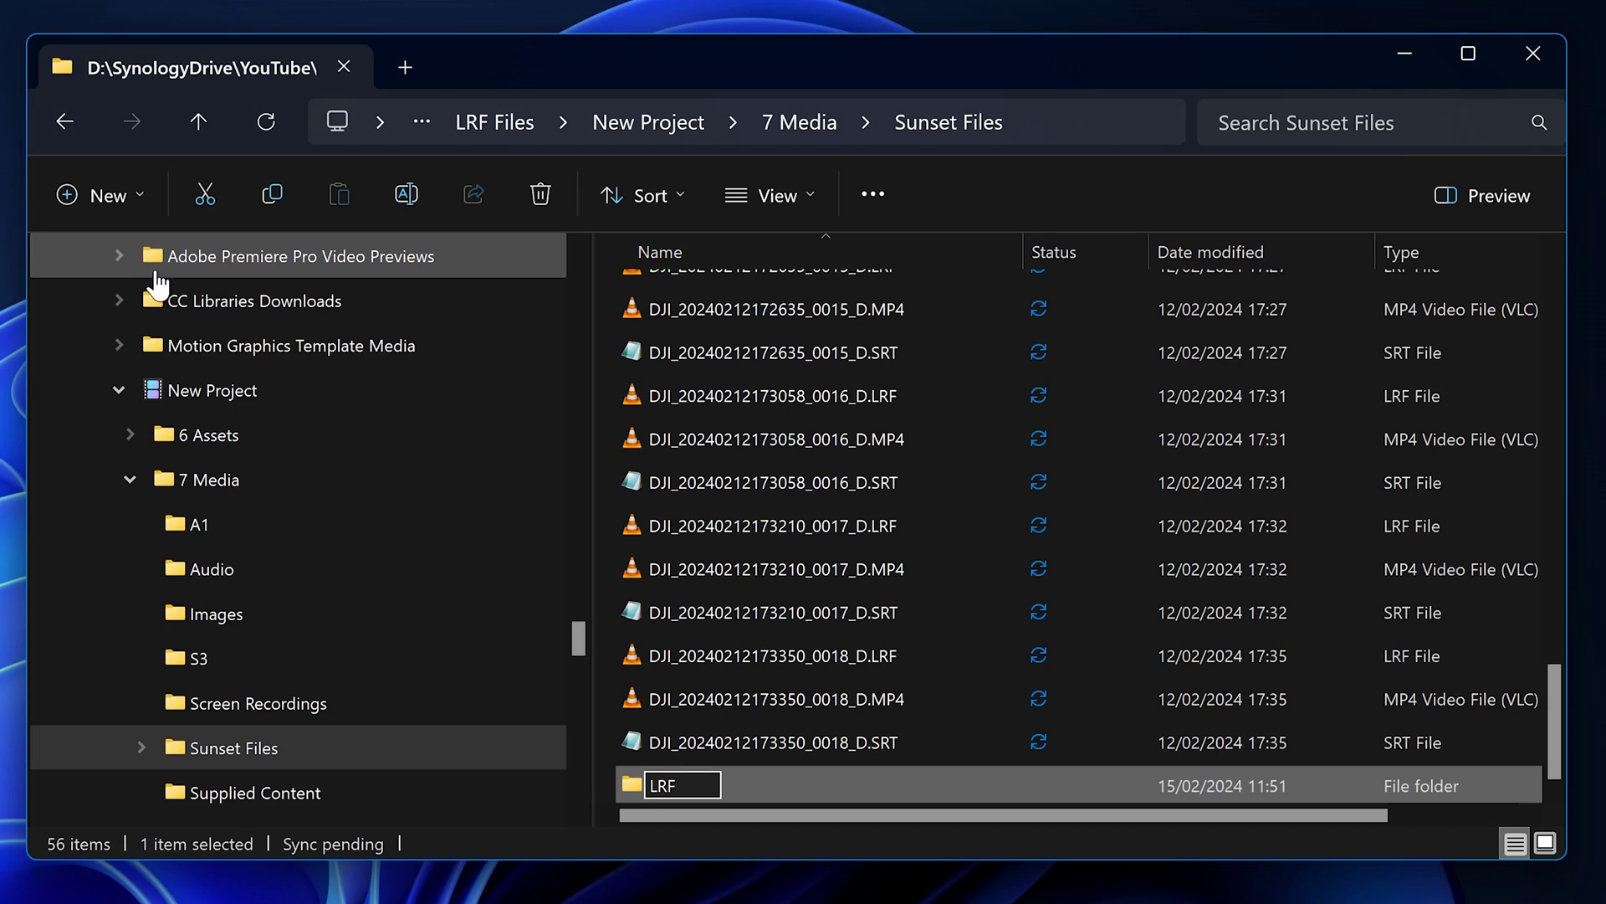
pyautogui.press('Return')
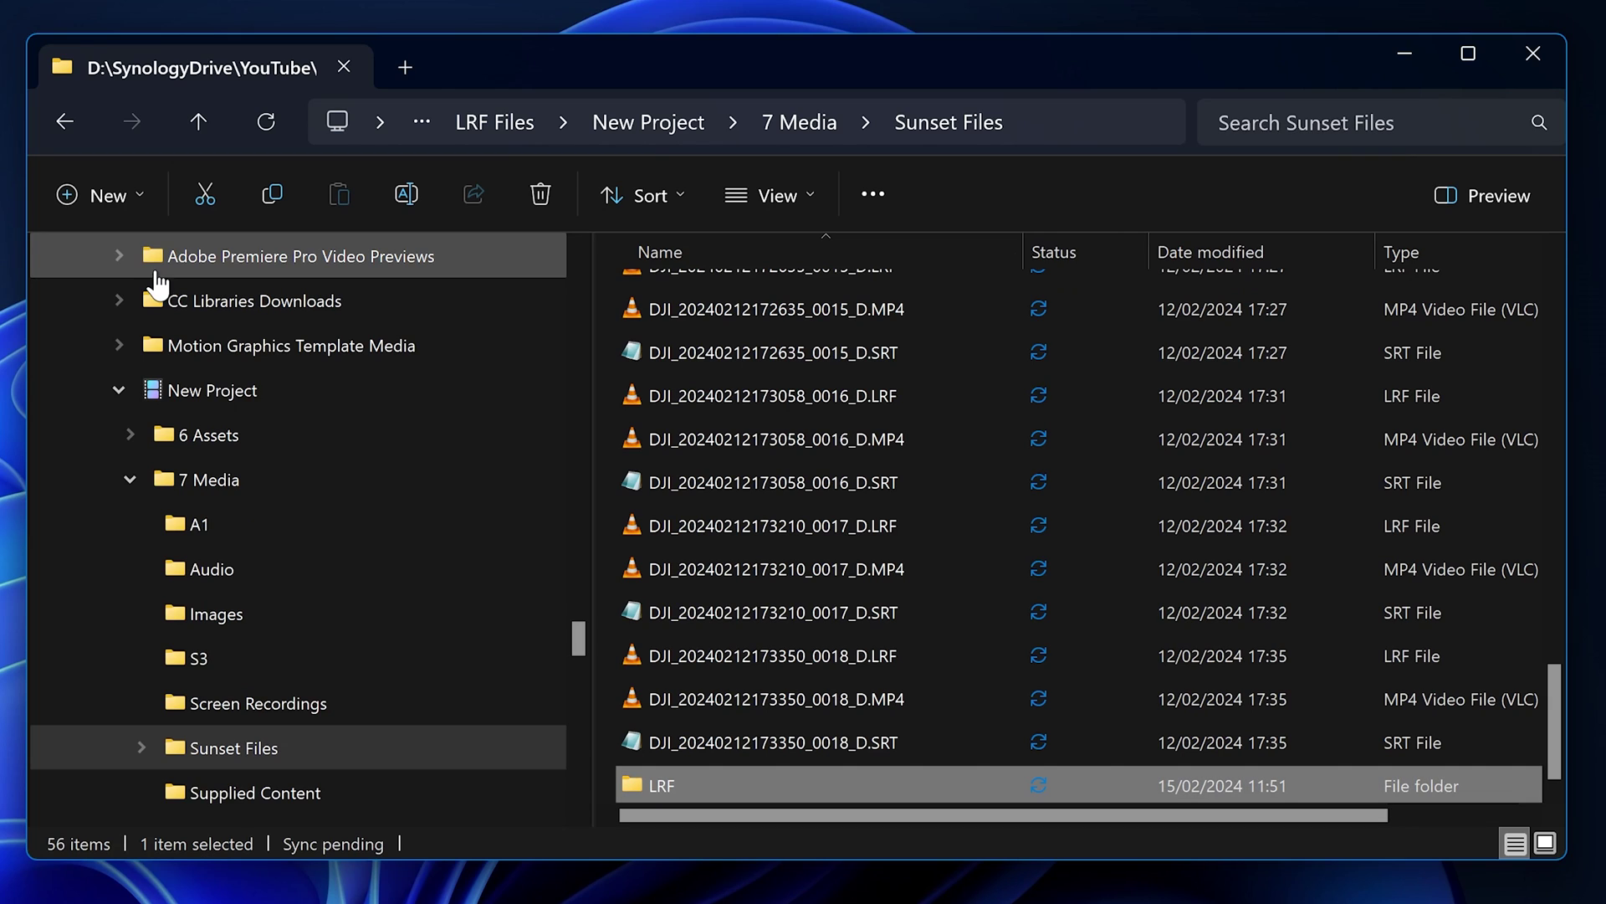
# Search Sunset Files for SRT and move the 18 SRT files into the SRT folder.
pyautogui.click(1293, 121)
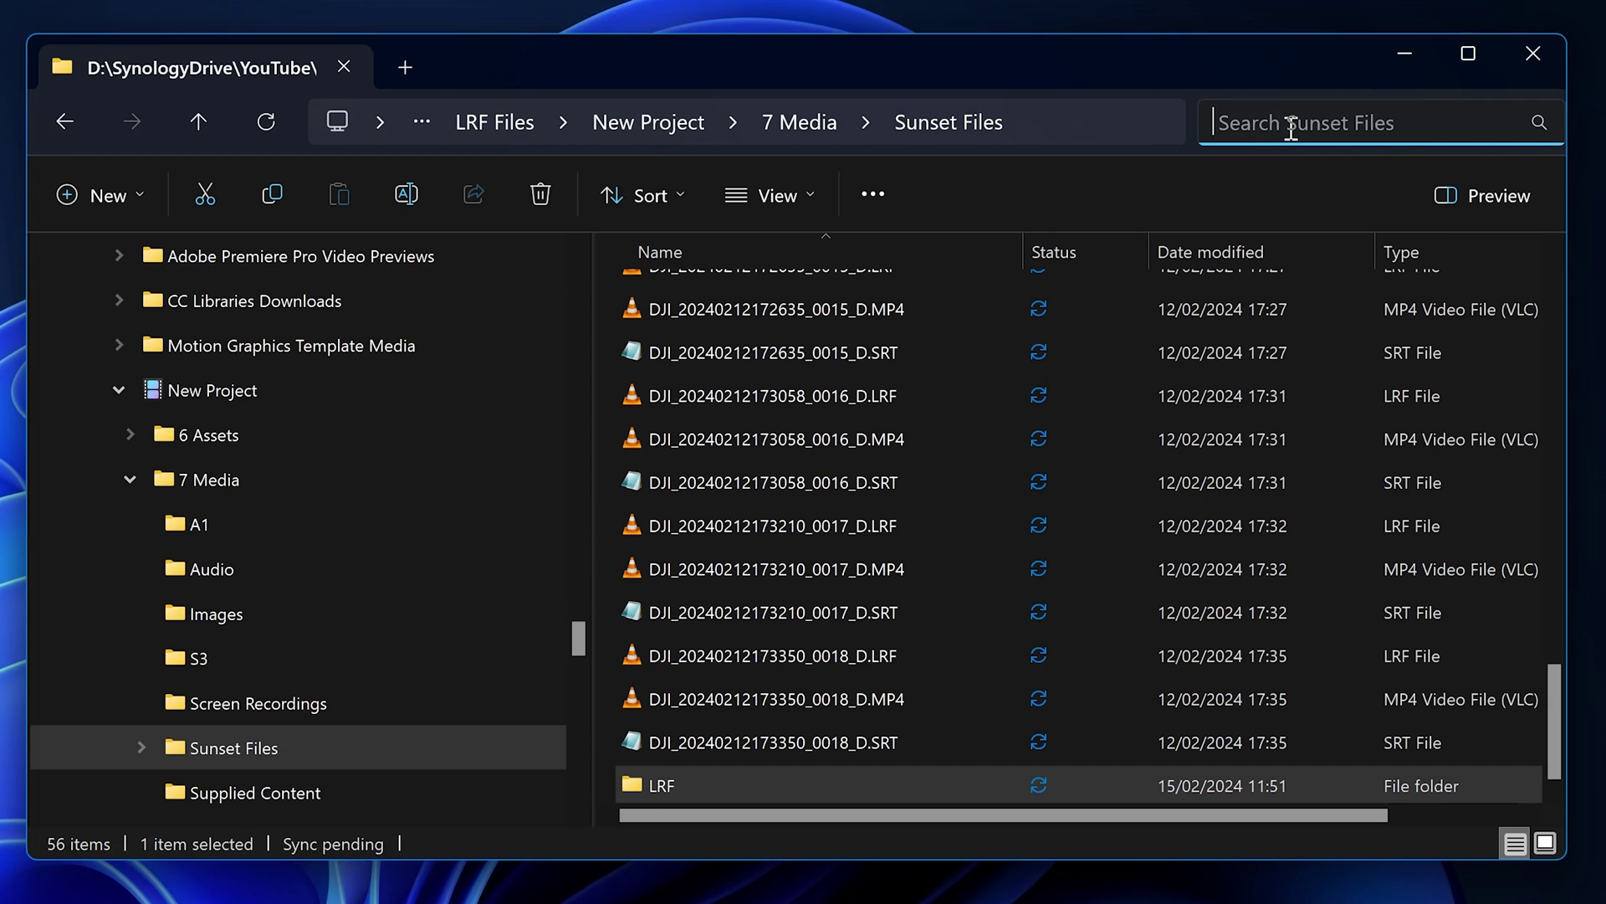
pyautogui.write('SRT')
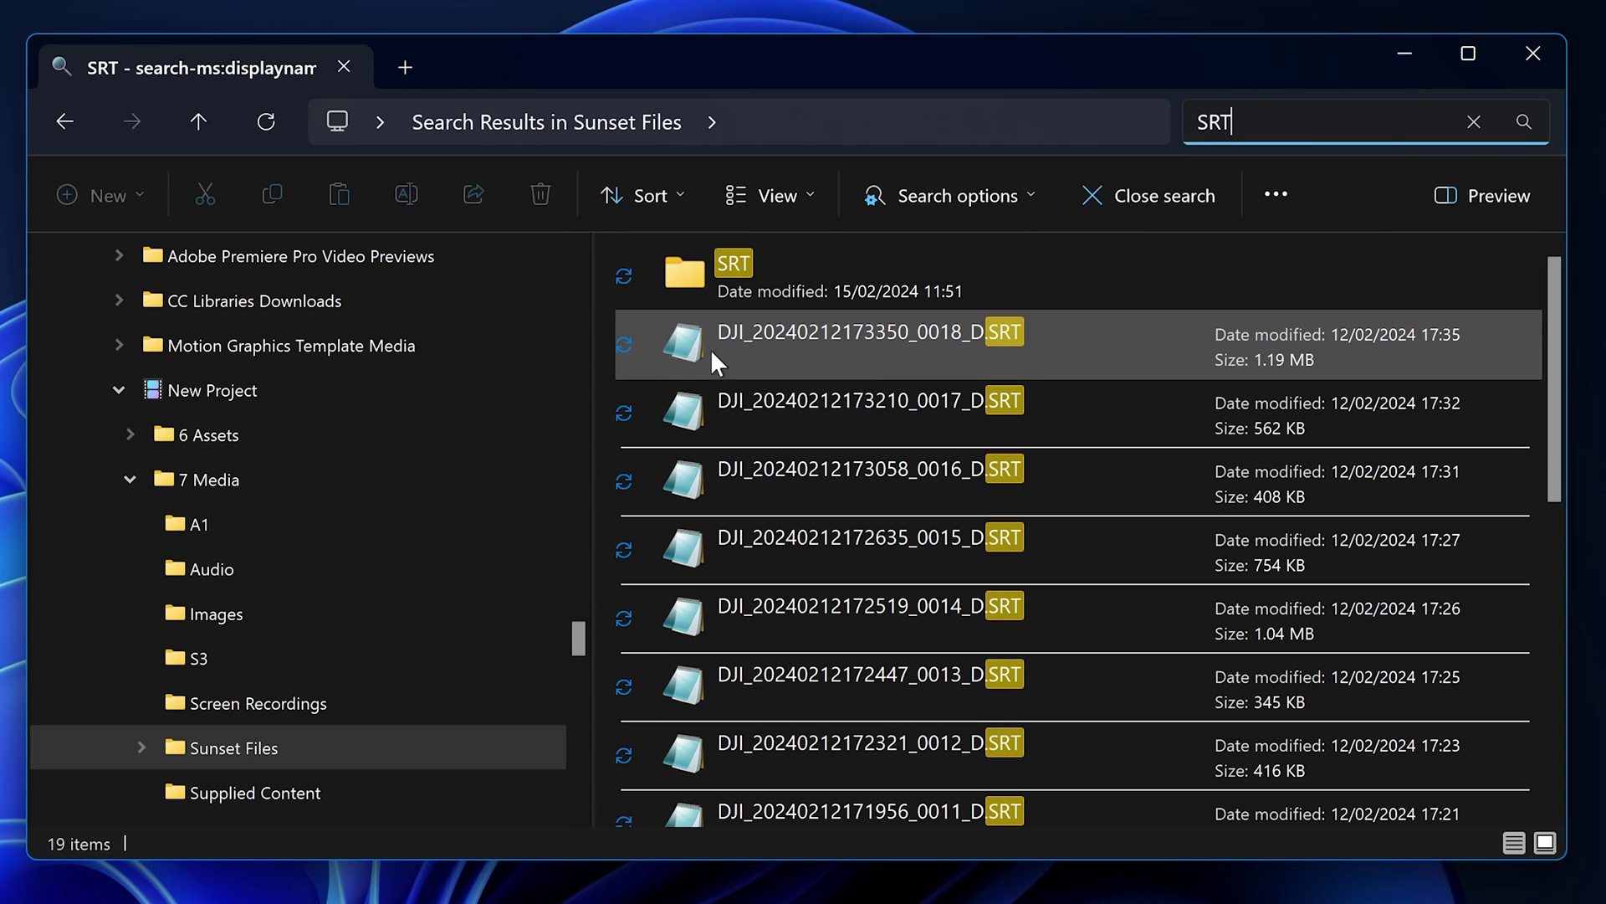
pyautogui.click(781, 333)
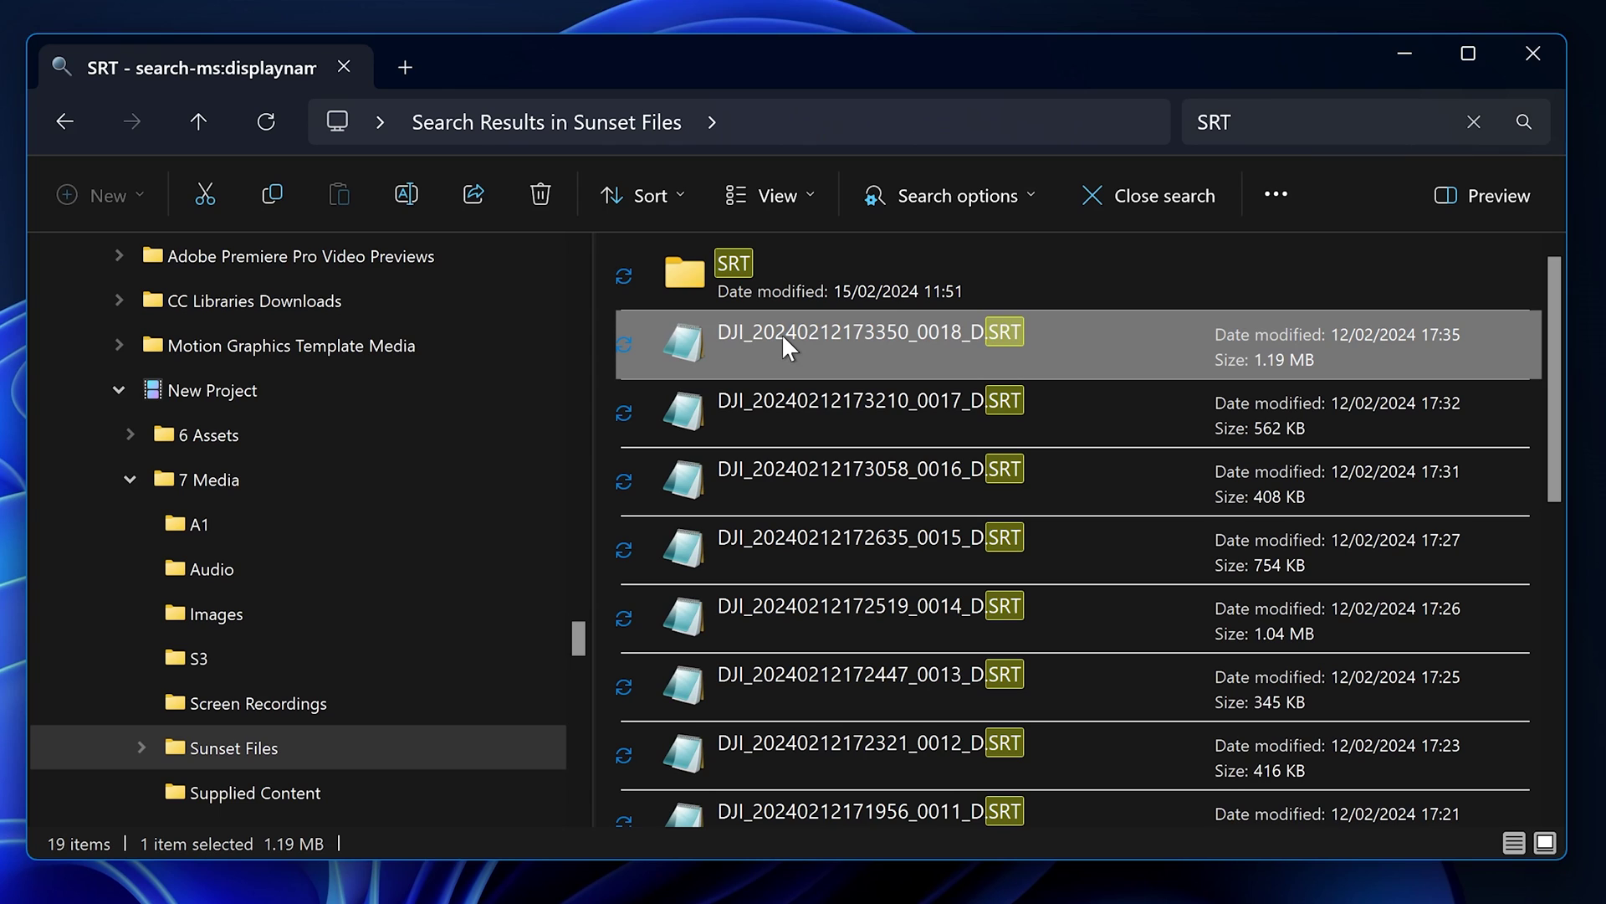
pyautogui.hotkey('ctrl', 'a')
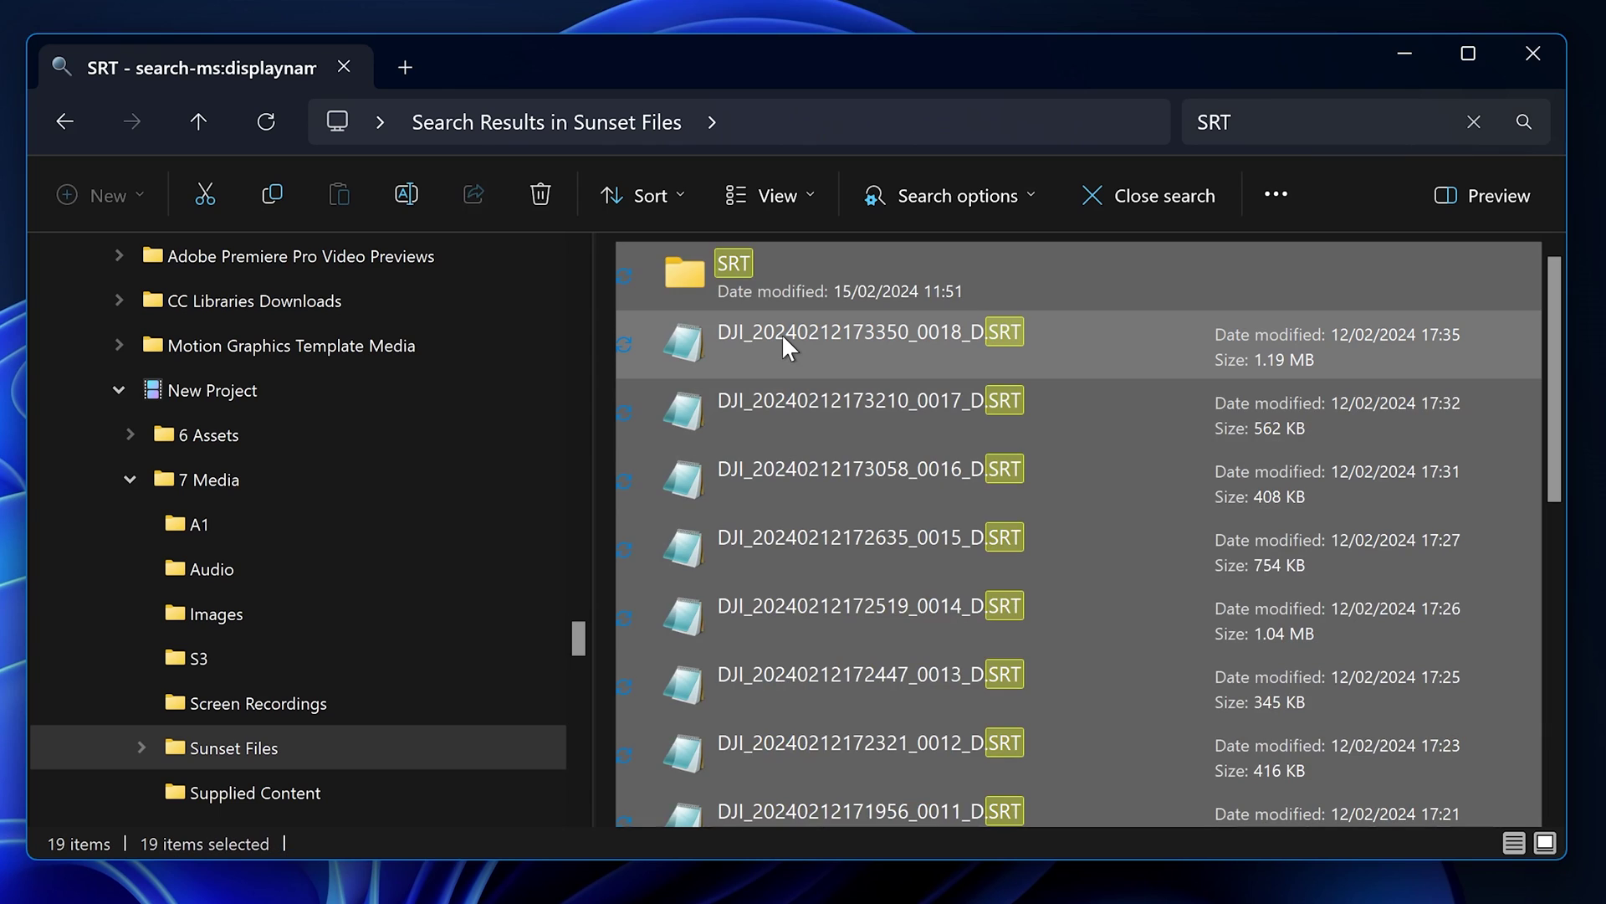
pyautogui.keyDown('ctrl'); pyautogui.click(816, 257); pyautogui.keyUp('ctrl')
pyautogui.moveTo(680, 352); pyautogui.dragTo(706, 258)
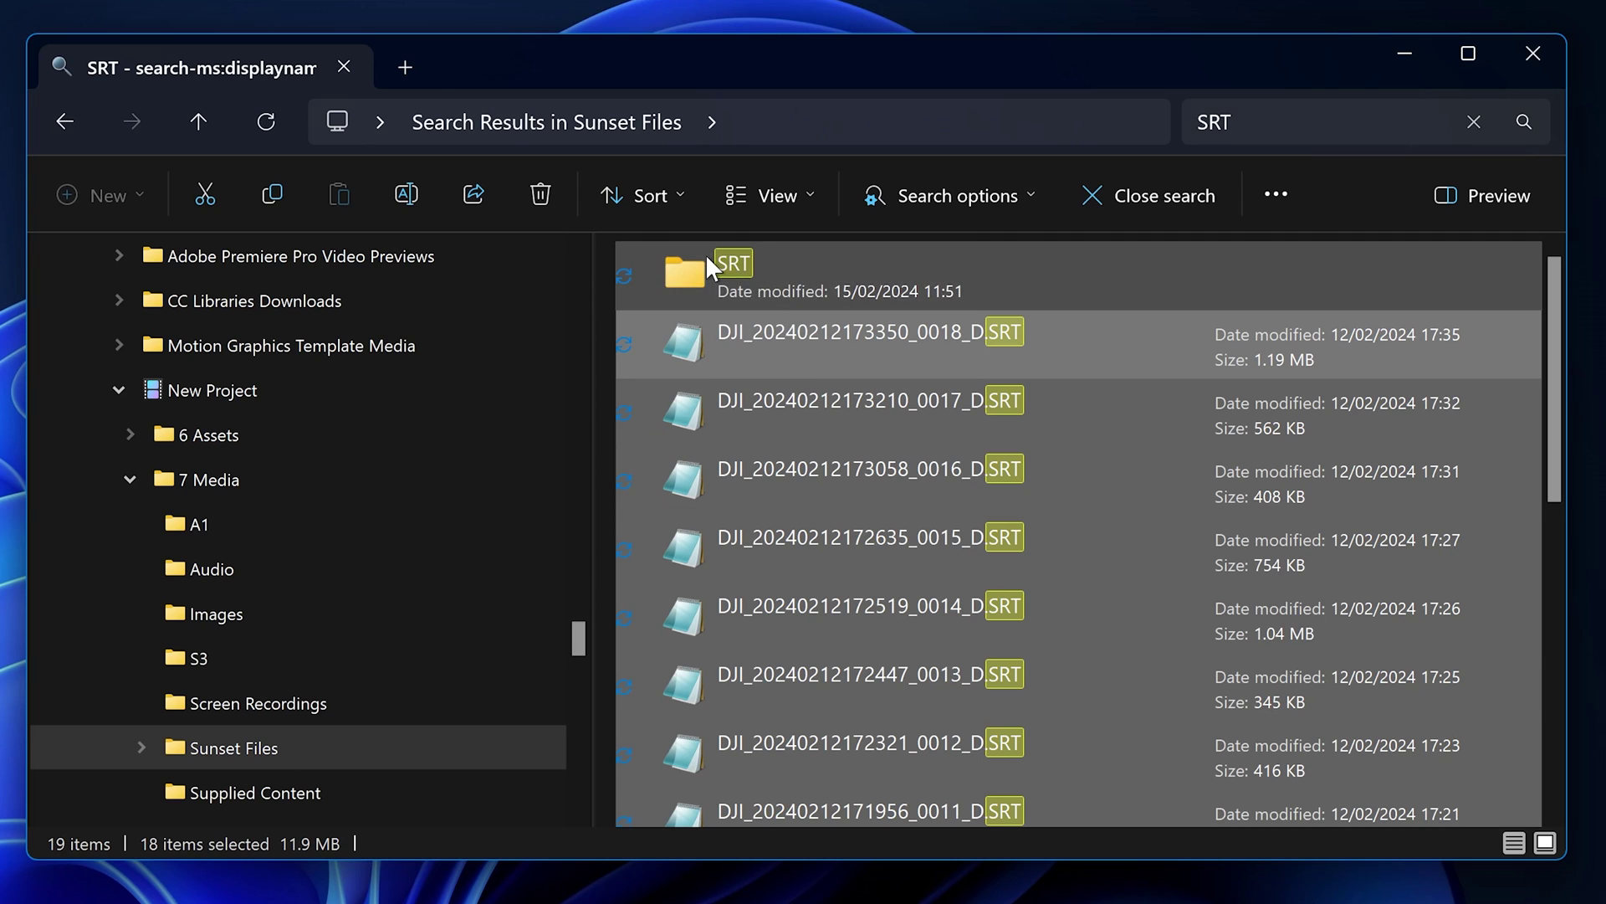
# Search for LRF, move the 18 LRF files into the LRF folder, and widen the Name column.
pyautogui.click(1475, 121)
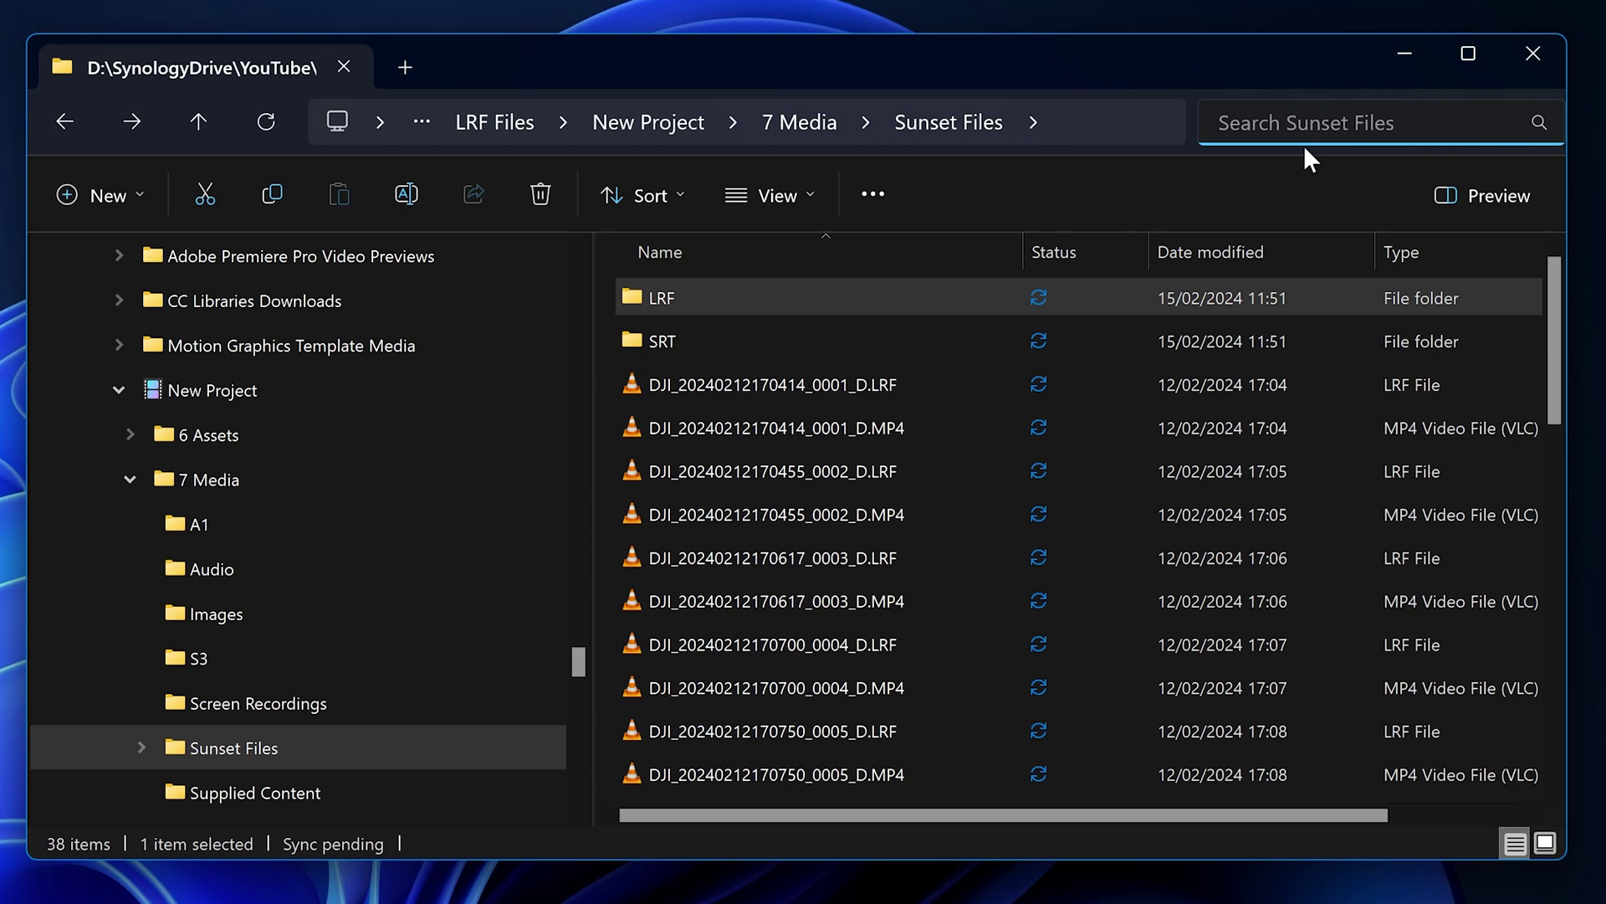
pyautogui.write('LRF')
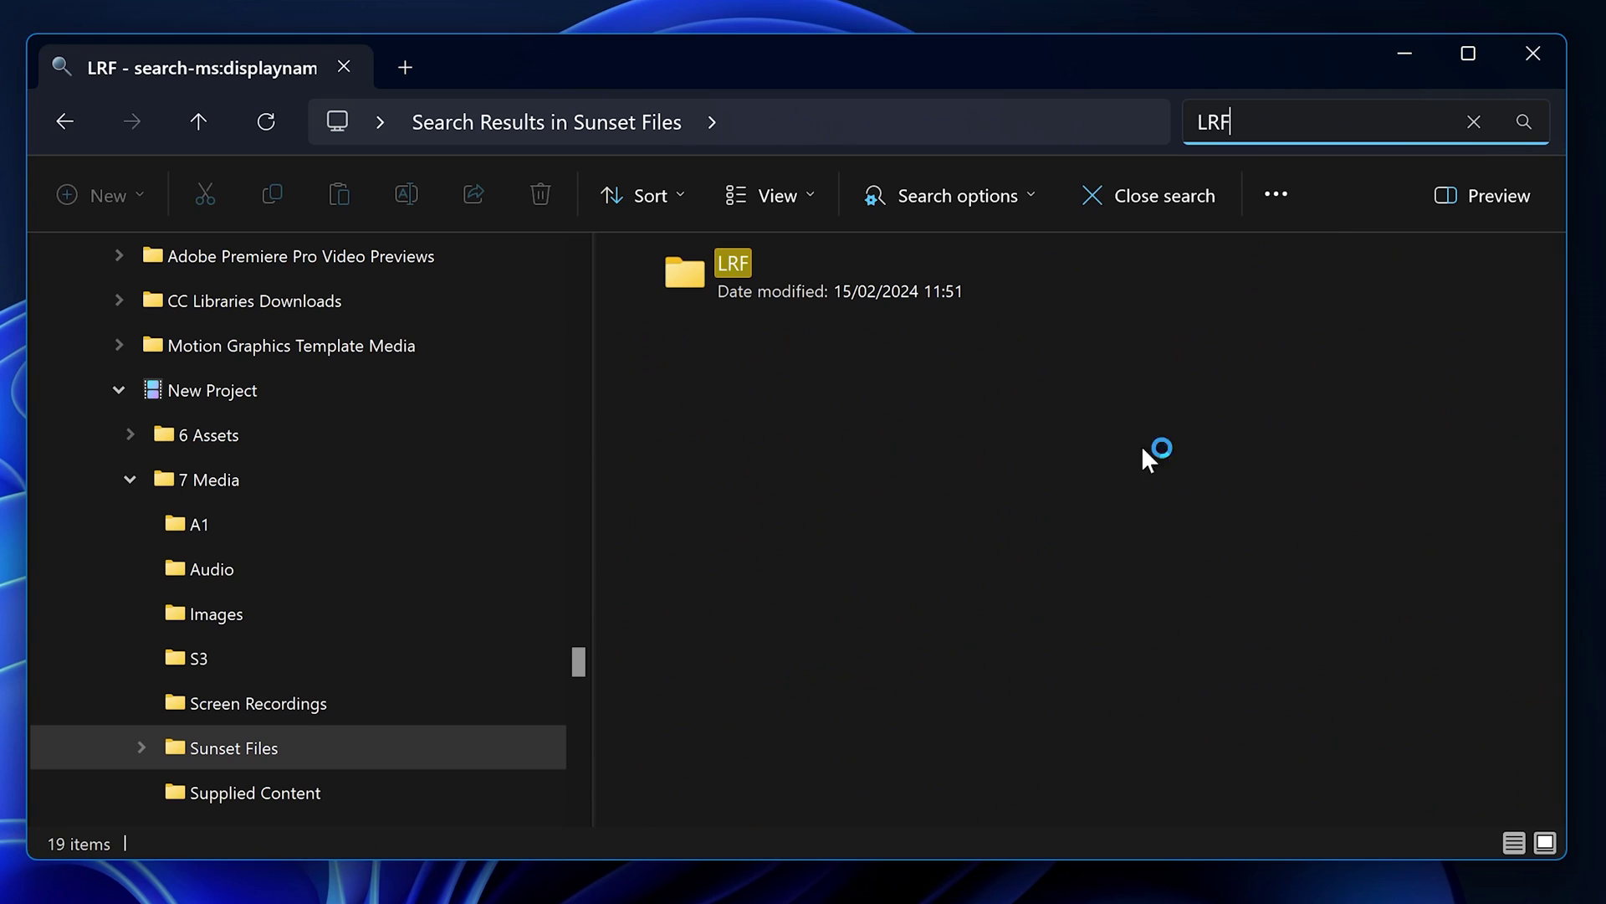
pyautogui.click(705, 341)
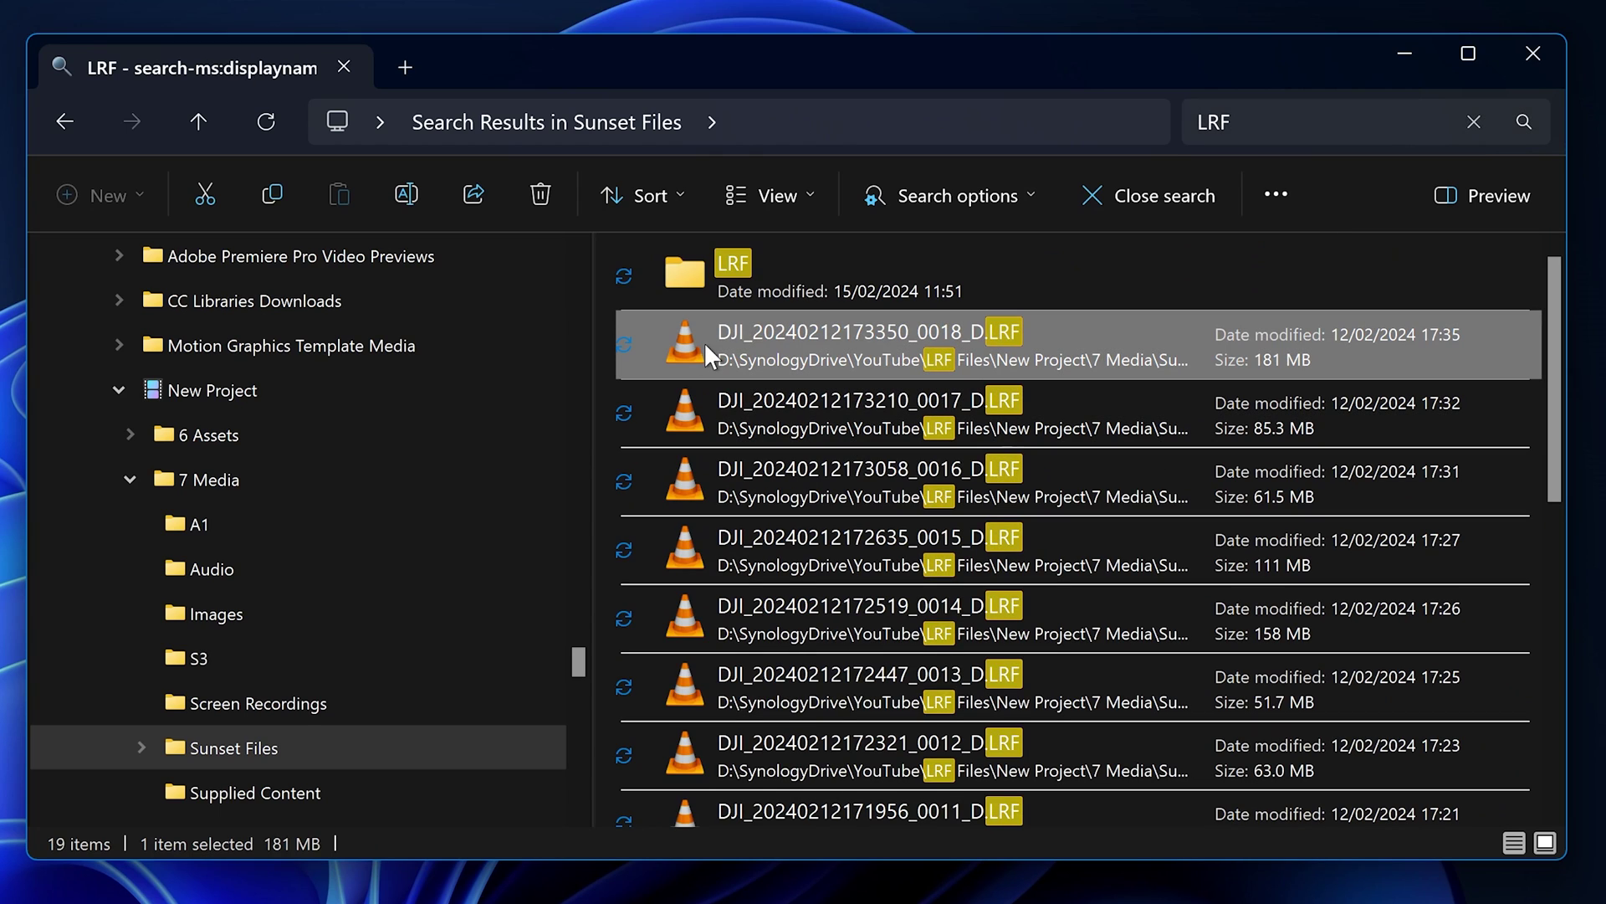
pyautogui.hotkey('ctrl', 'a')
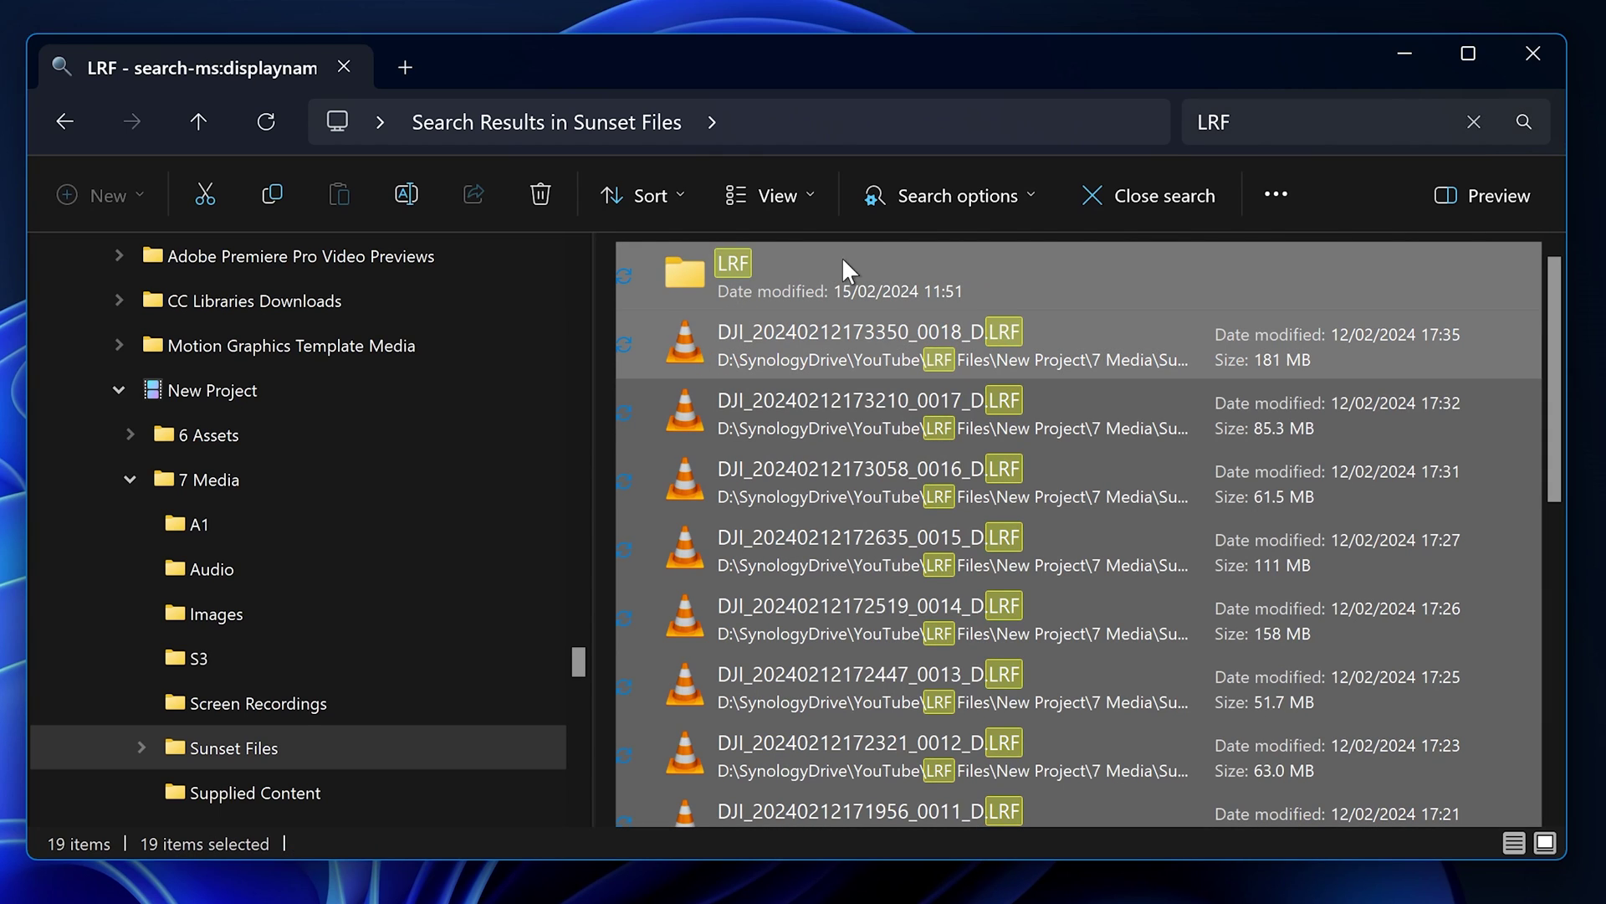
pyautogui.keyDown('ctrl'); pyautogui.click(843, 259); pyautogui.keyUp('ctrl')
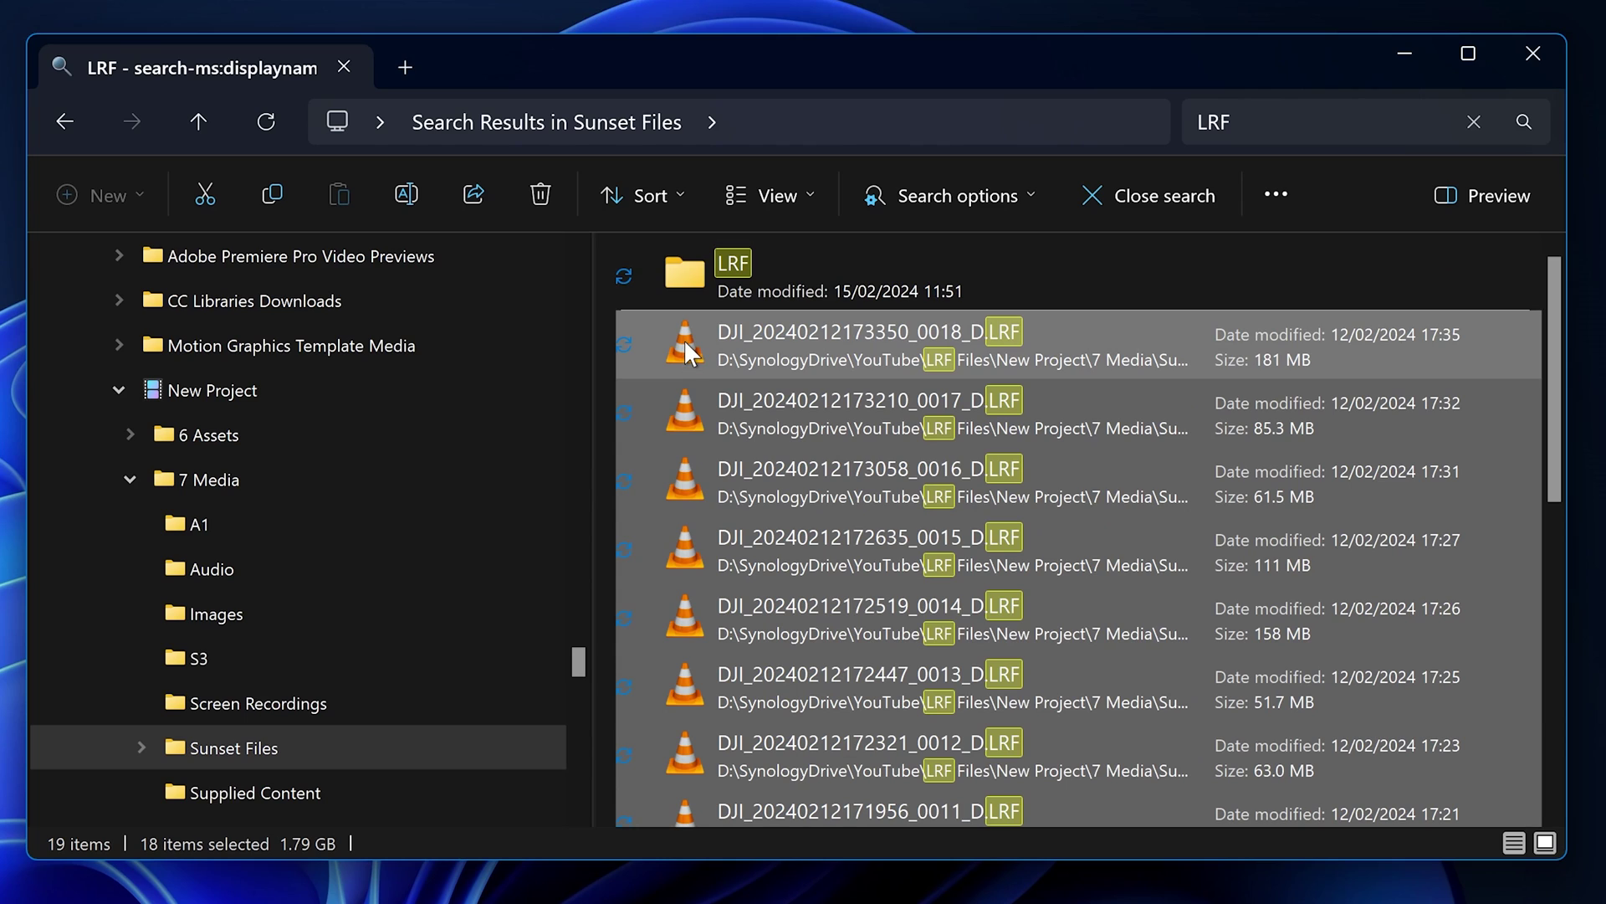
pyautogui.moveTo(685, 339); pyautogui.dragTo(685, 280)
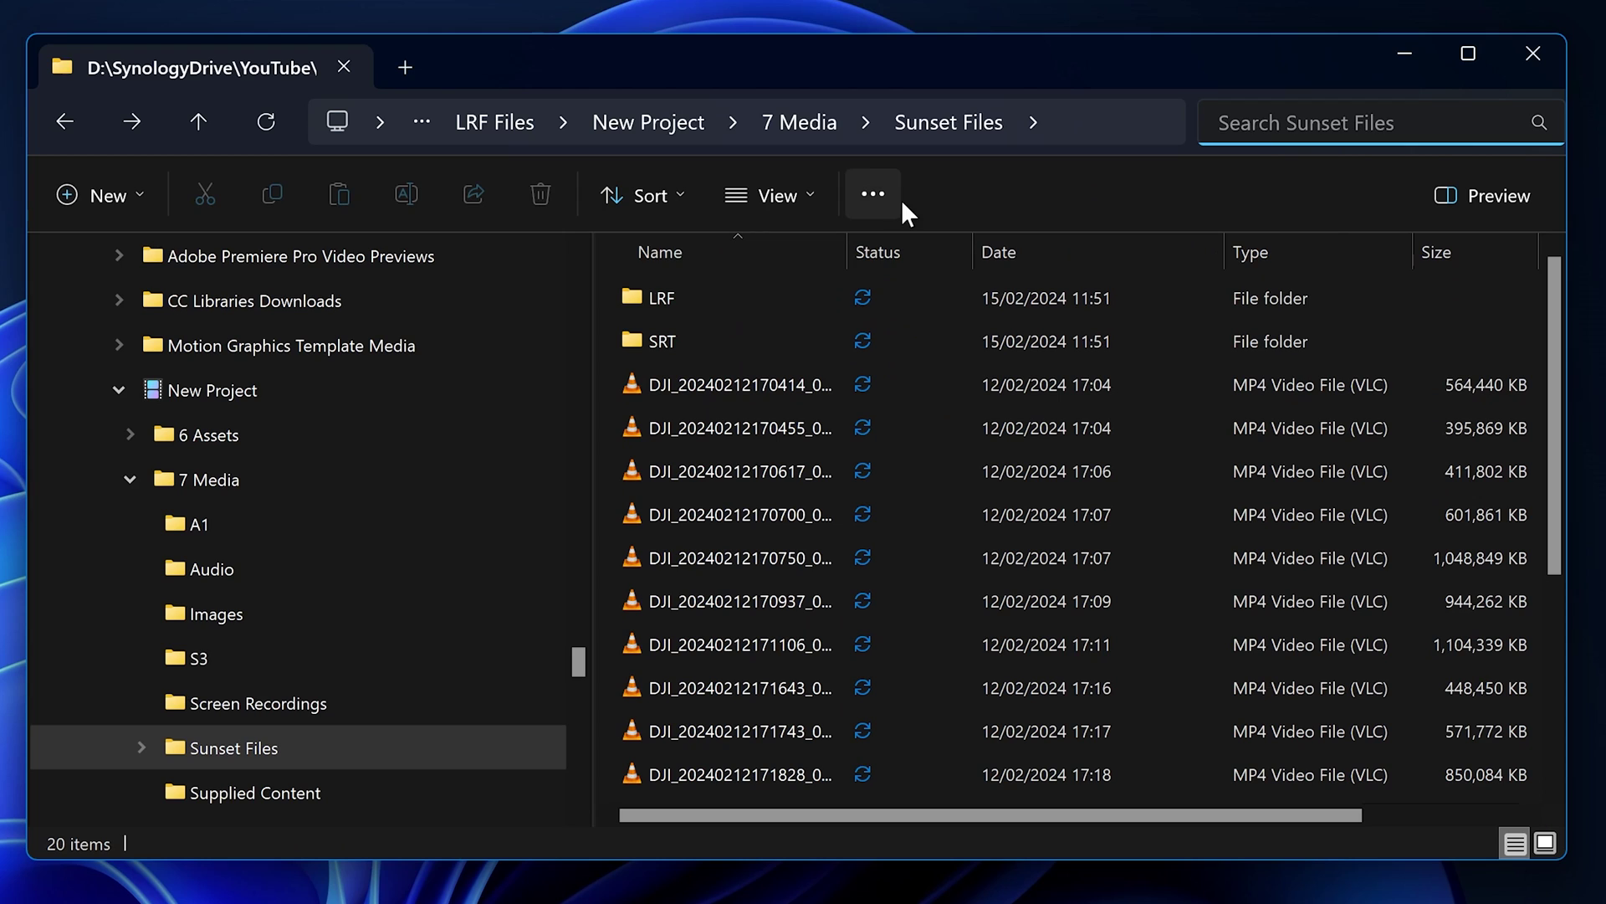
pyautogui.moveTo(847, 246); pyautogui.dragTo(1002, 250)
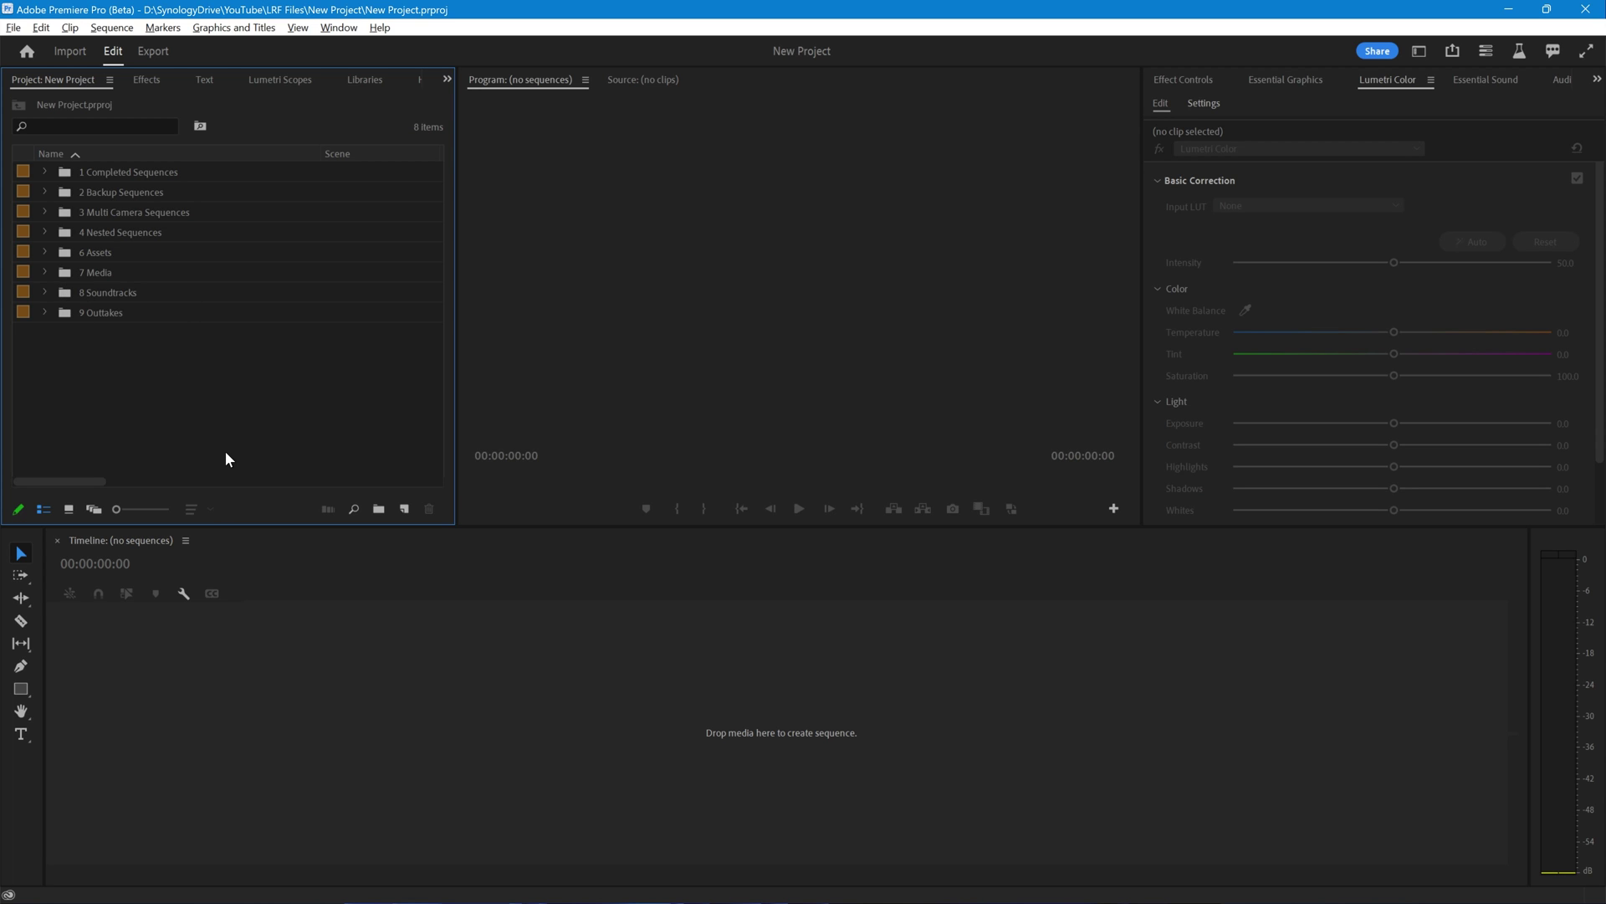
# Drag Sunset Files from 7 Media into Premiere's Project panel, dismiss the import error, and expand the bins.
pyautogui.hotkey('alt', 'Tab')
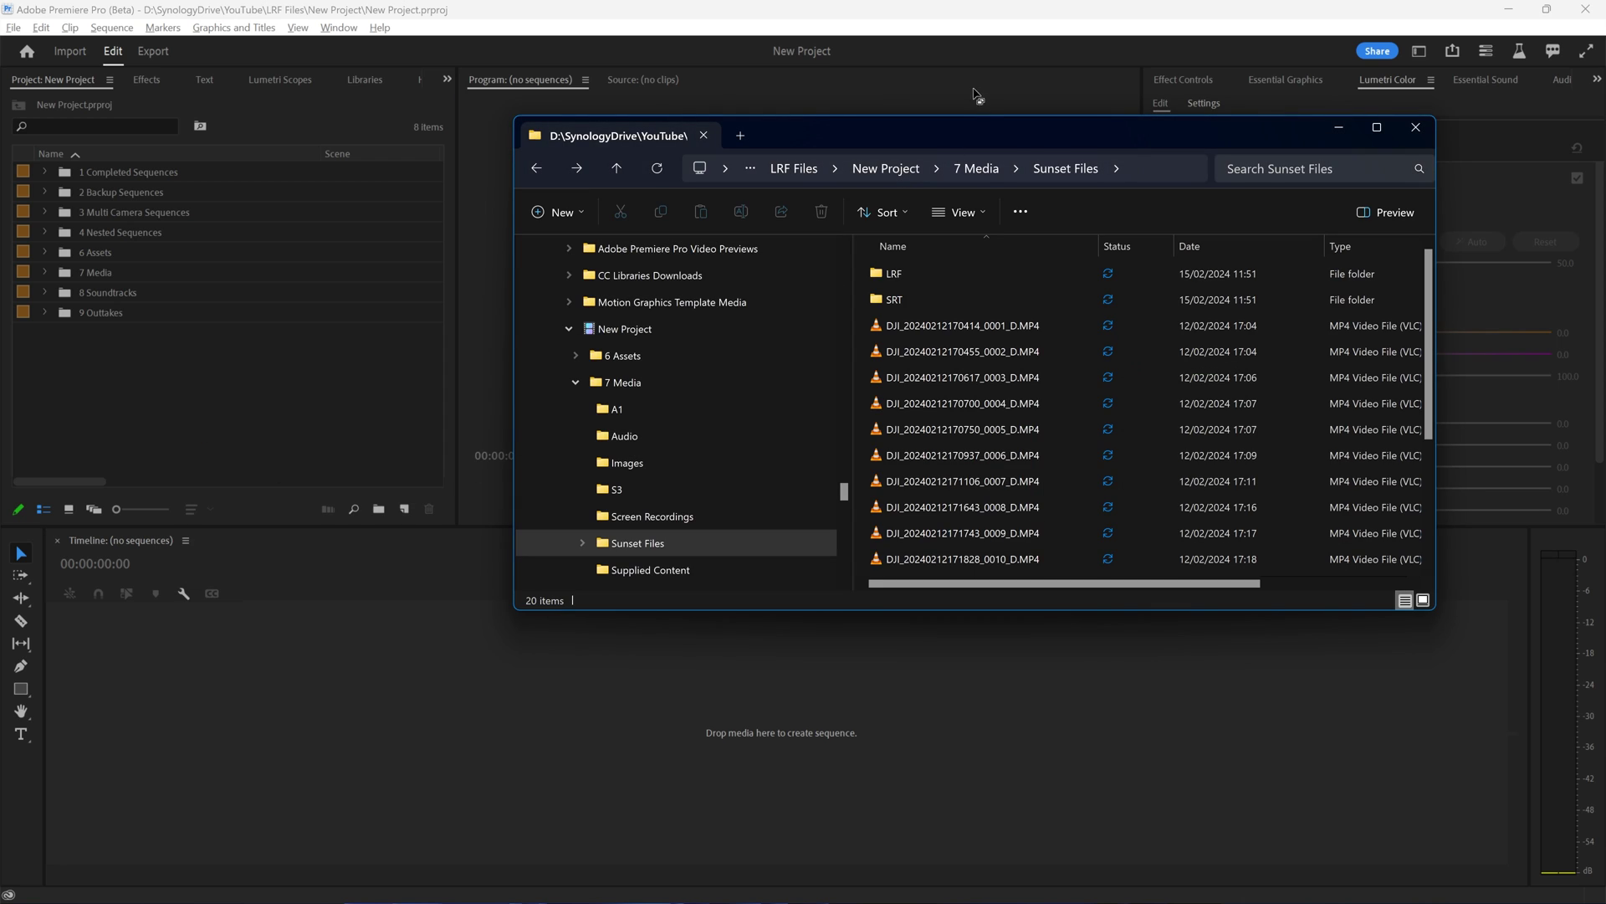
pyautogui.click(979, 168)
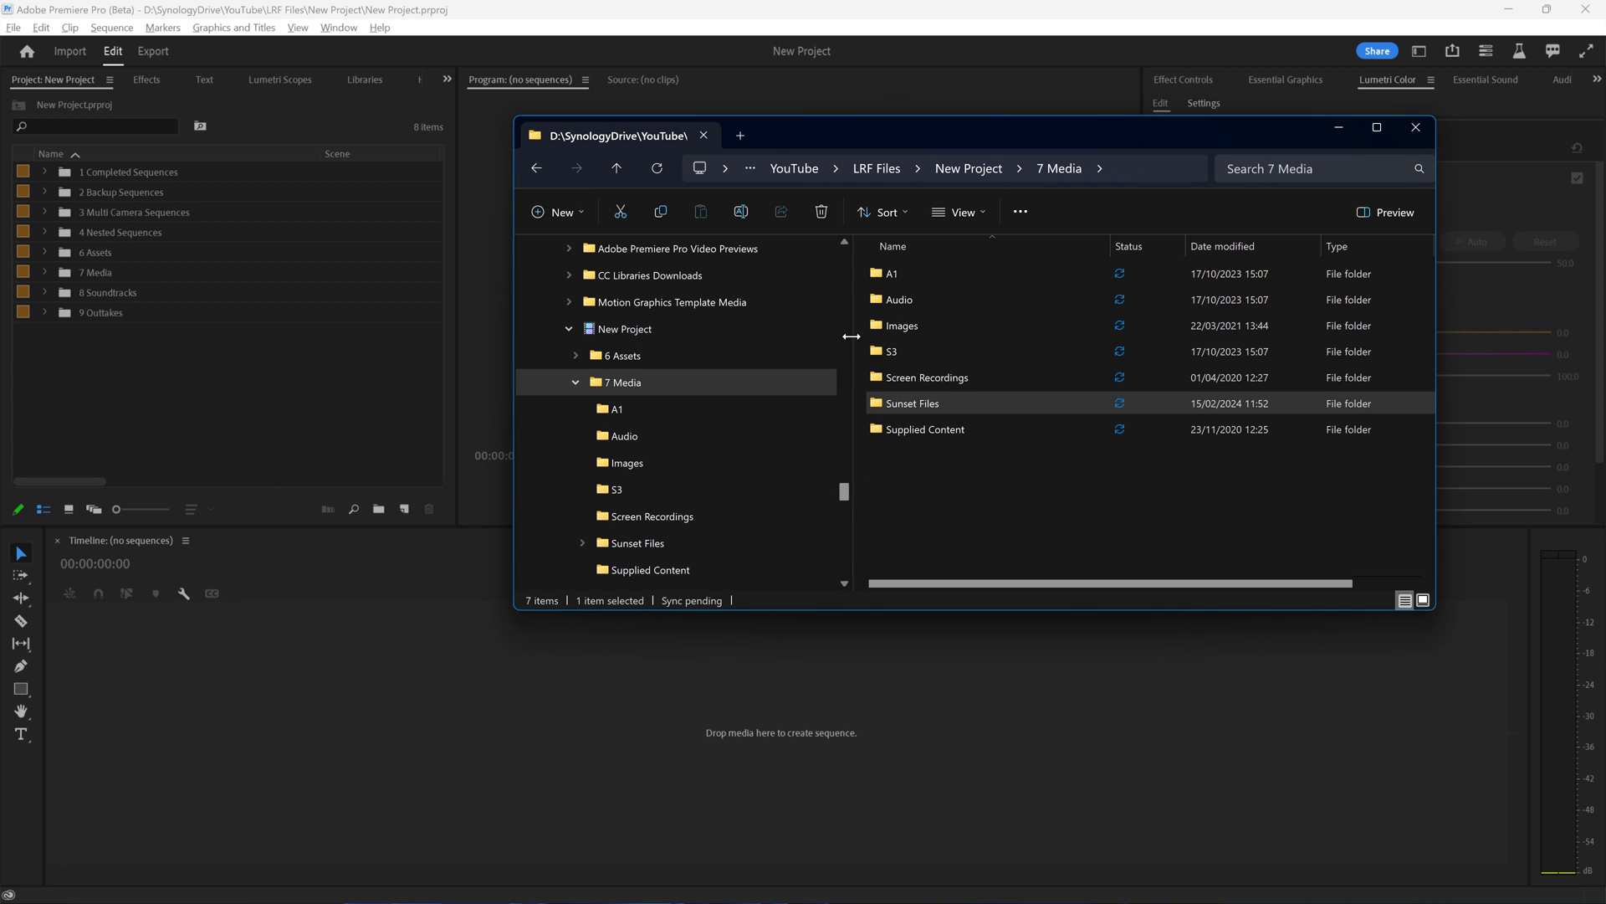
pyautogui.moveTo(881, 407); pyautogui.dragTo(98, 276)
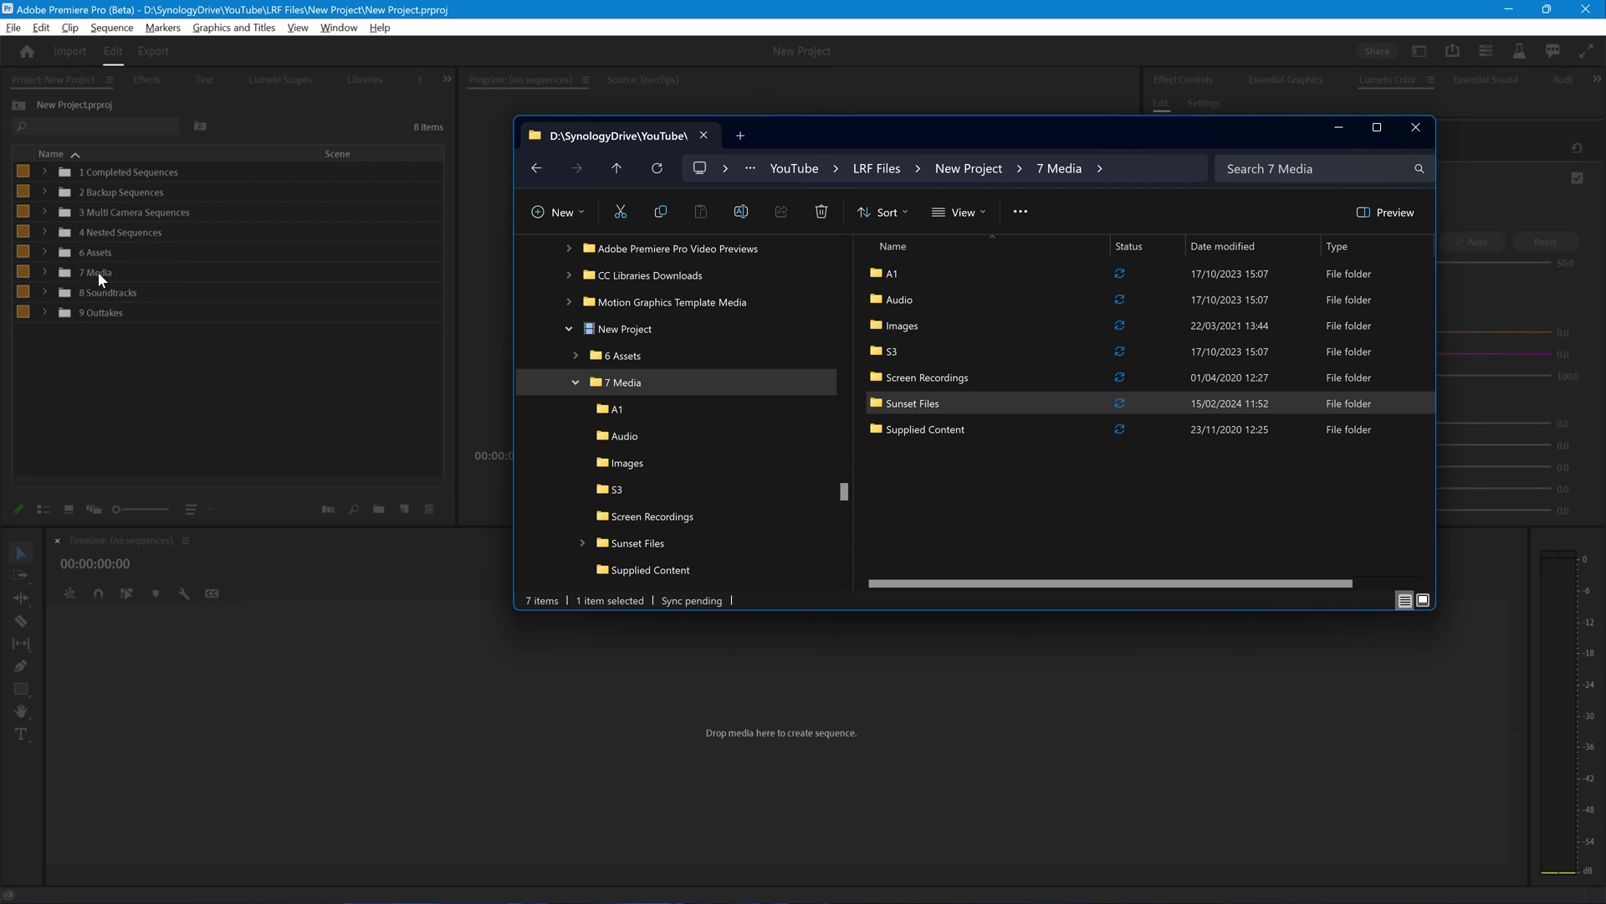
pyautogui.click(1337, 124)
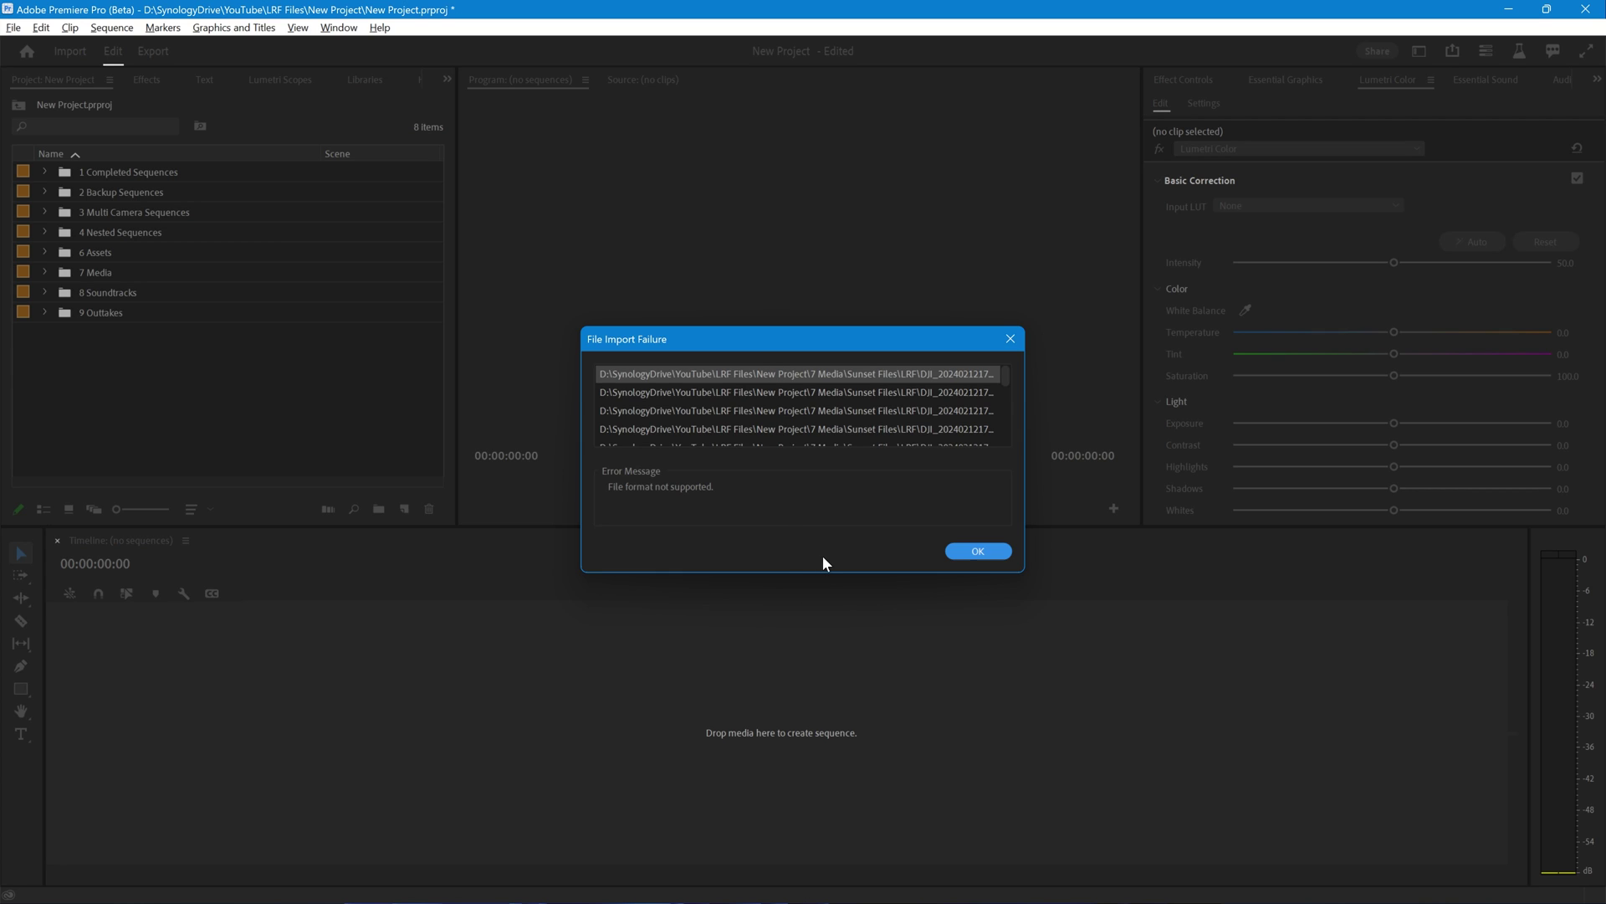
pyautogui.click(978, 551)
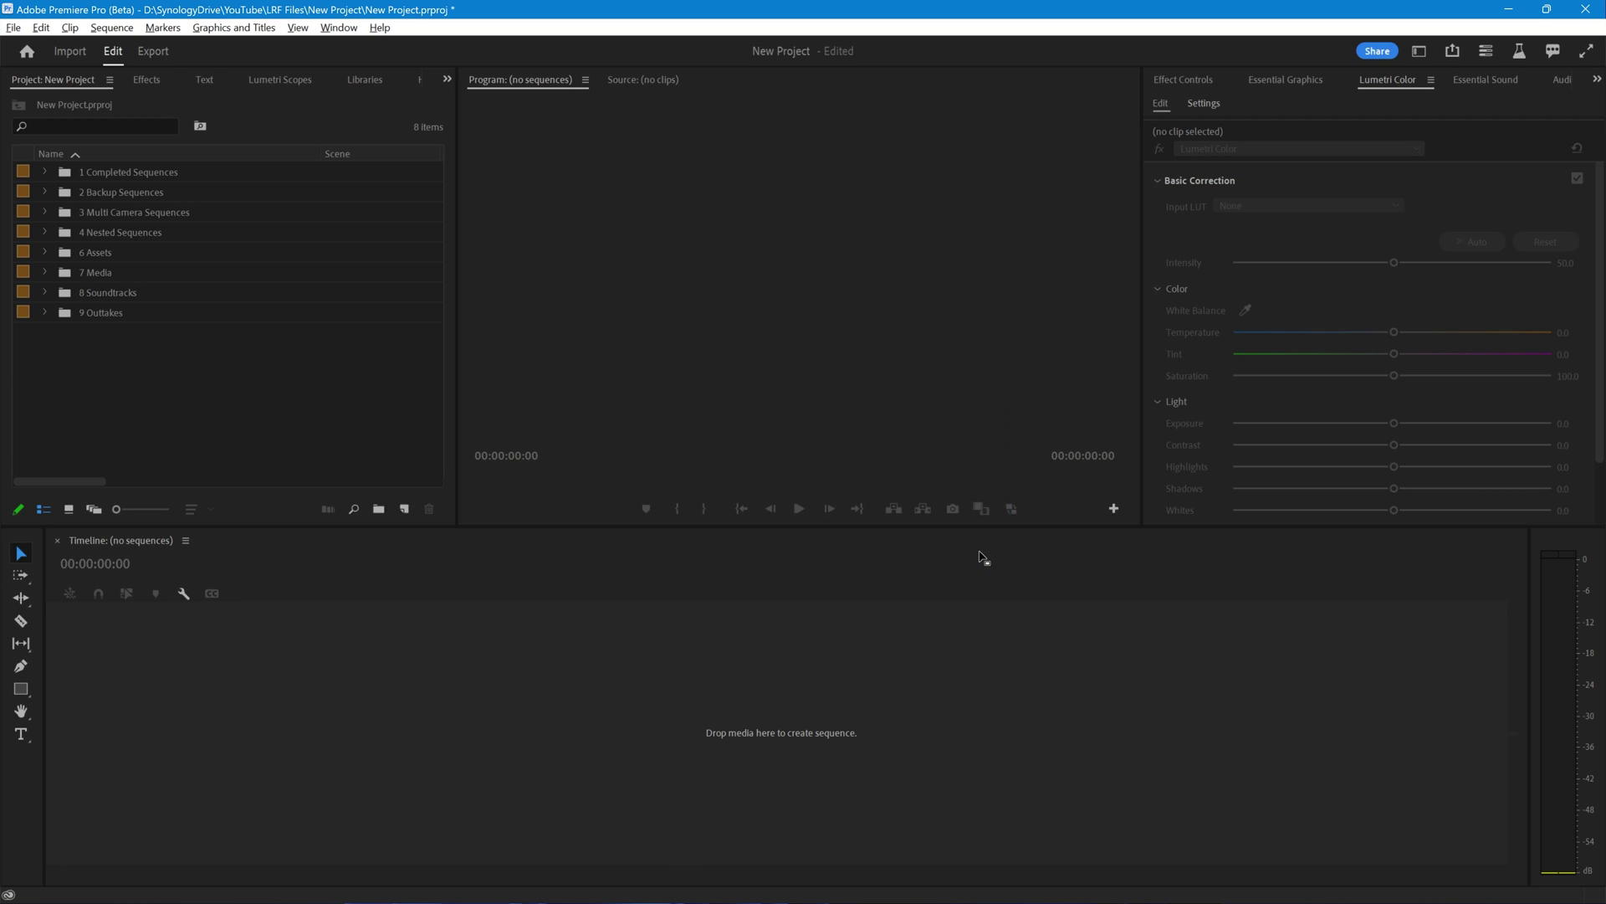
pyautogui.click(50, 290)
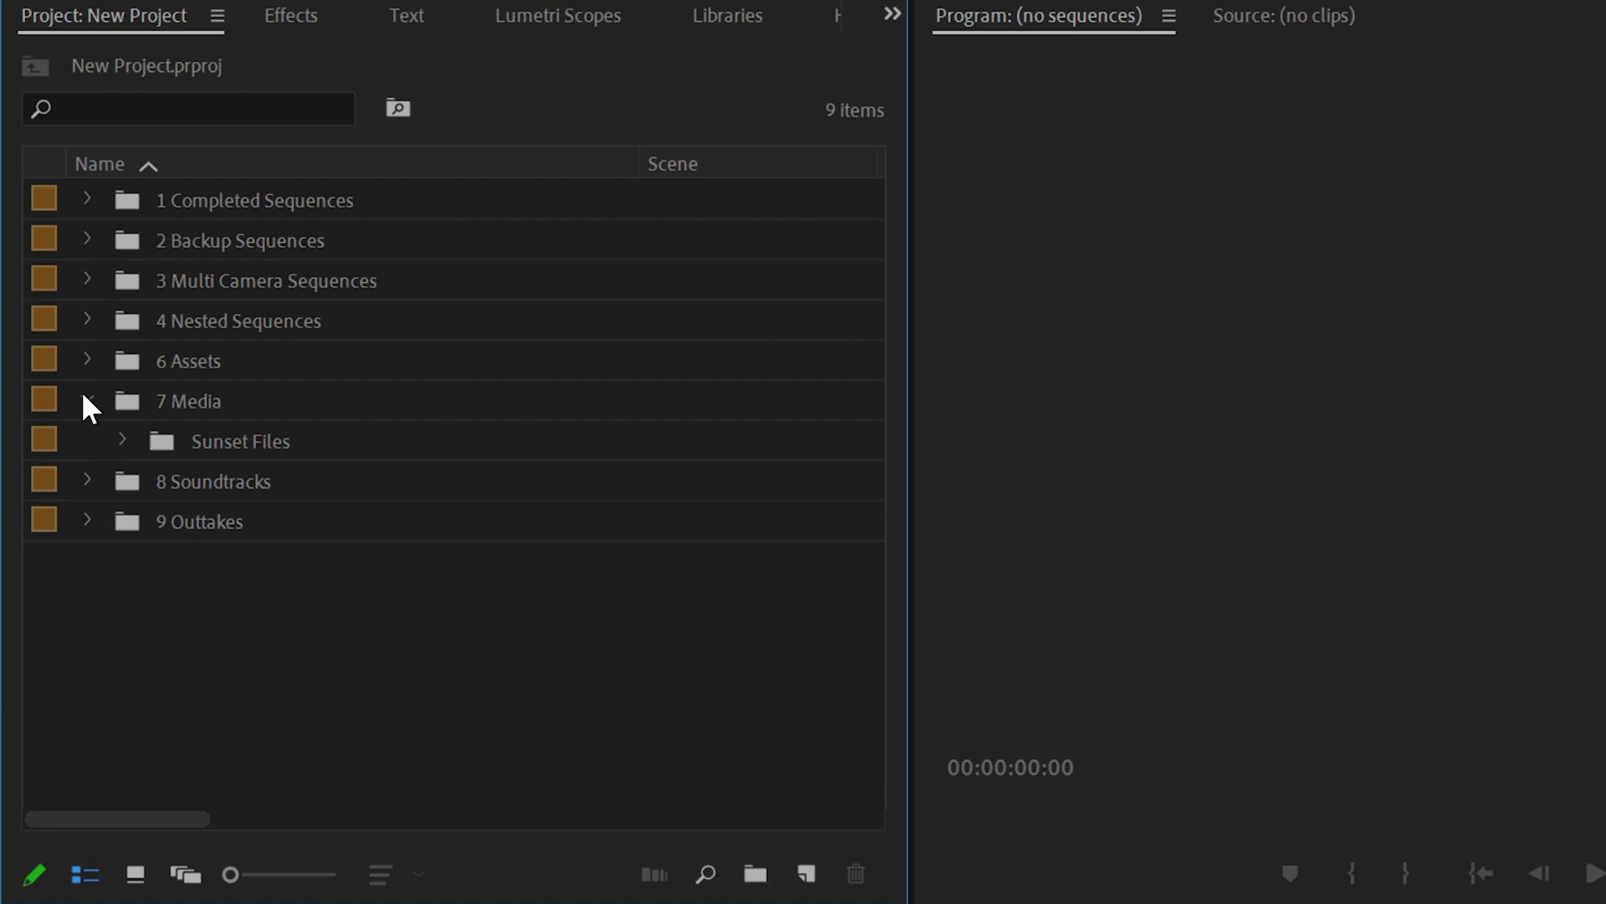
pyautogui.click(121, 437)
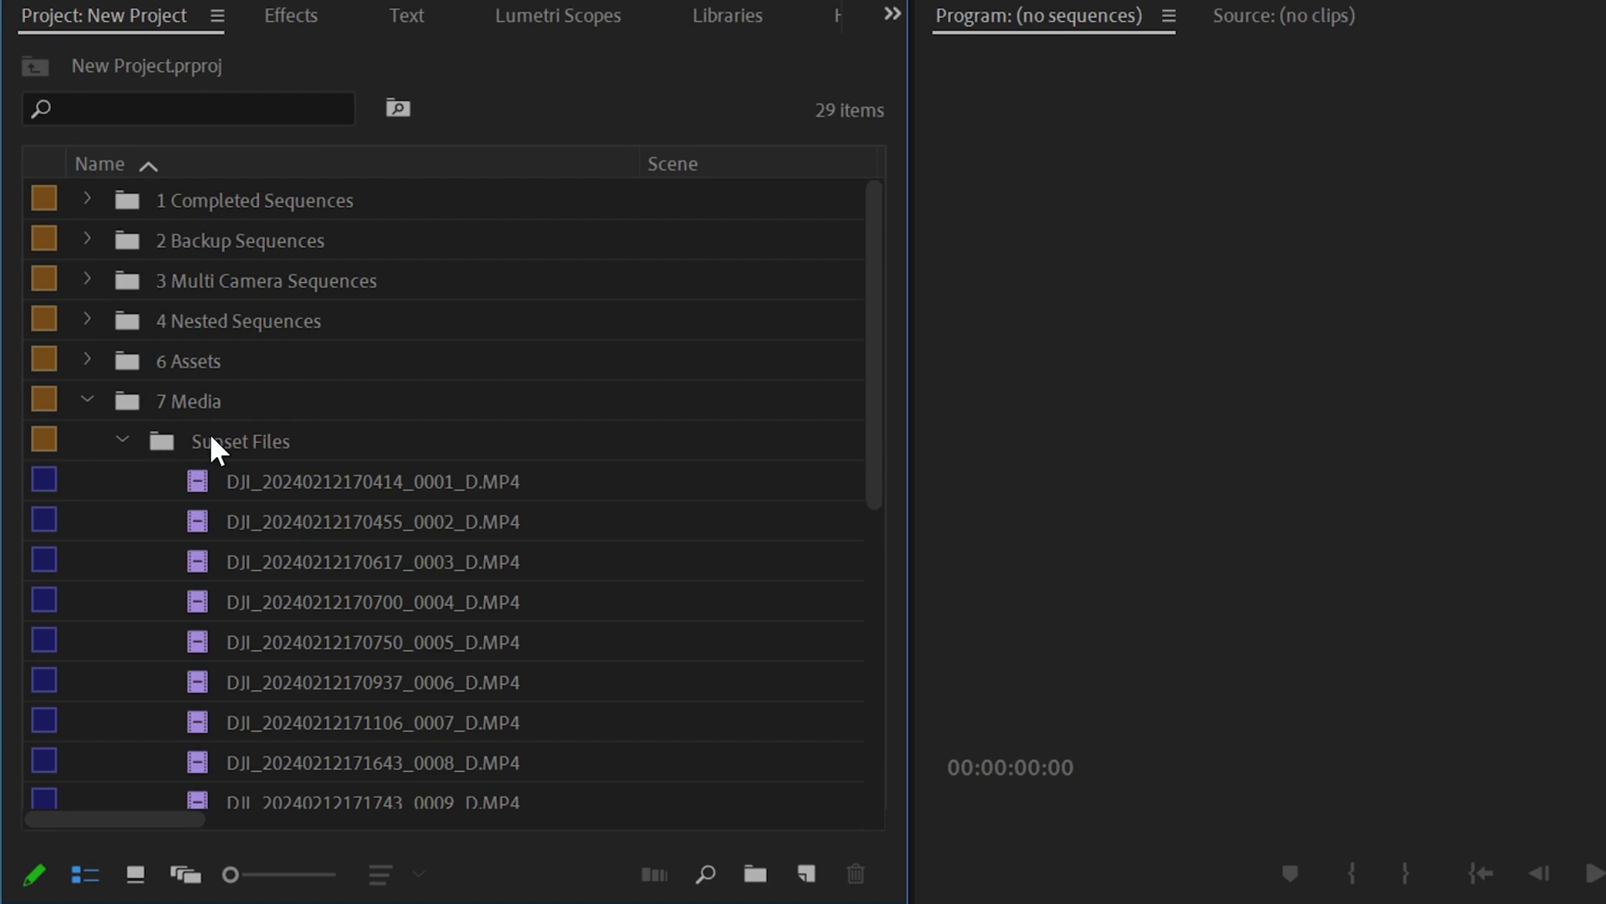
# Clear the LRF bin from Sunset Files and check the SRT bin's contents.
pyautogui.scroll(-5, 347, 544)
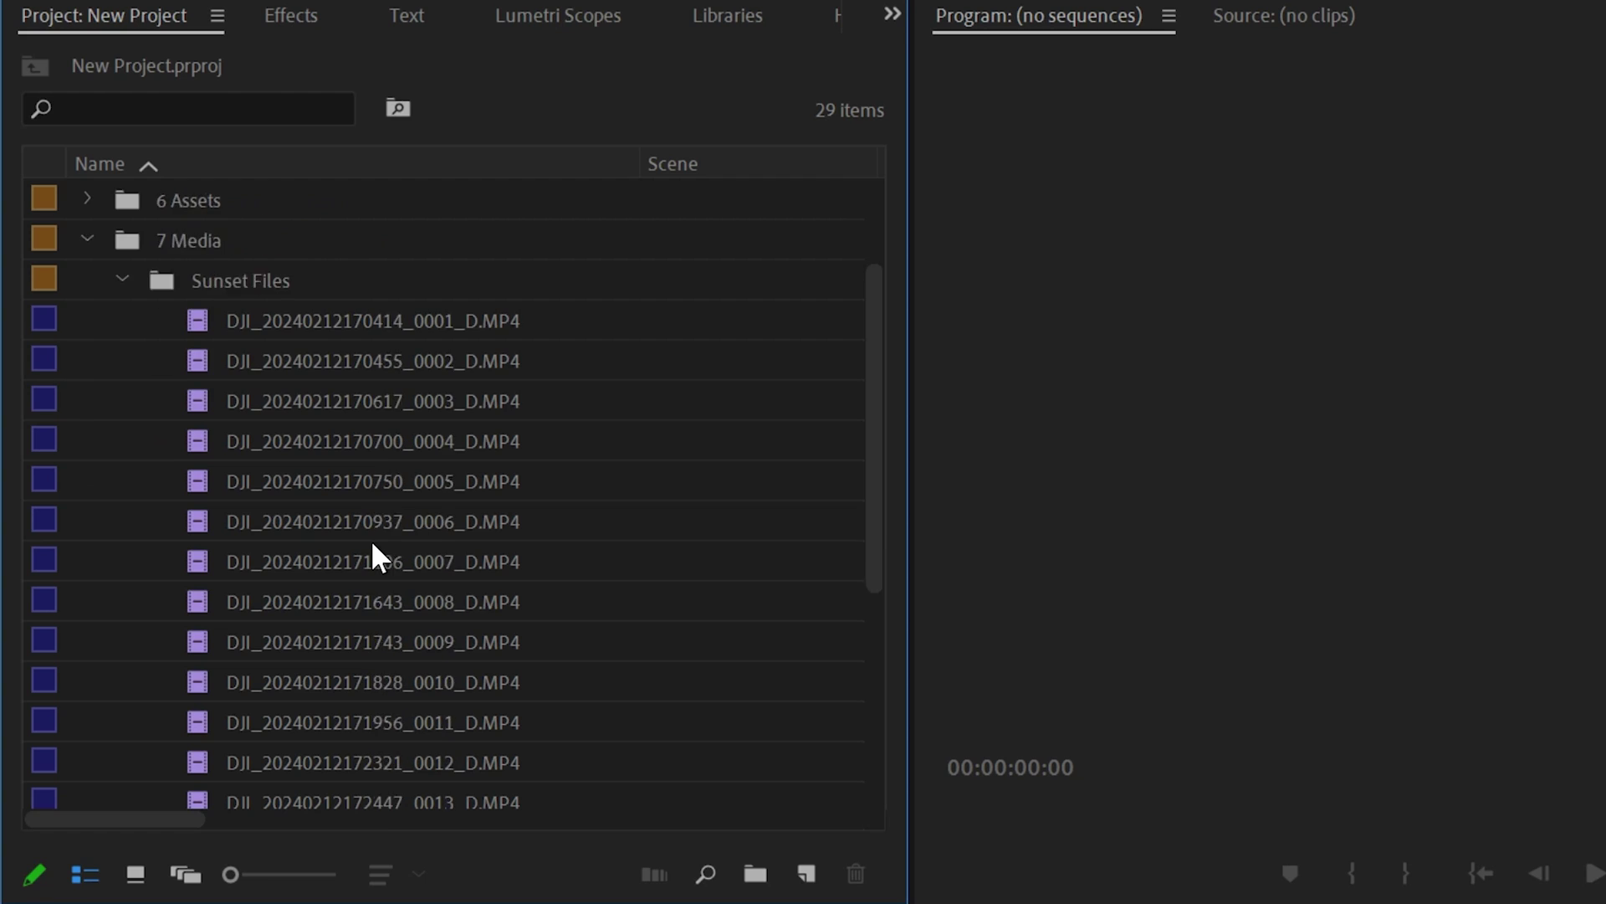
pyautogui.scroll(-1, 373, 561)
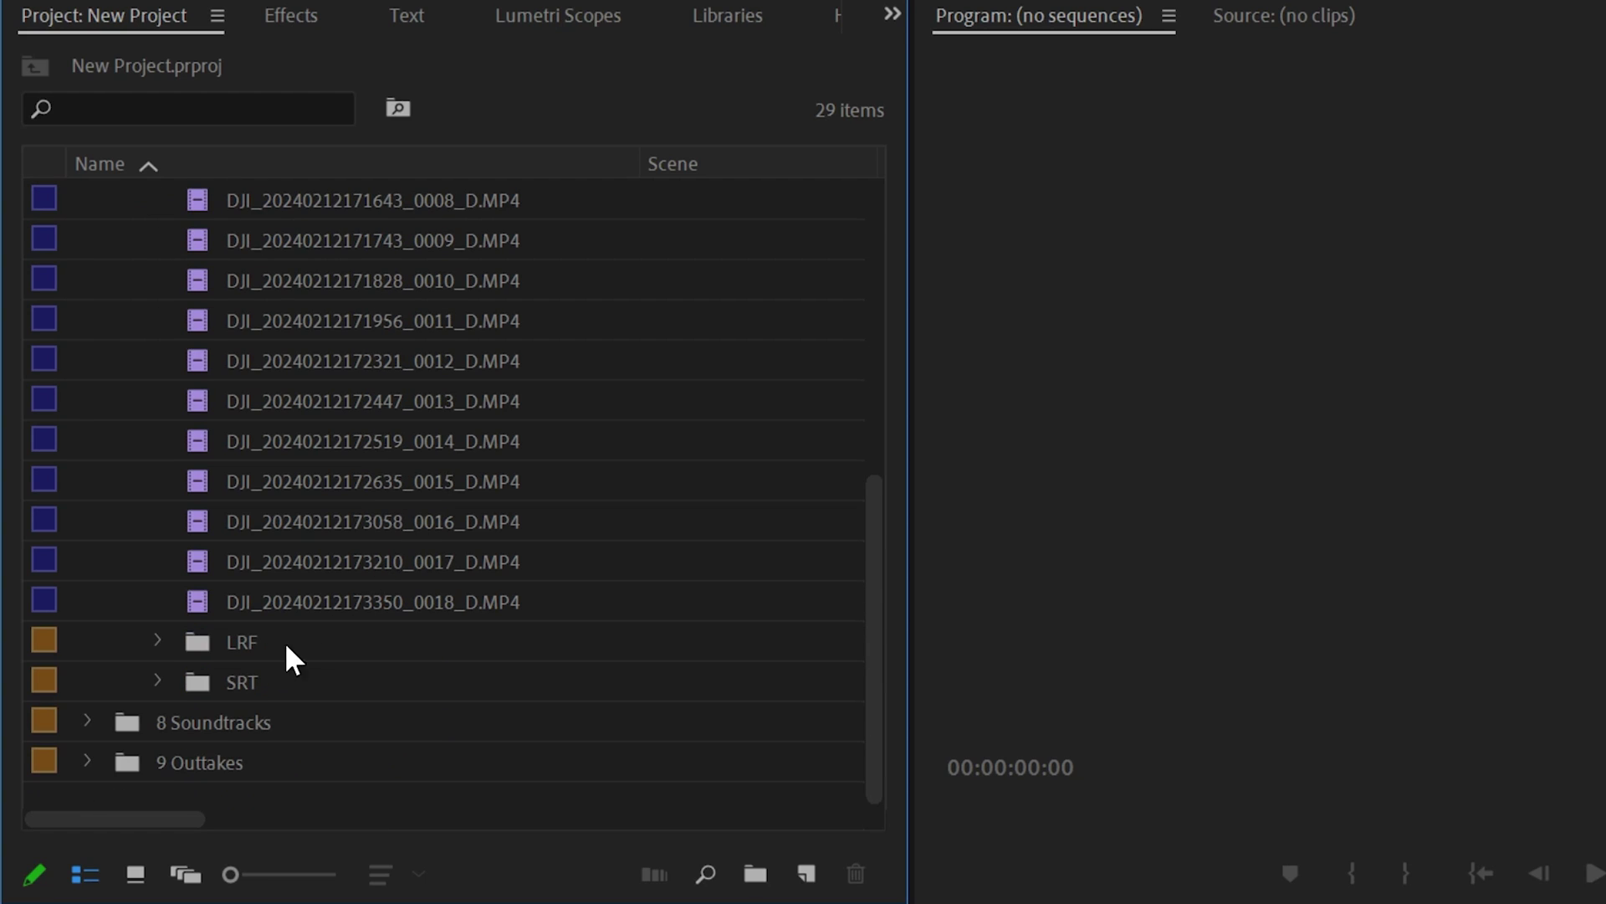
pyautogui.click(205, 644)
pyautogui.rightClick(204, 639)
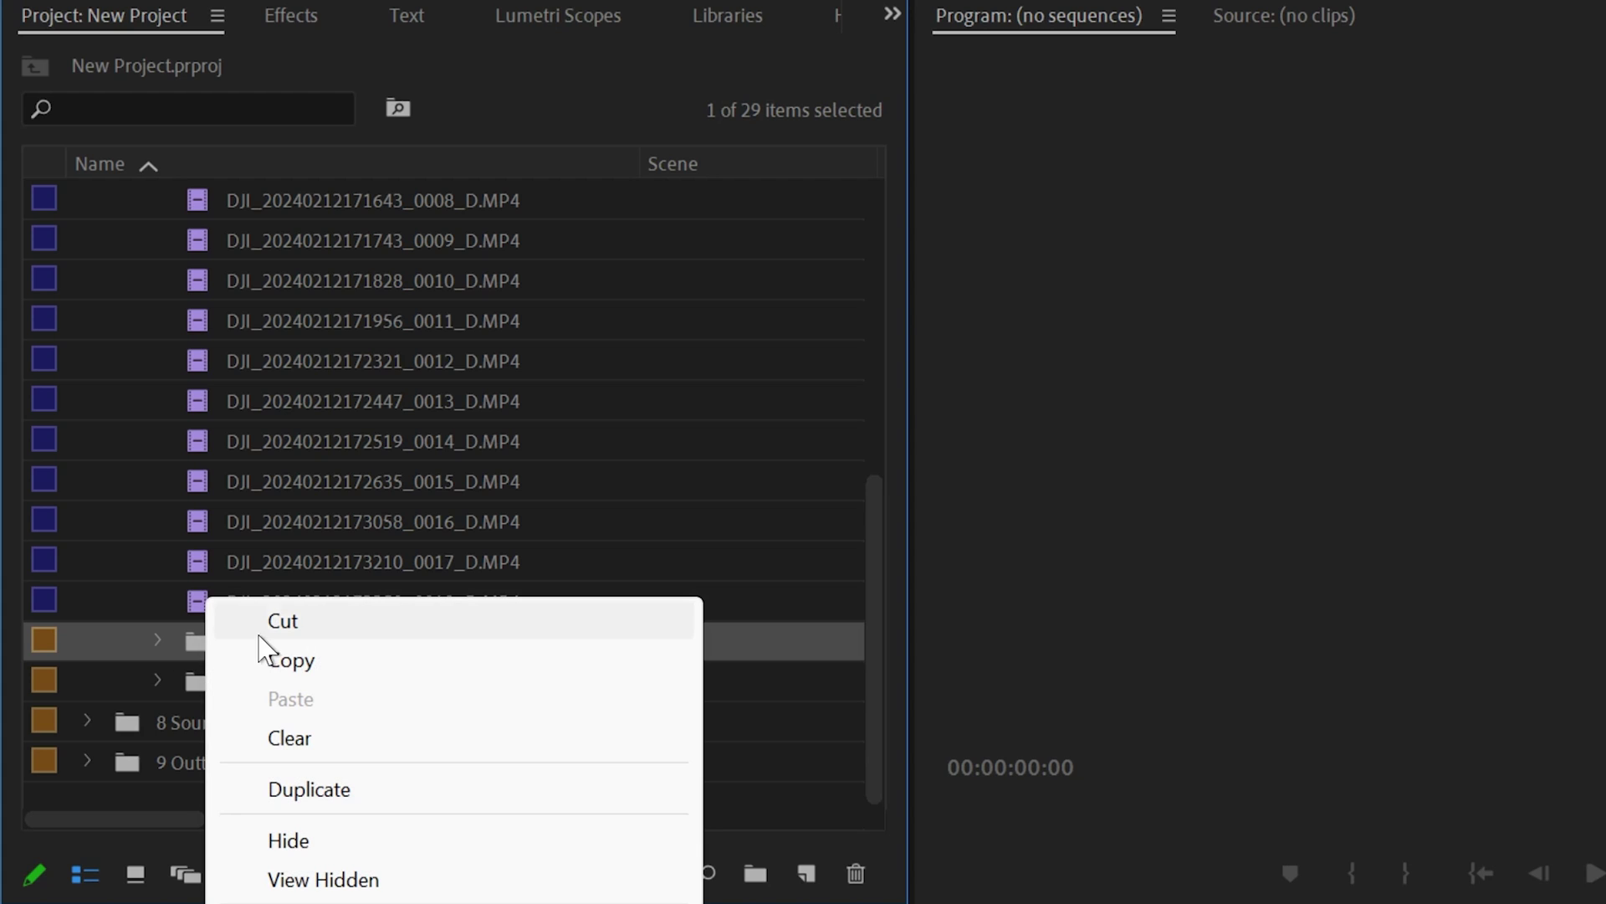
pyautogui.click(286, 741)
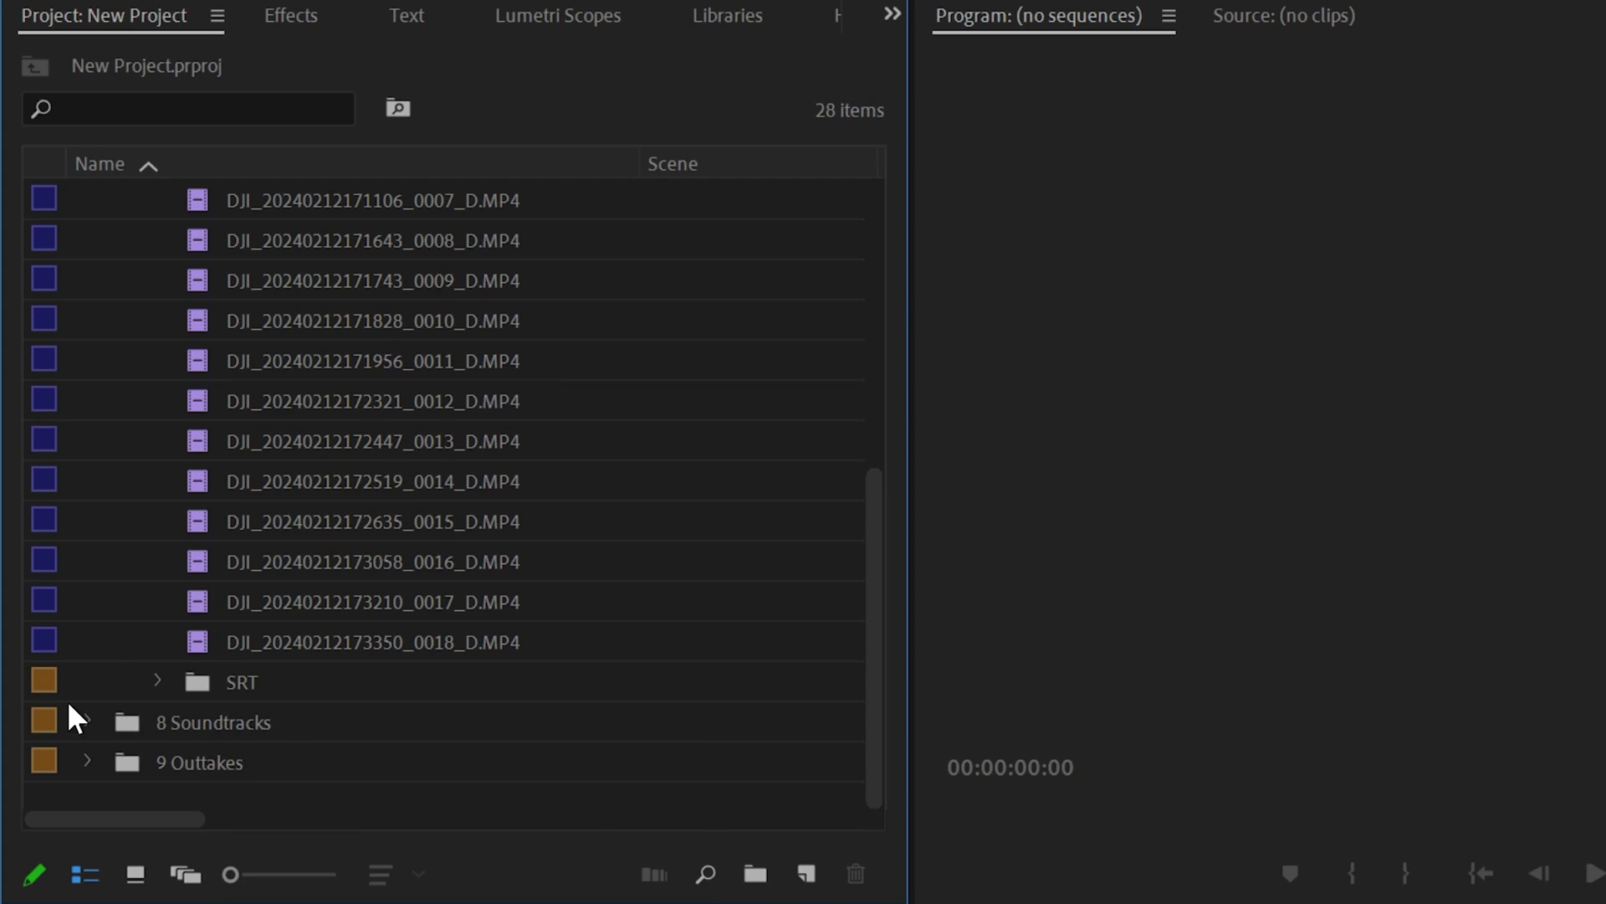
pyautogui.click(159, 677)
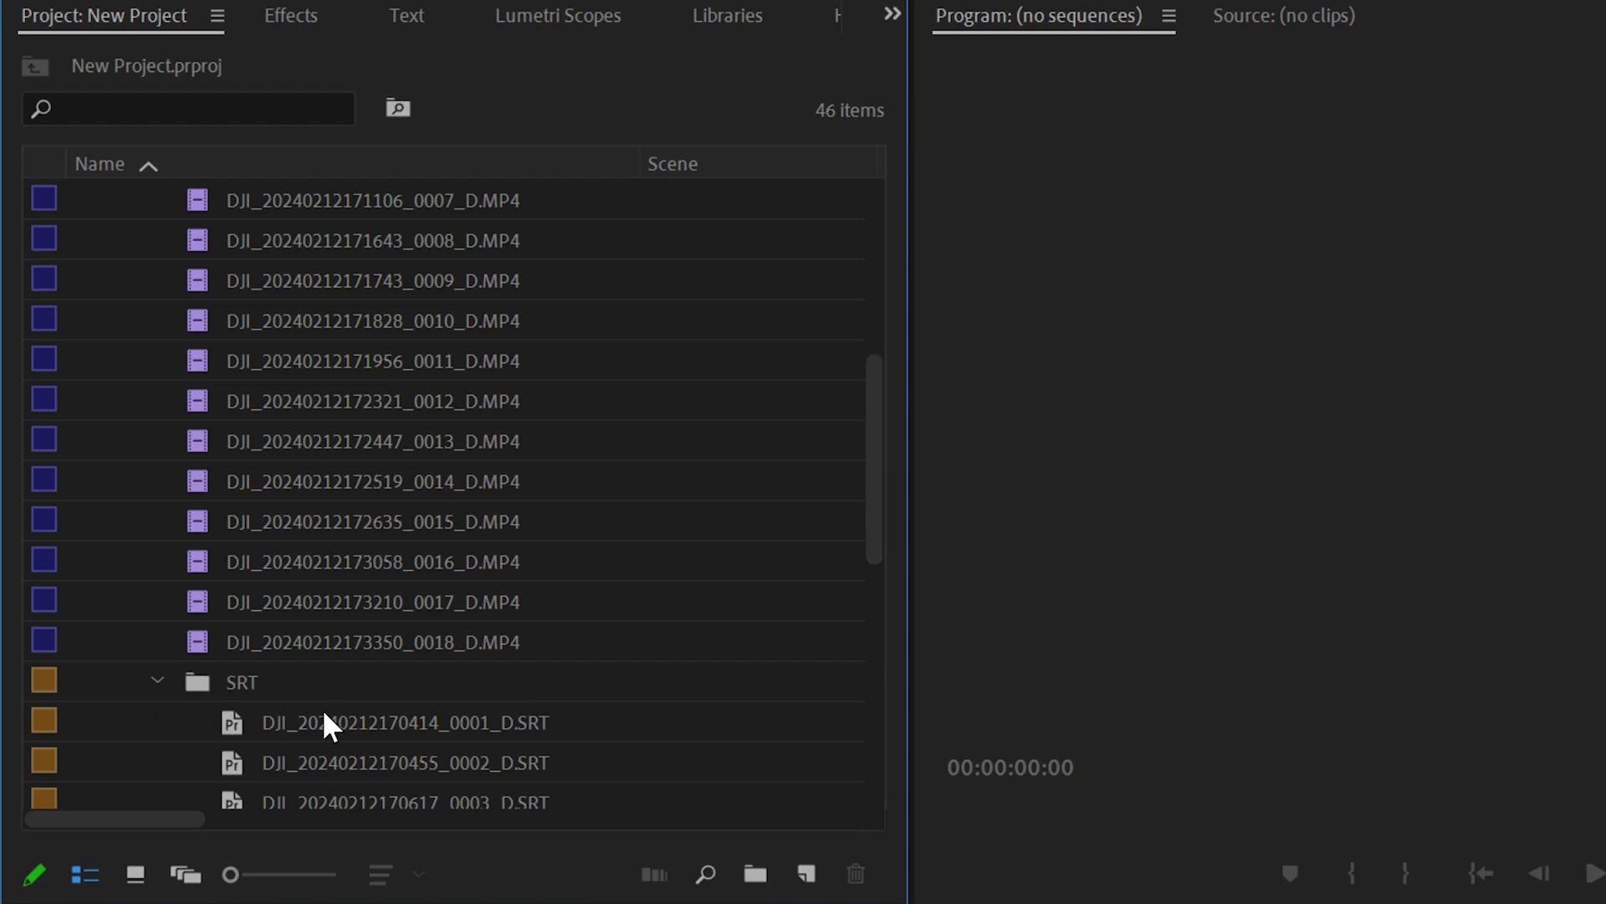
pyautogui.scroll(-2, 322, 709)
pyautogui.scroll(2, 179, 689)
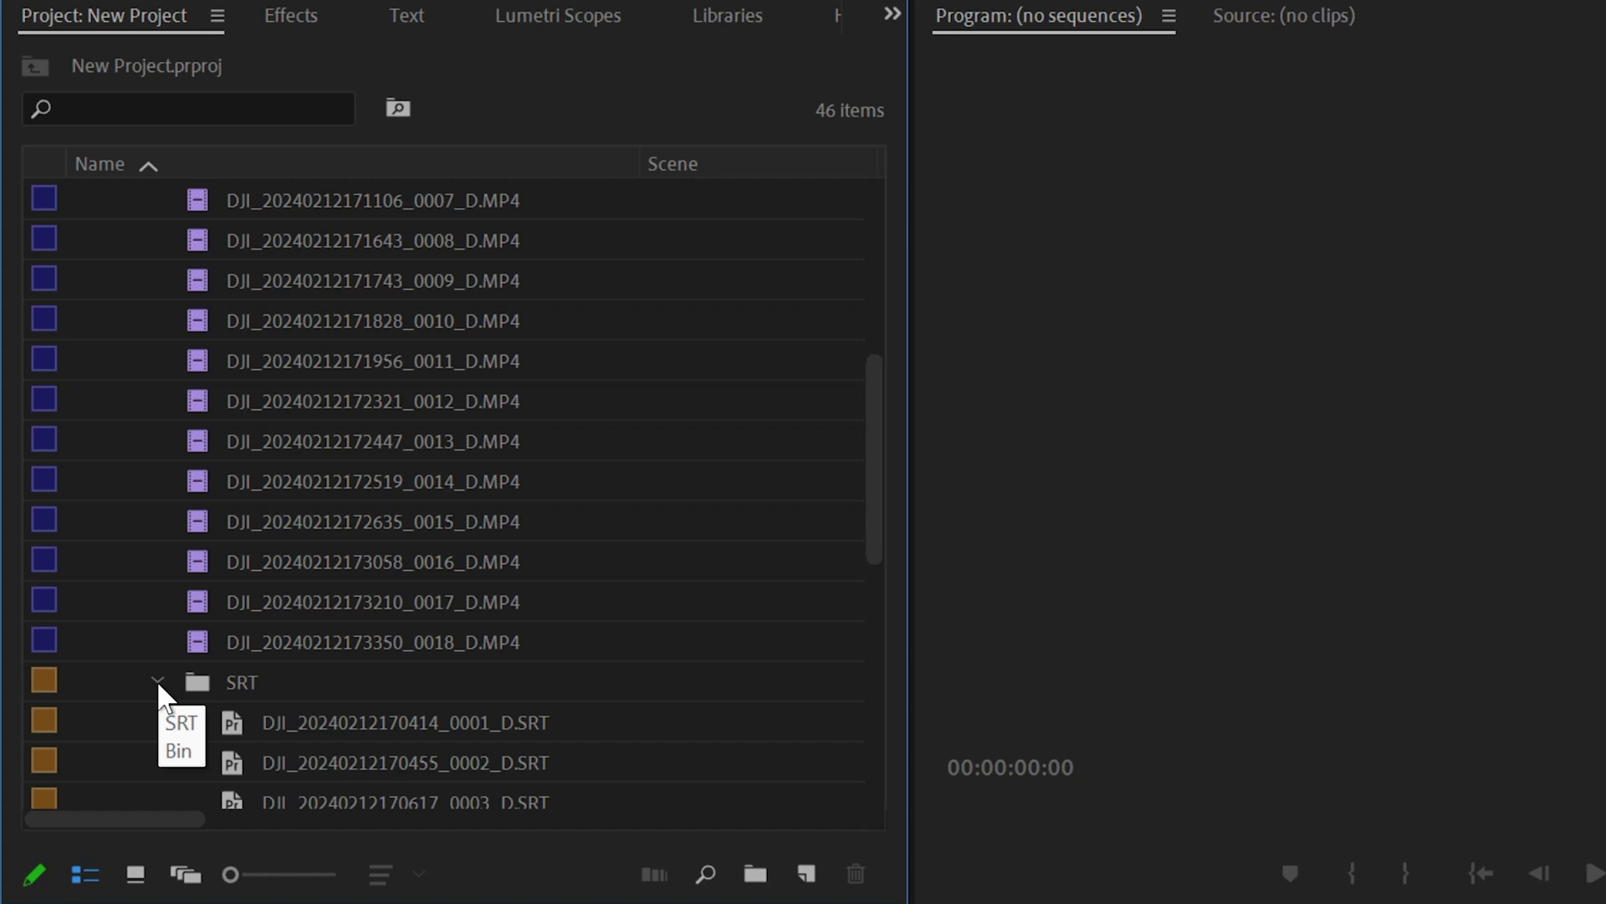
pyautogui.click(157, 680)
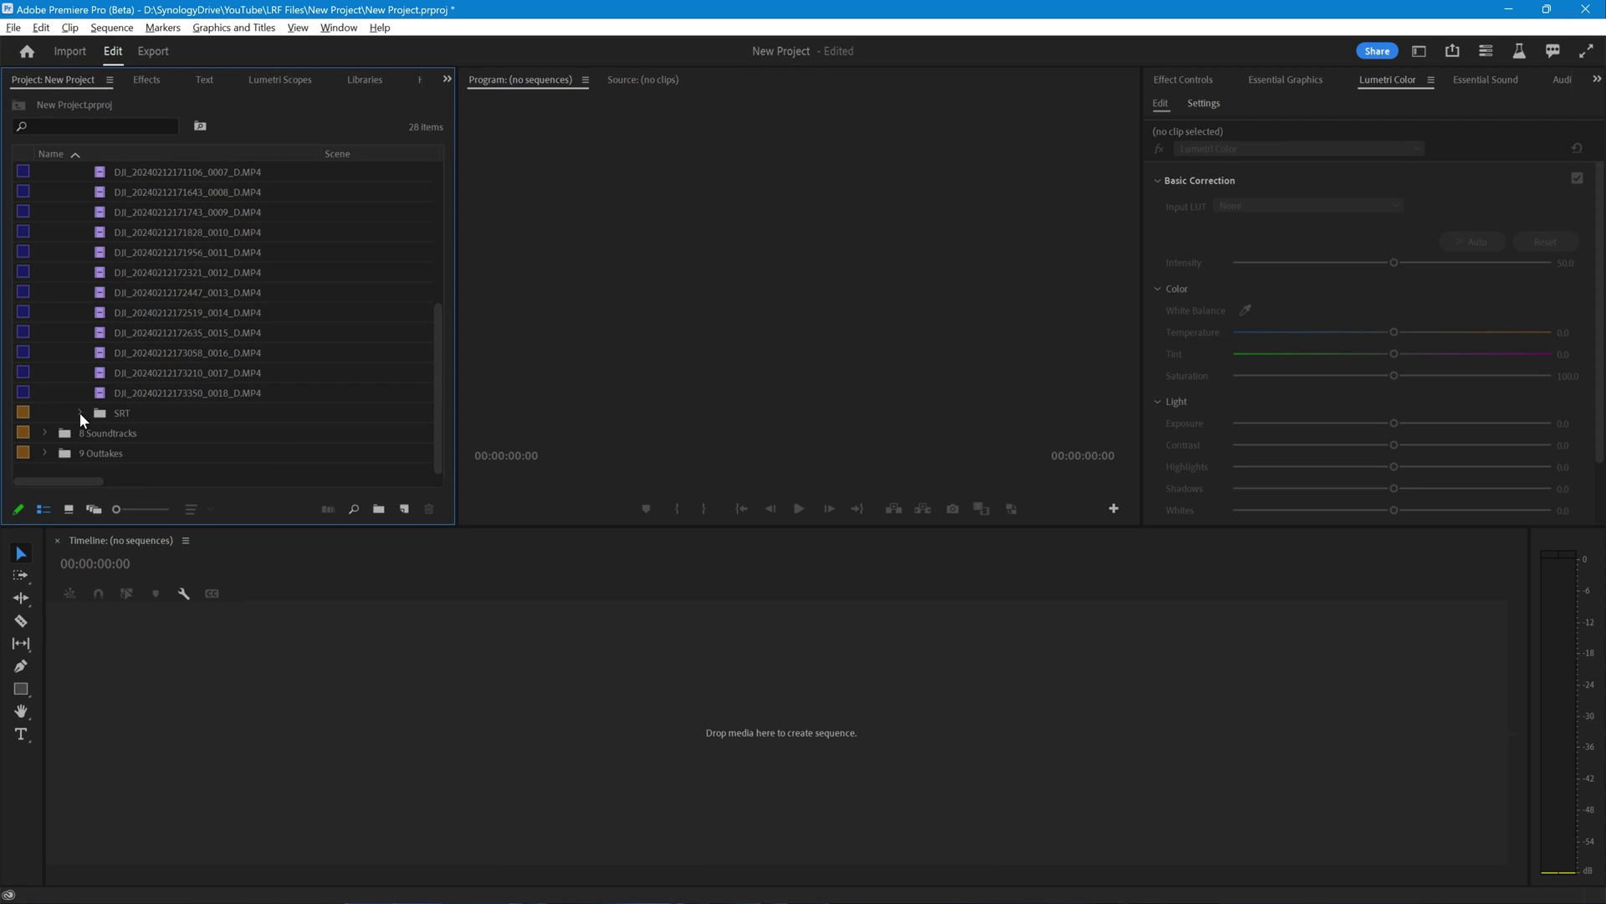
pyautogui.scroll(6, 219, 359)
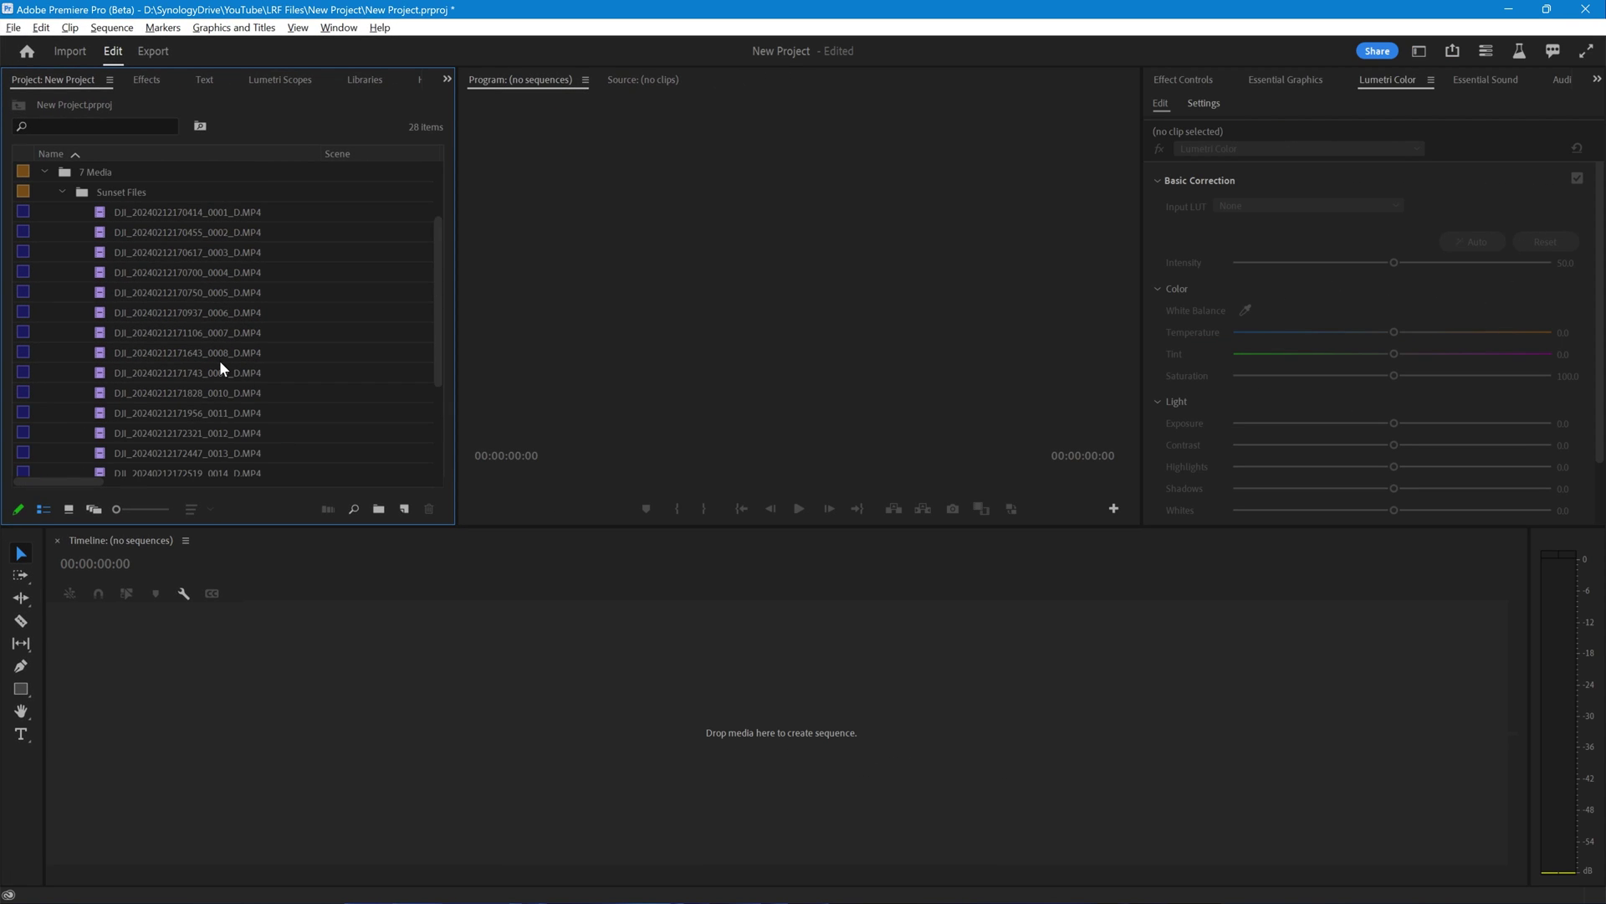
pyautogui.rightClick(99, 286)
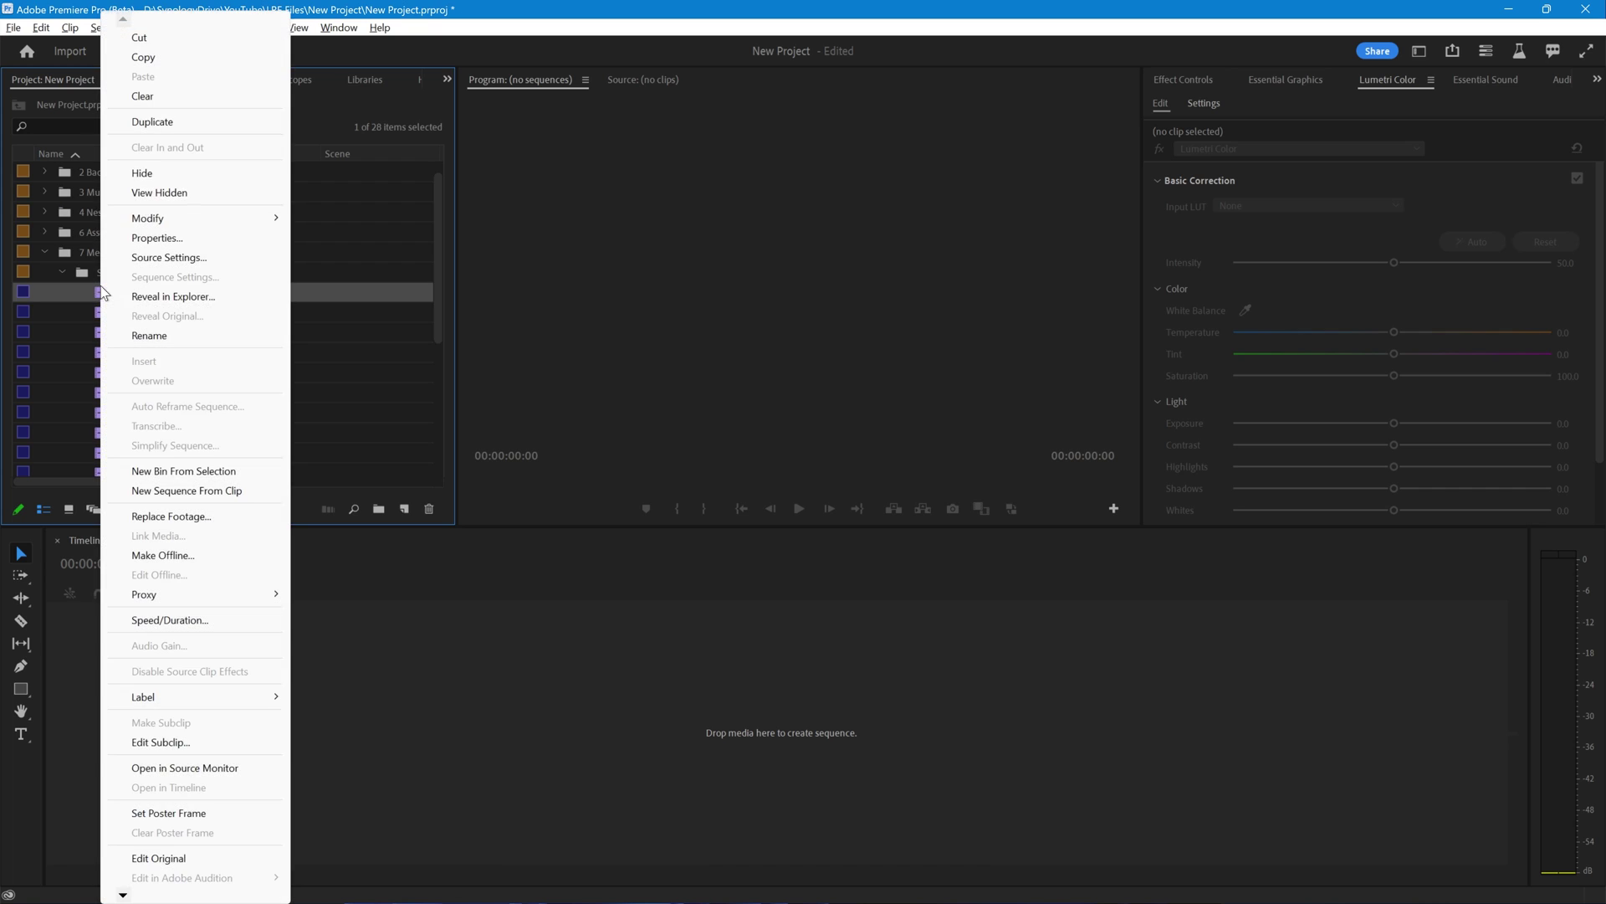
pyautogui.click(185, 490)
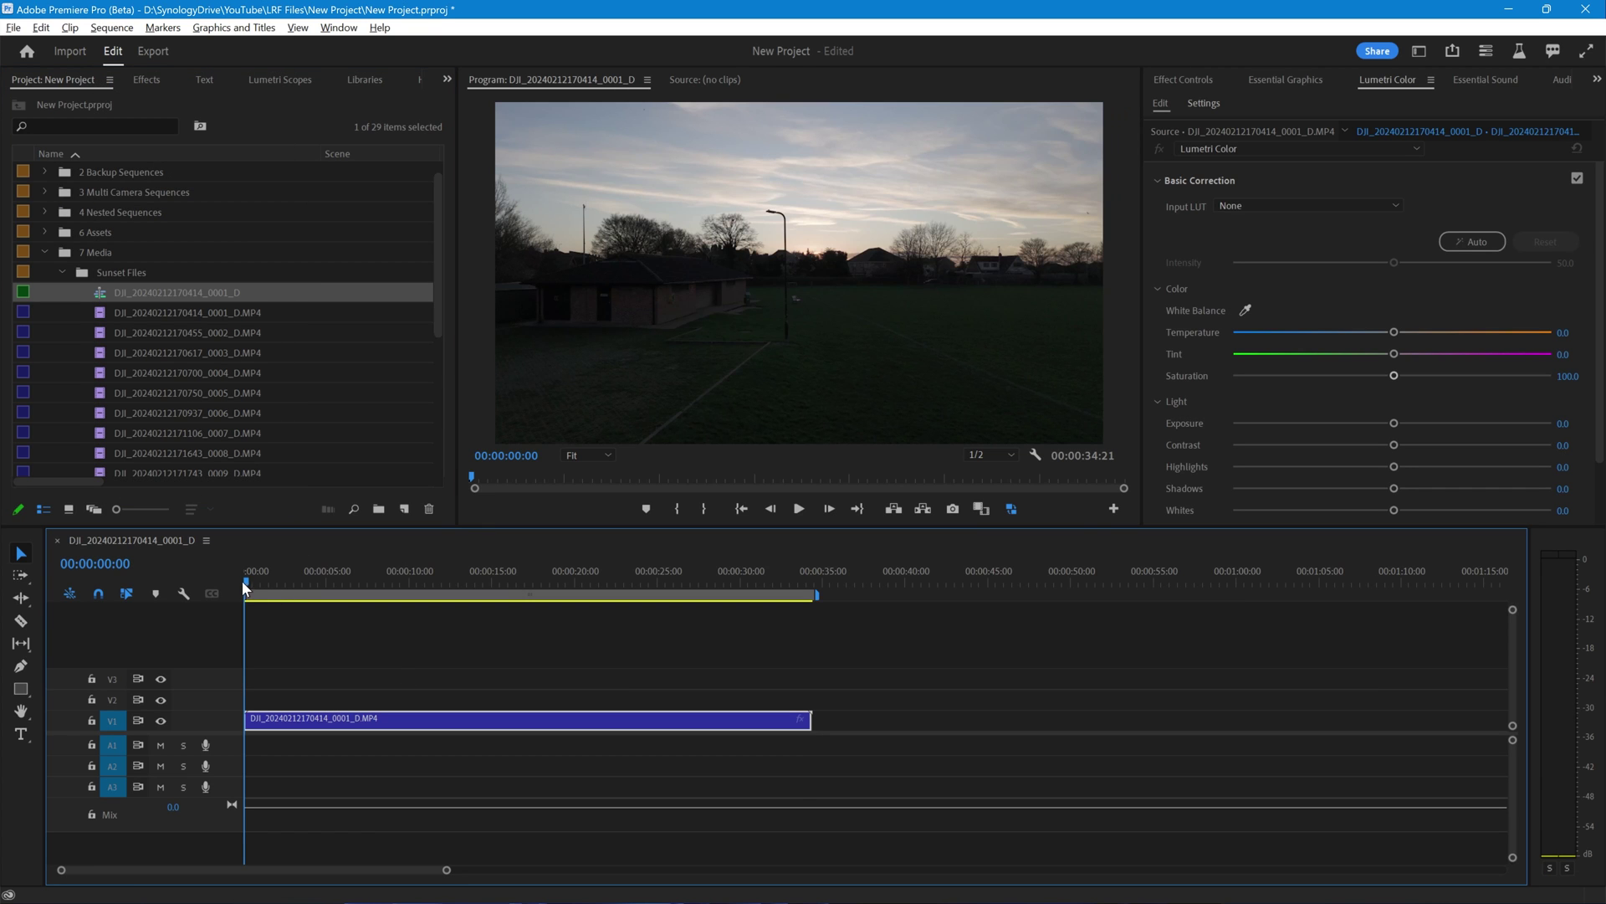
pyautogui.moveTo(245, 579); pyautogui.dragTo(538, 607)
pyautogui.click(101, 289)
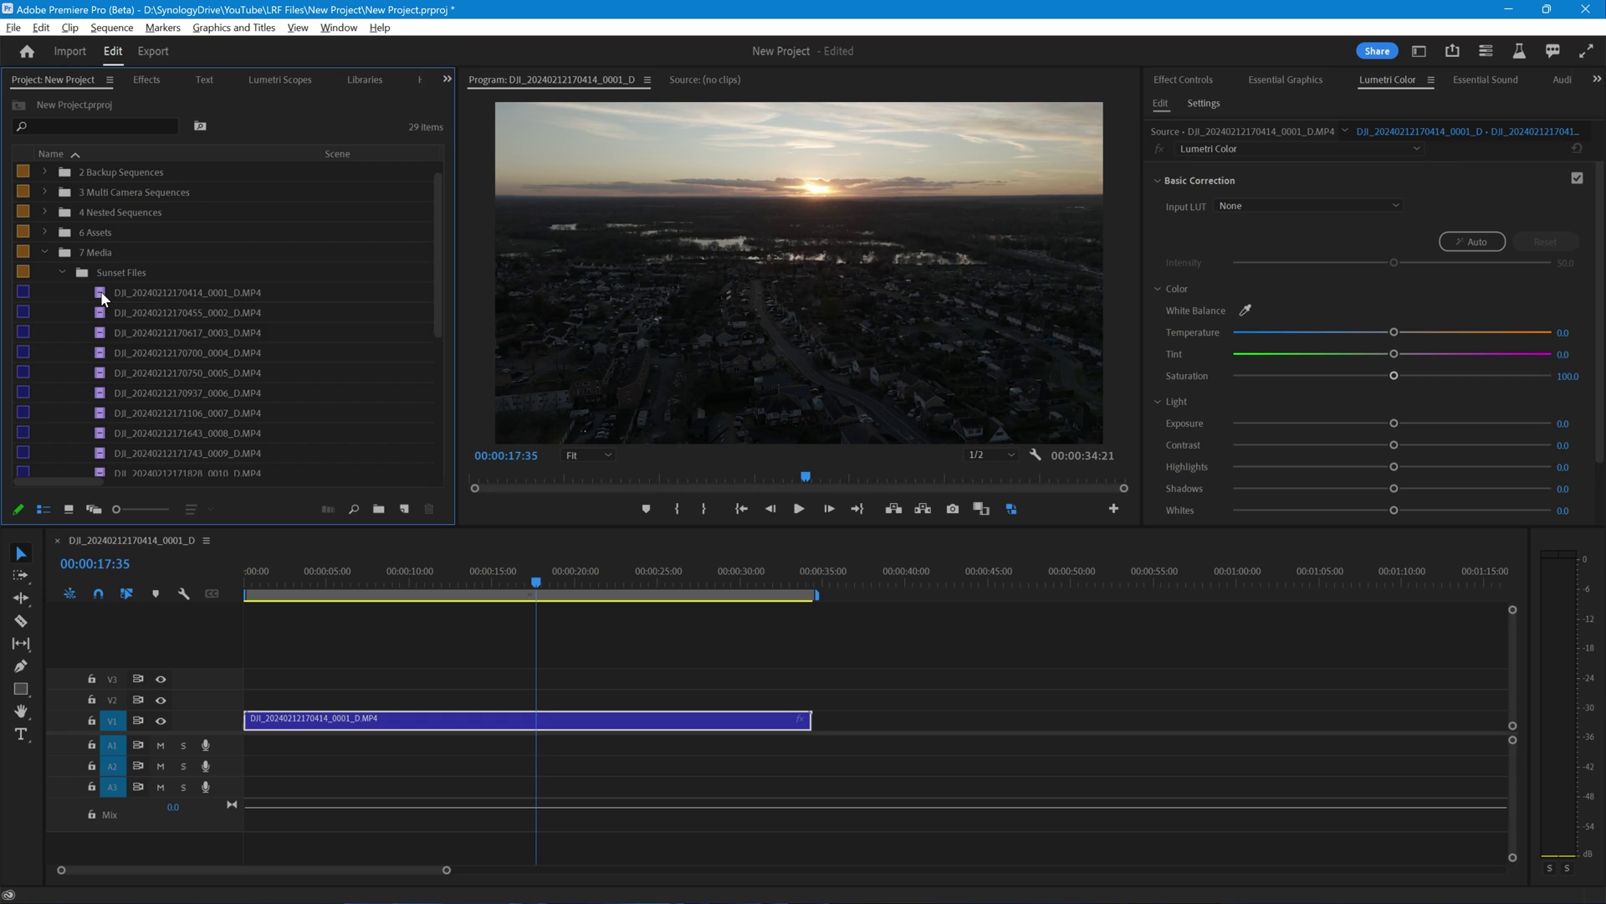
pyautogui.click(101, 291)
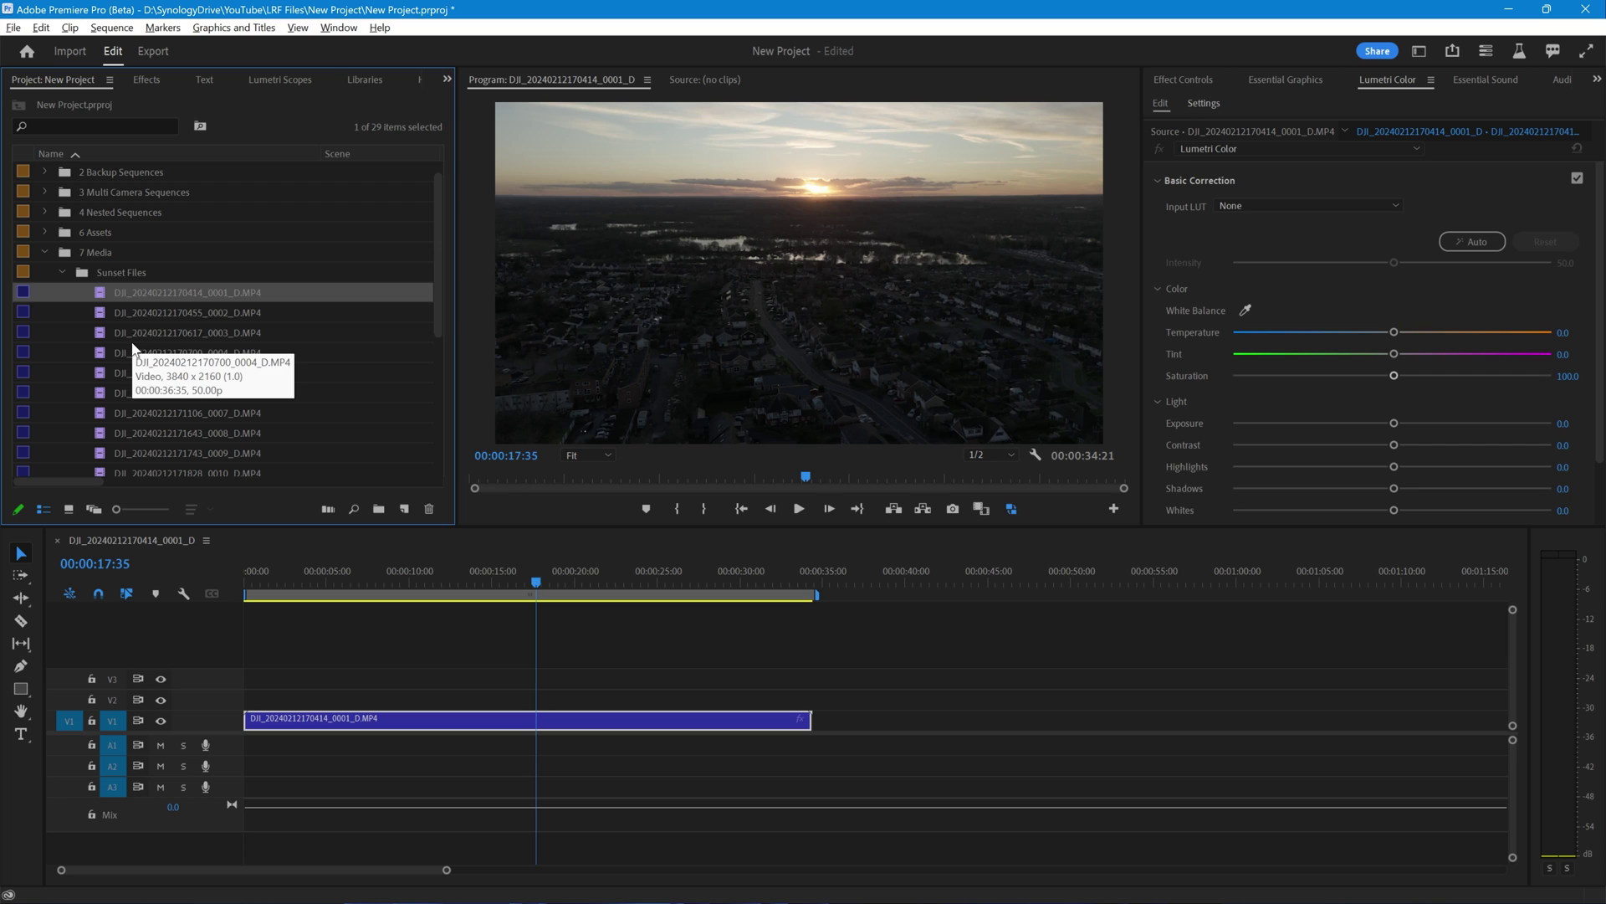
# Back in File Explorer, open Sunset Files > LRF and select all 18 LRF files.
pyautogui.hotkey('alt', 'Tab')
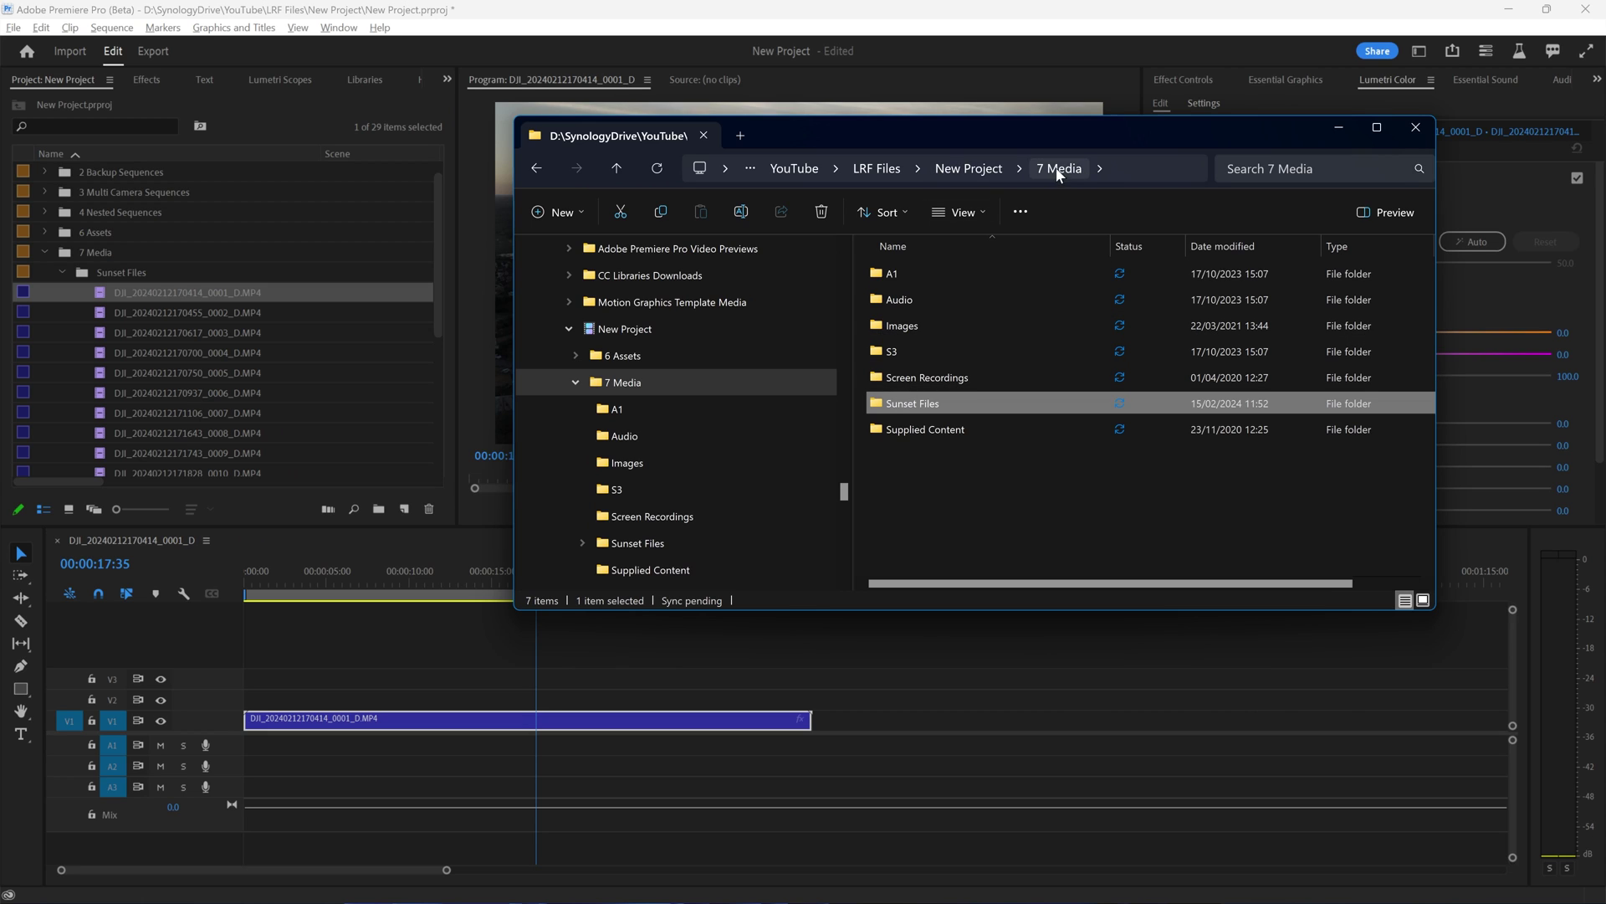
pyautogui.doubleClick(898, 406)
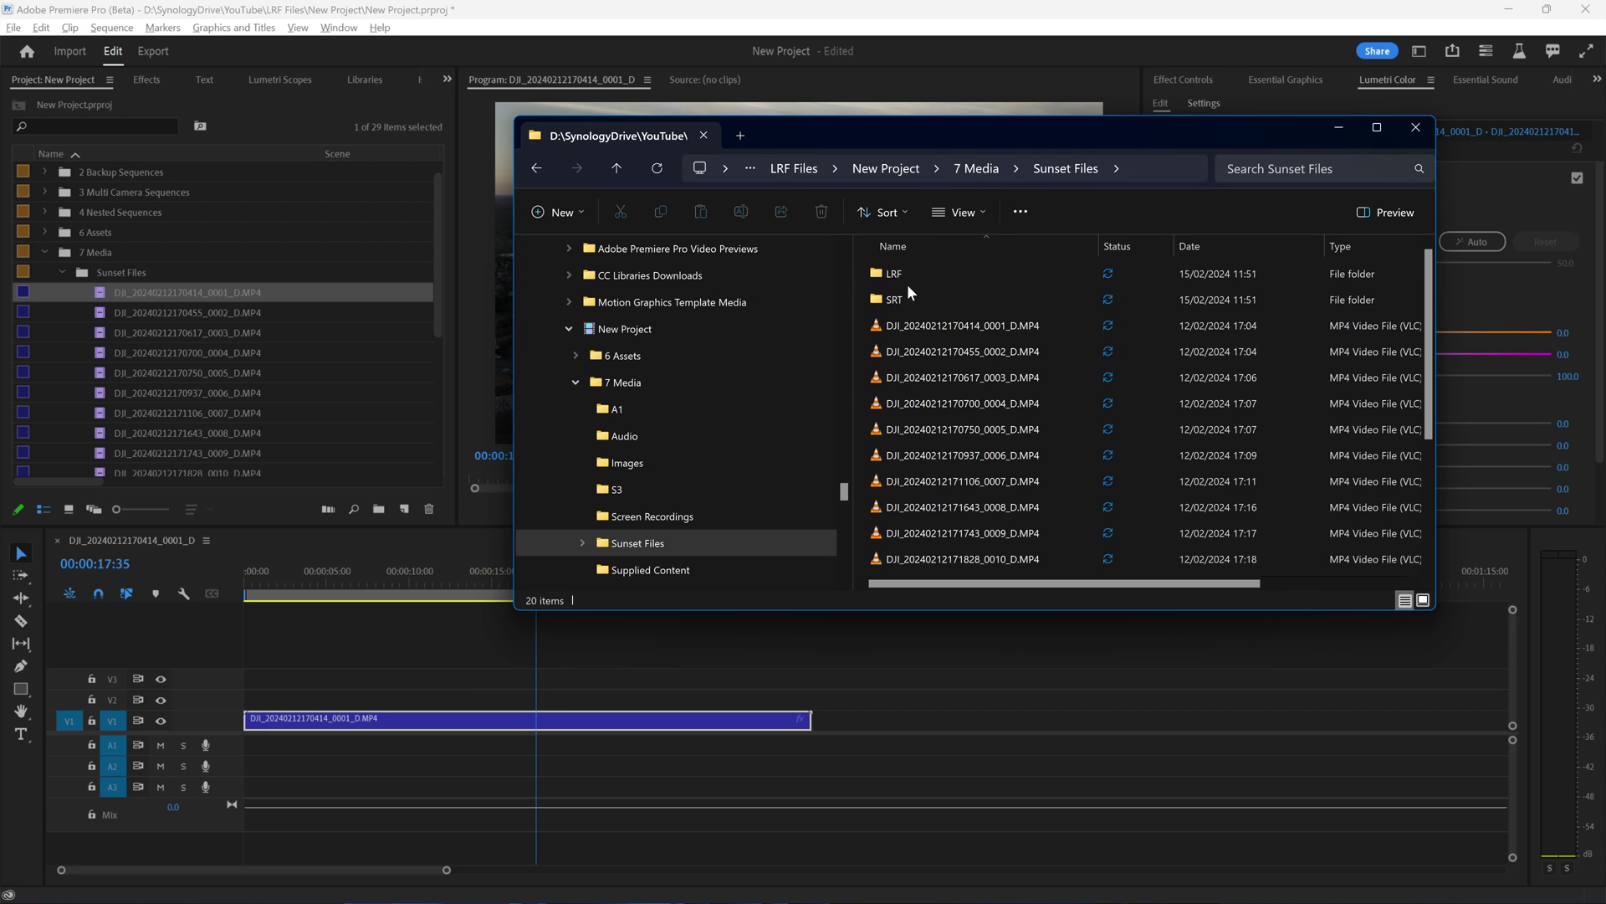
pyautogui.doubleClick(888, 273)
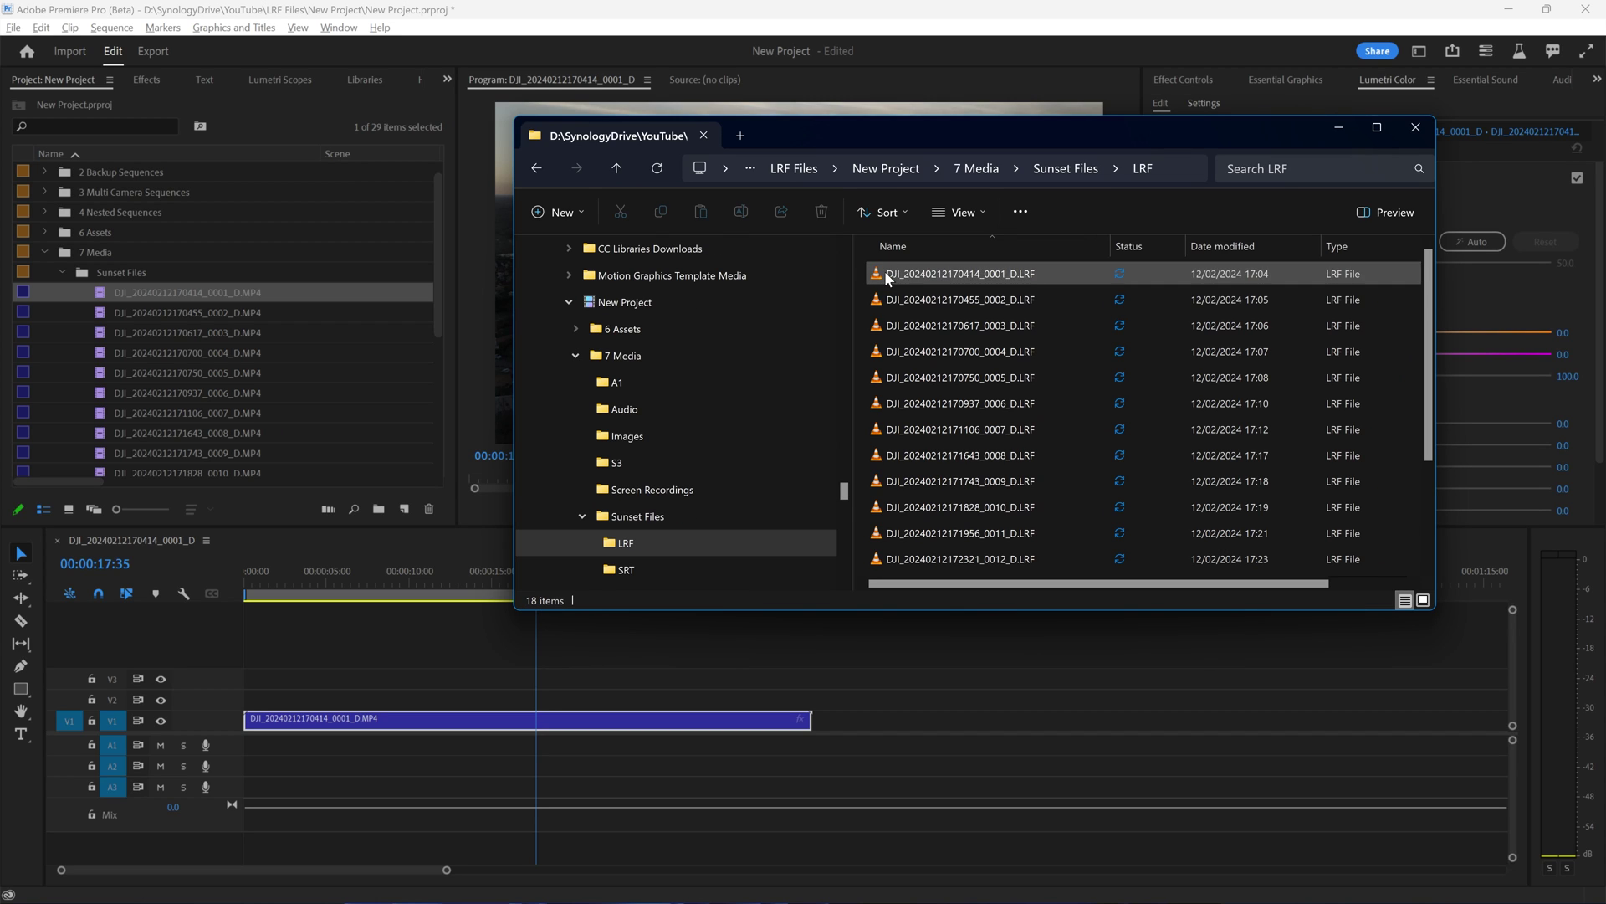
pyautogui.click(880, 280)
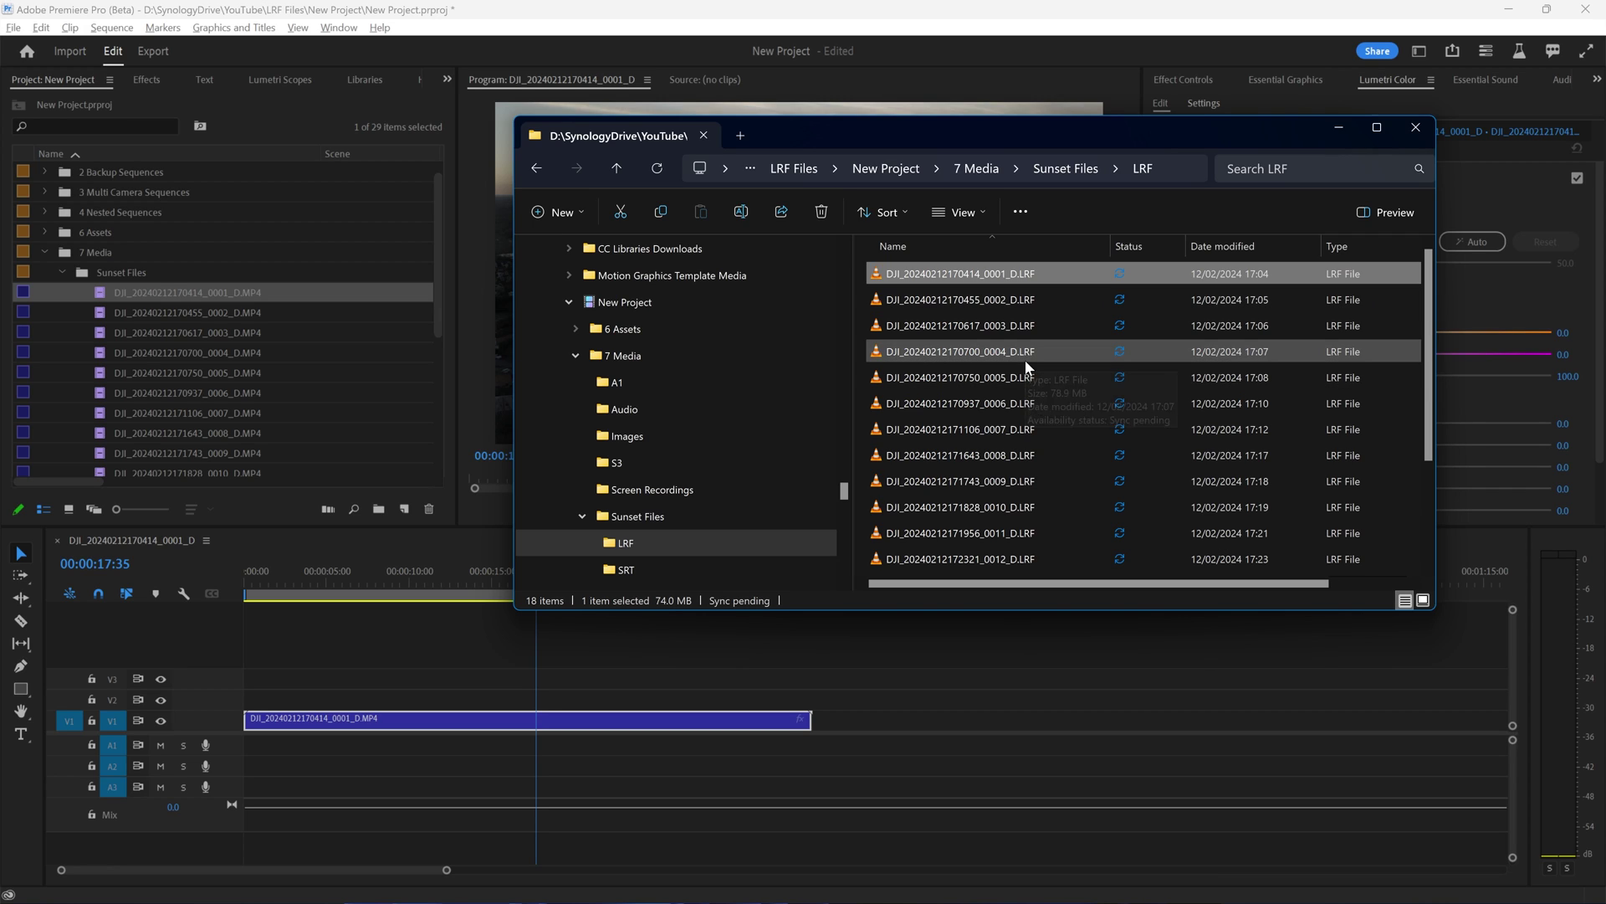
pyautogui.hotkey('ctrl', 'a')
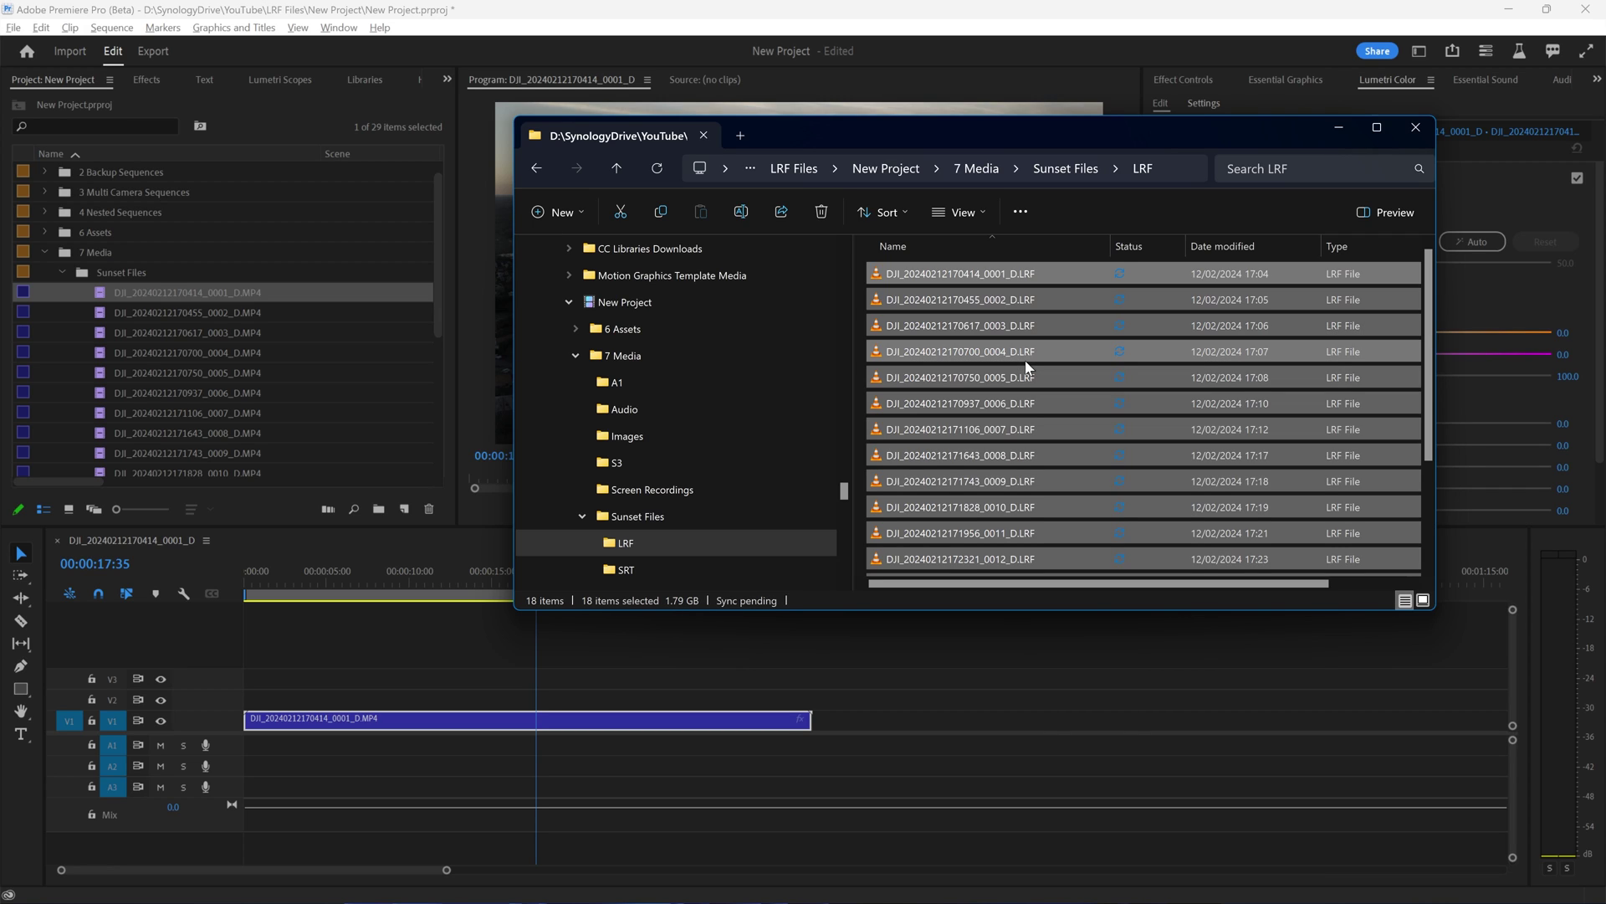
pyautogui.rightClick(954, 279)
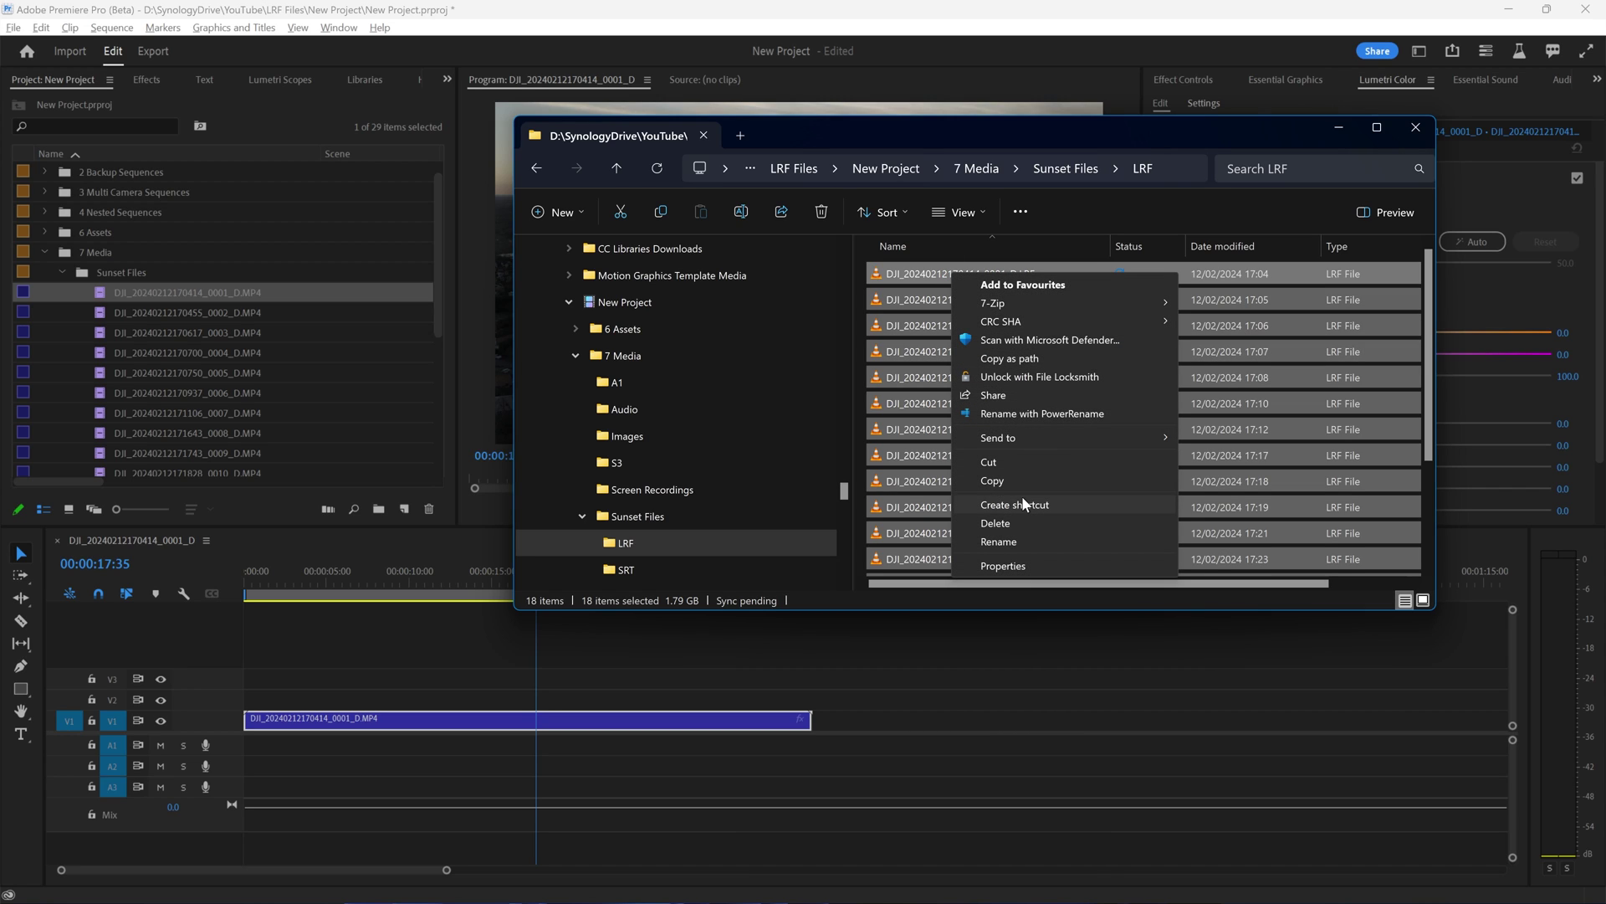
# Use PowerRename to replace D.LRF with D.MP4 on all 18 files, then close it.
pyautogui.click(1016, 409)
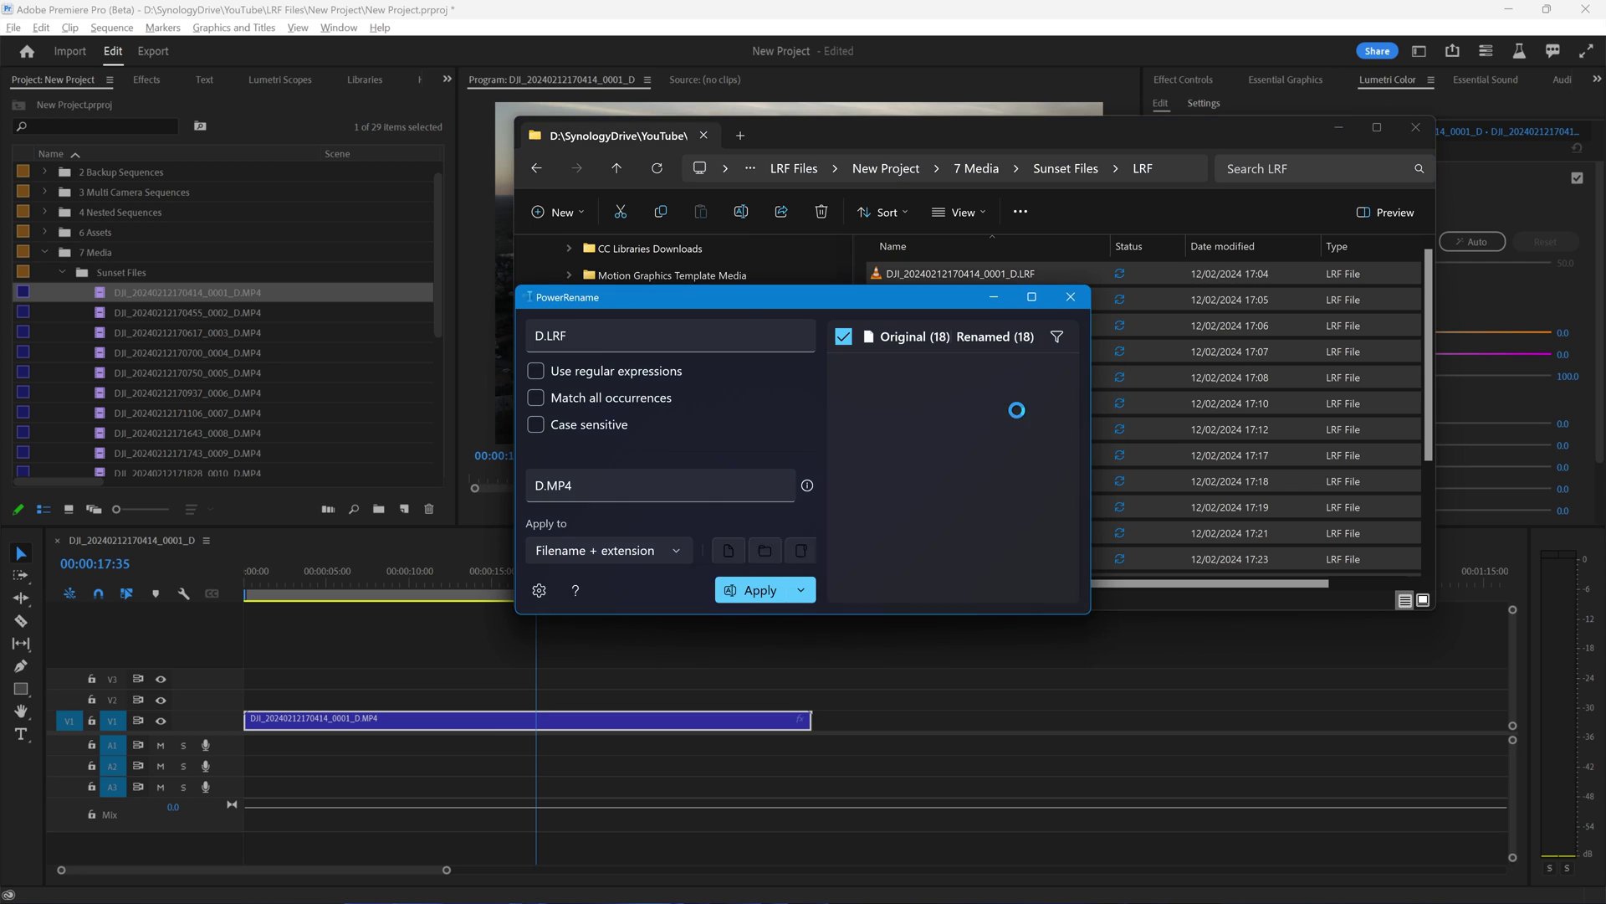
pyautogui.moveTo(901, 296); pyautogui.dragTo(1131, 276)
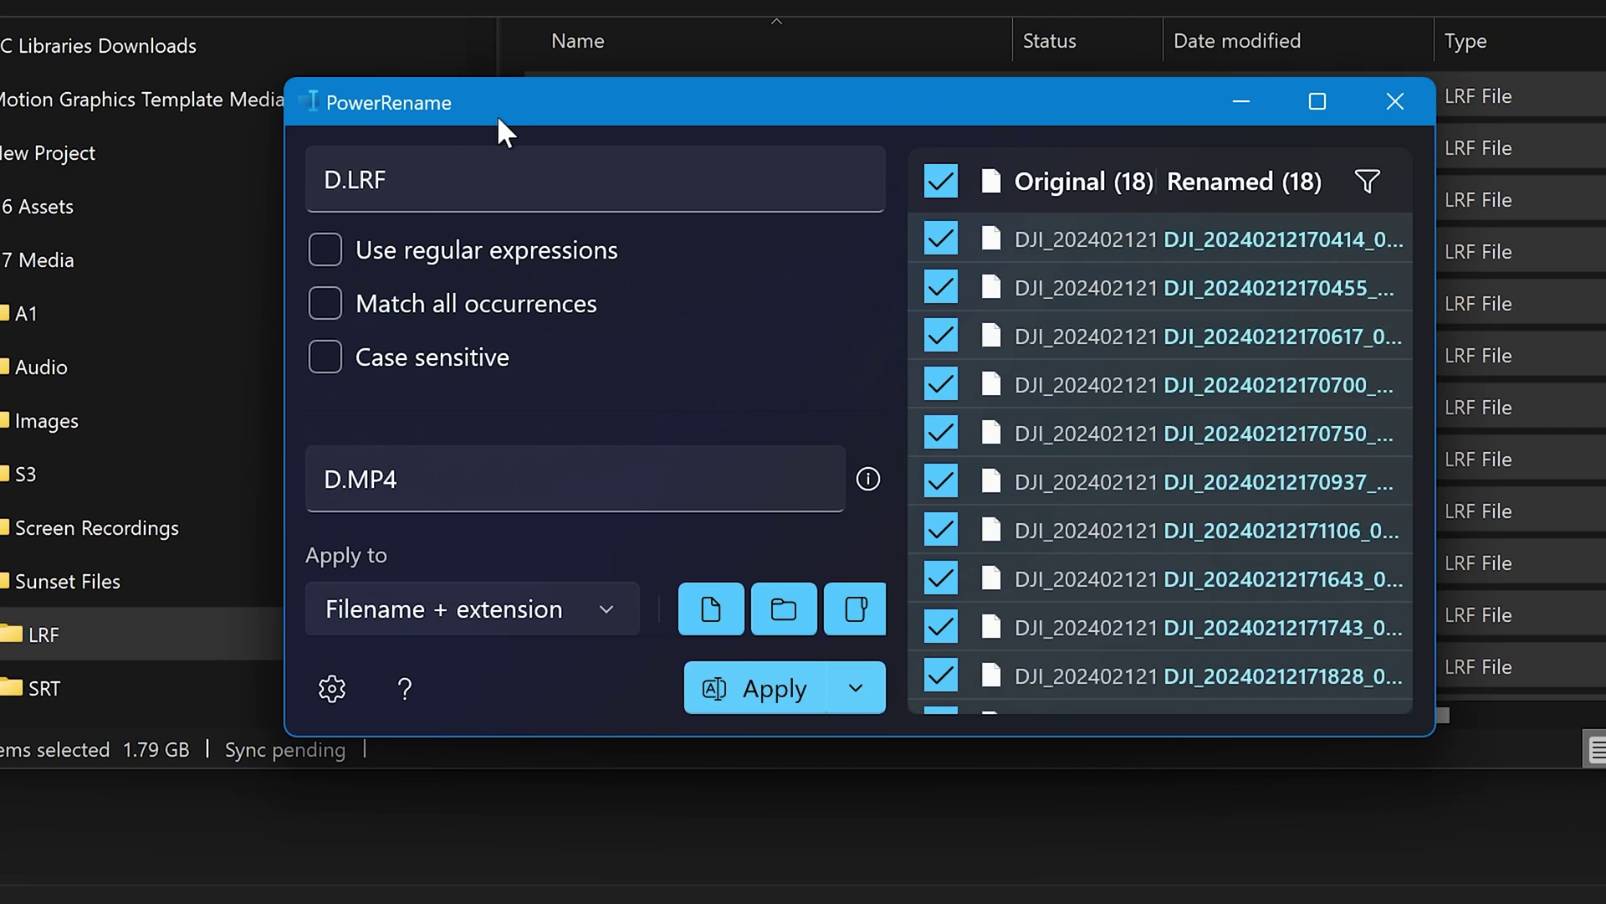
pyautogui.moveTo(497, 111); pyautogui.dragTo(502, 153)
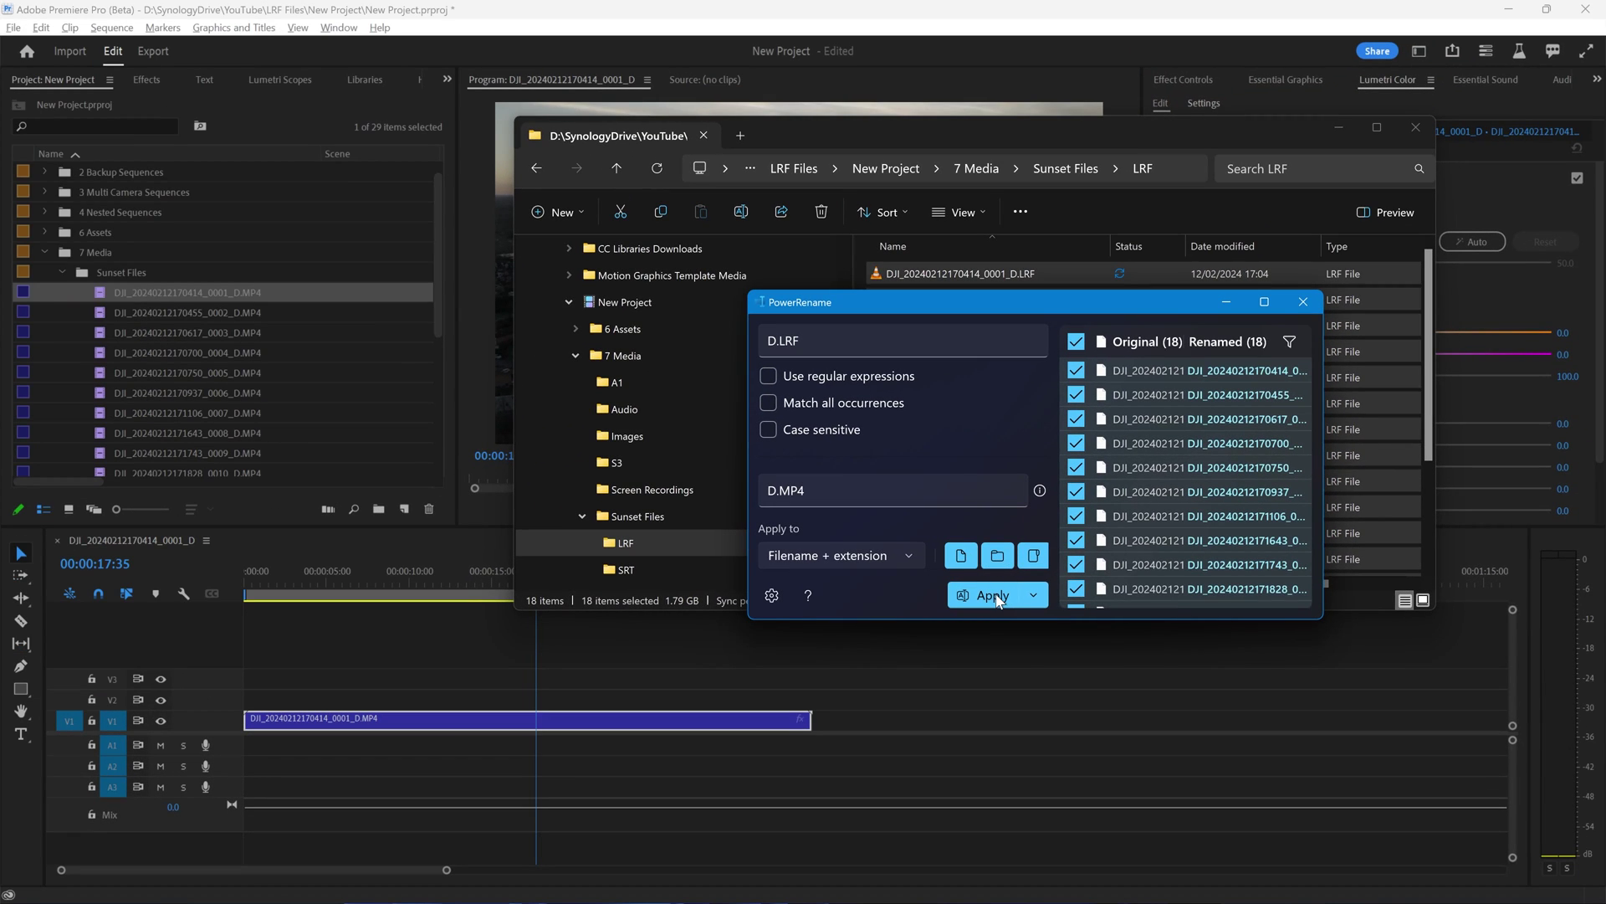
pyautogui.click(994, 596)
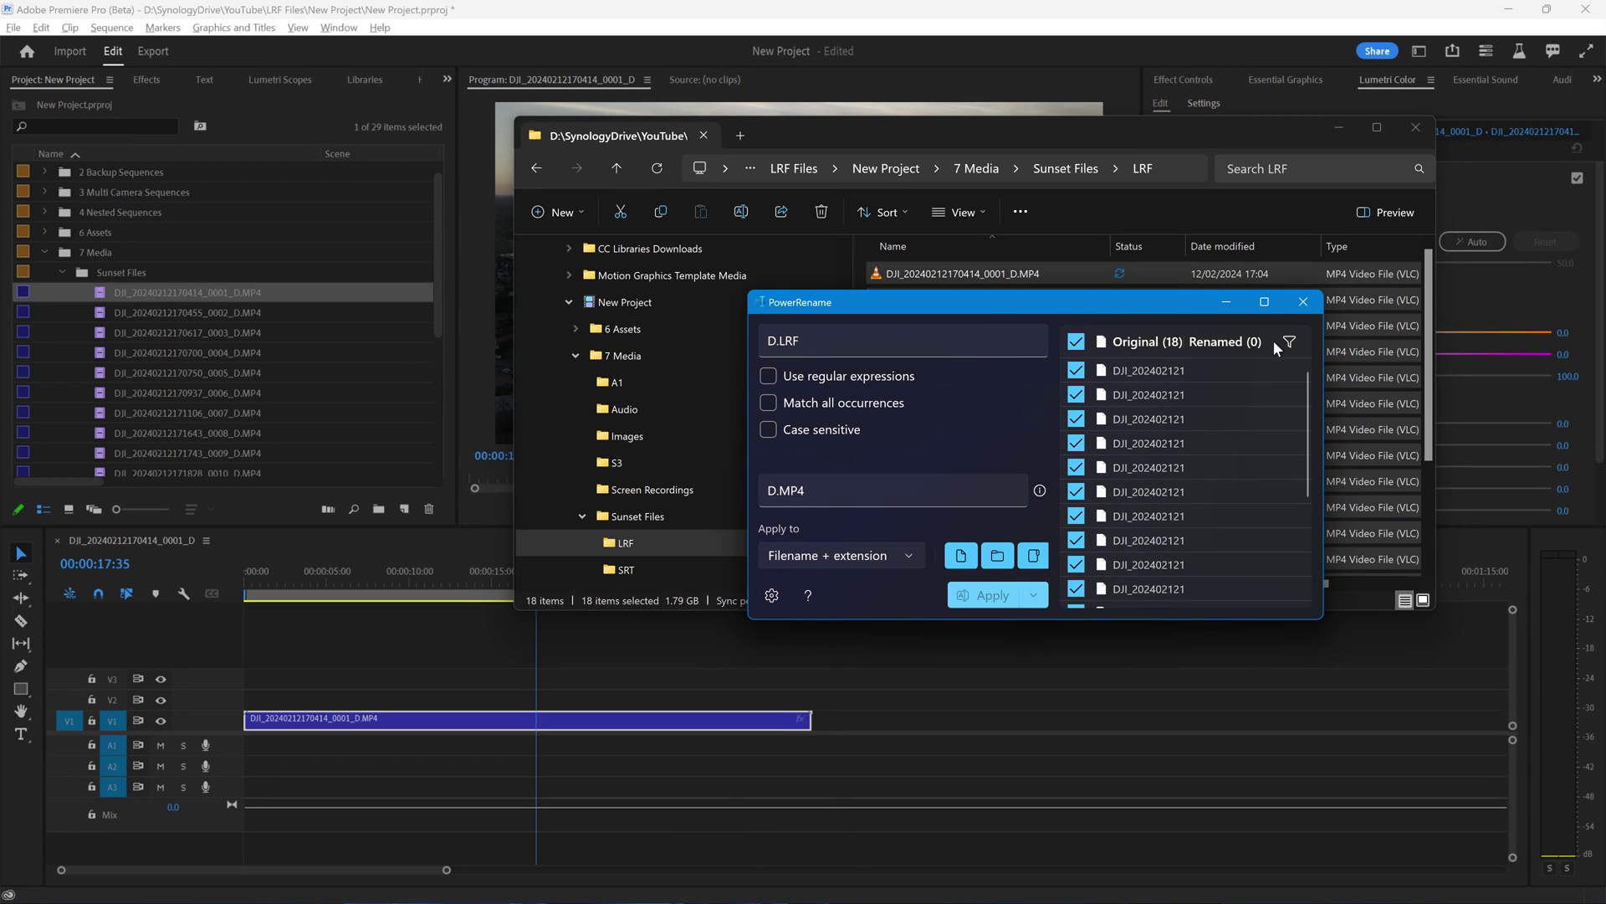
pyautogui.click(1303, 302)
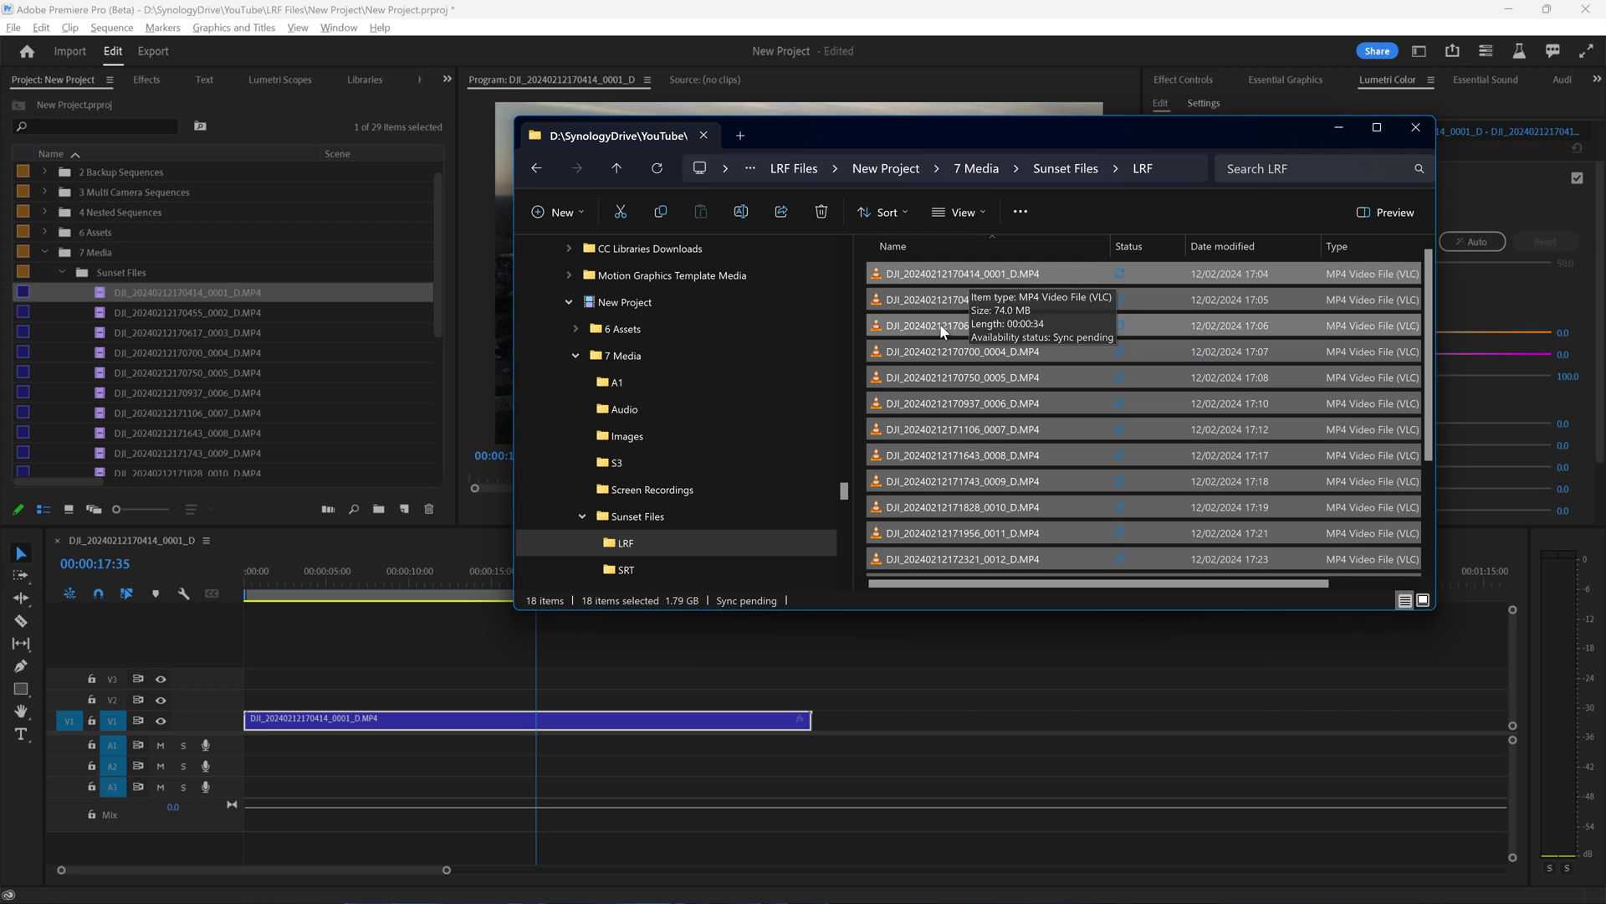
# With Explorer minimized, select all 18 Sunset Files clips and choose Proxy > Attach Proxies.
pyautogui.click(1337, 125)
pyautogui.scroll(-5, 184, 348)
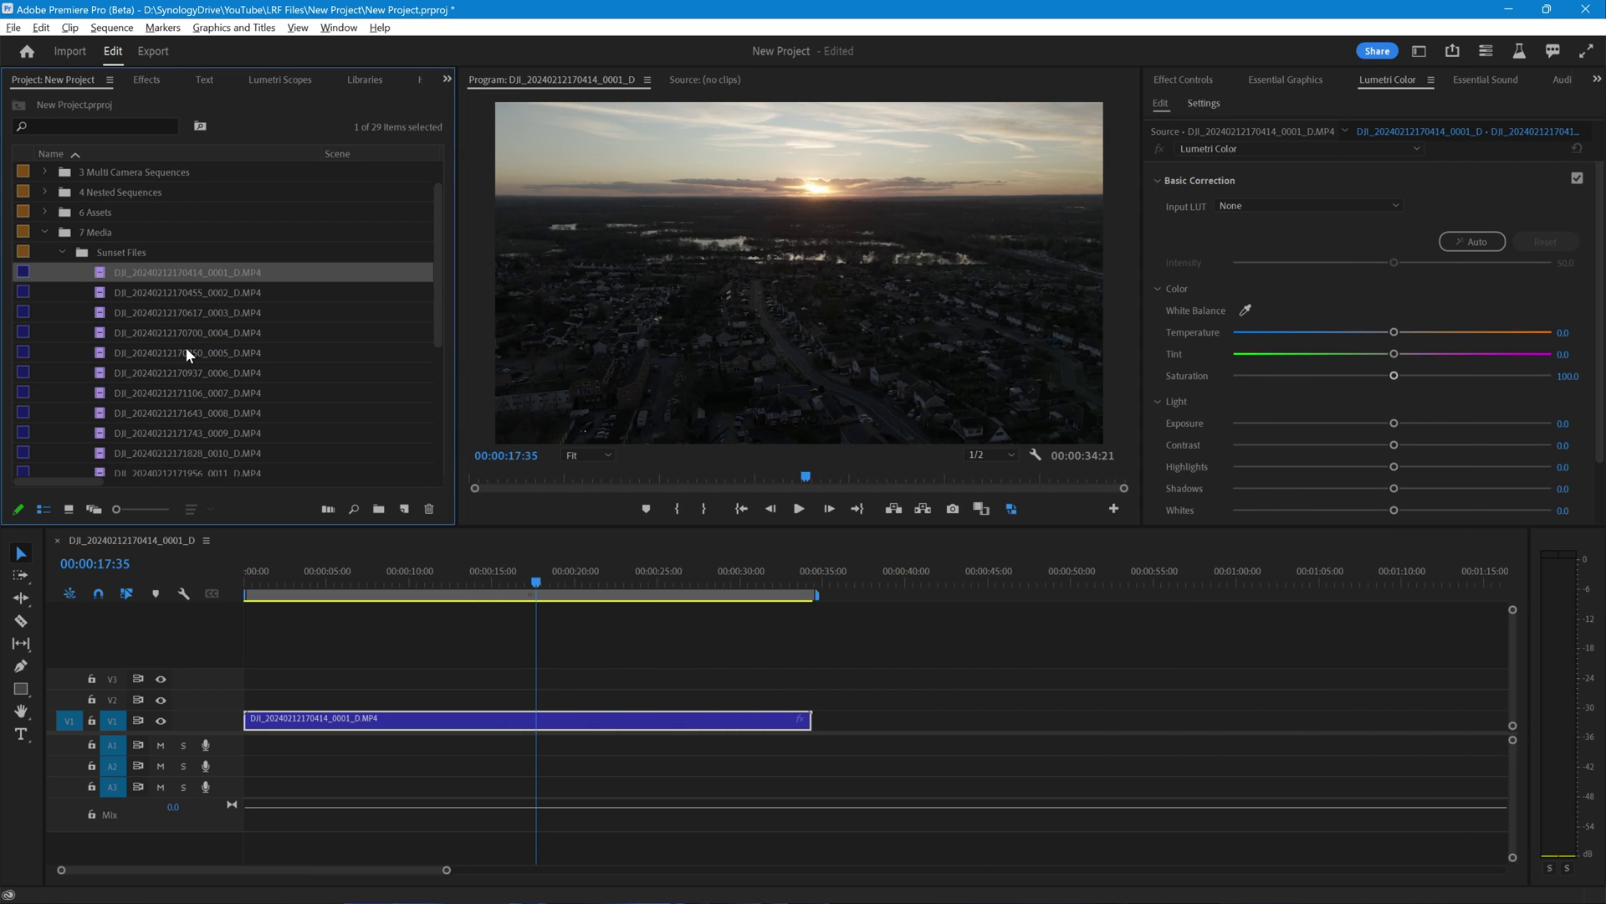
pyautogui.scroll(-2, 184, 348)
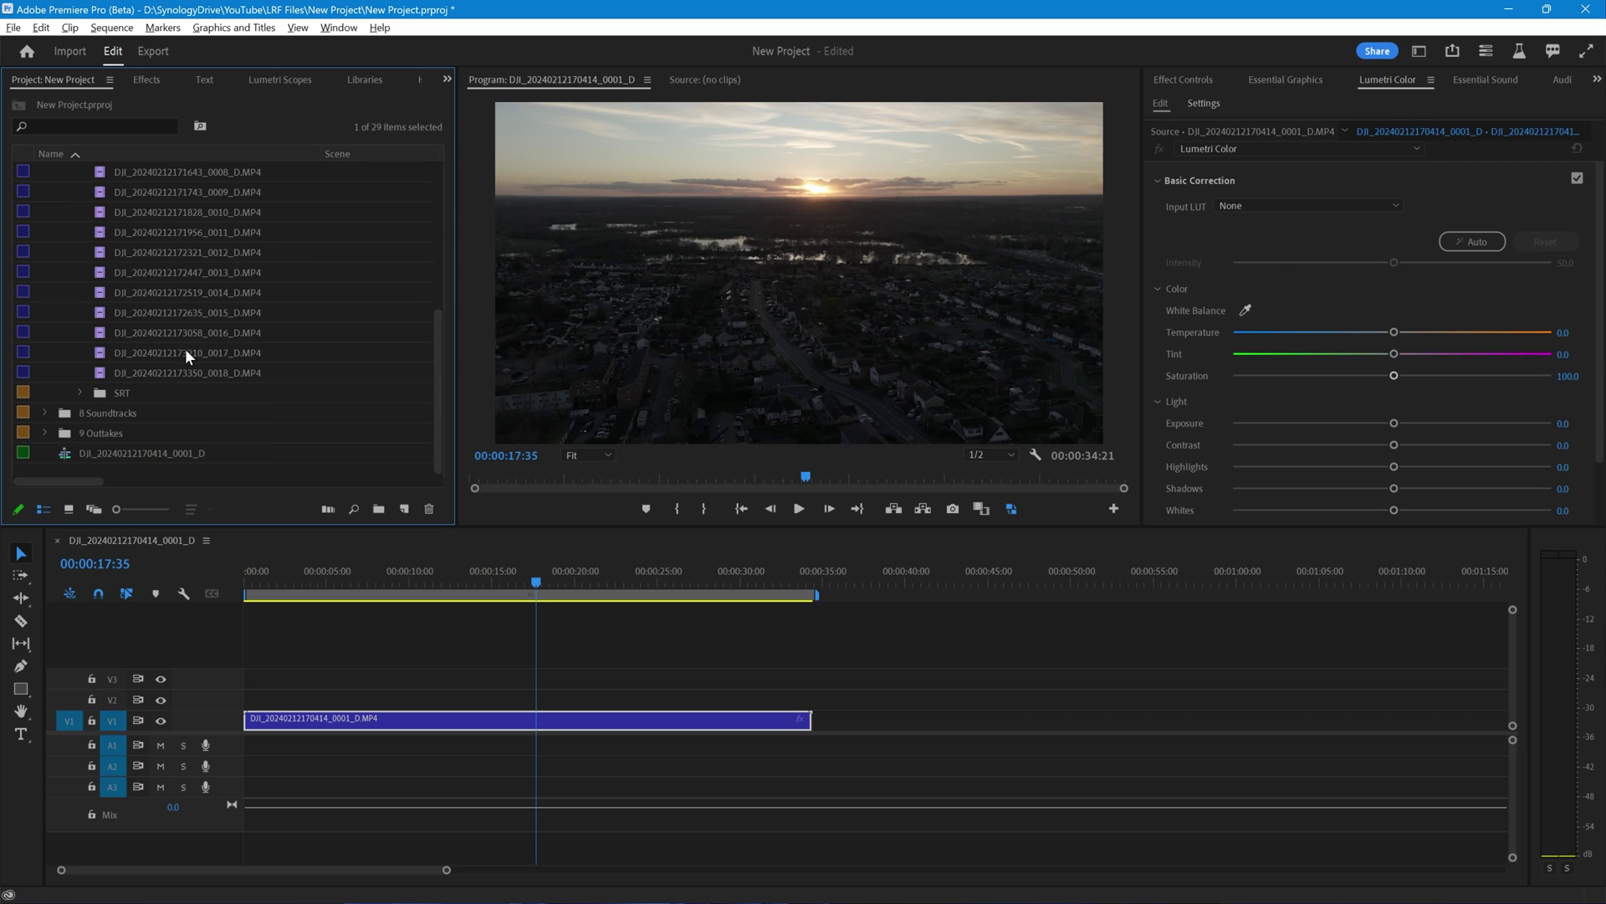
pyautogui.keyDown('shift'); pyautogui.click(103, 373); pyautogui.keyUp('shift')
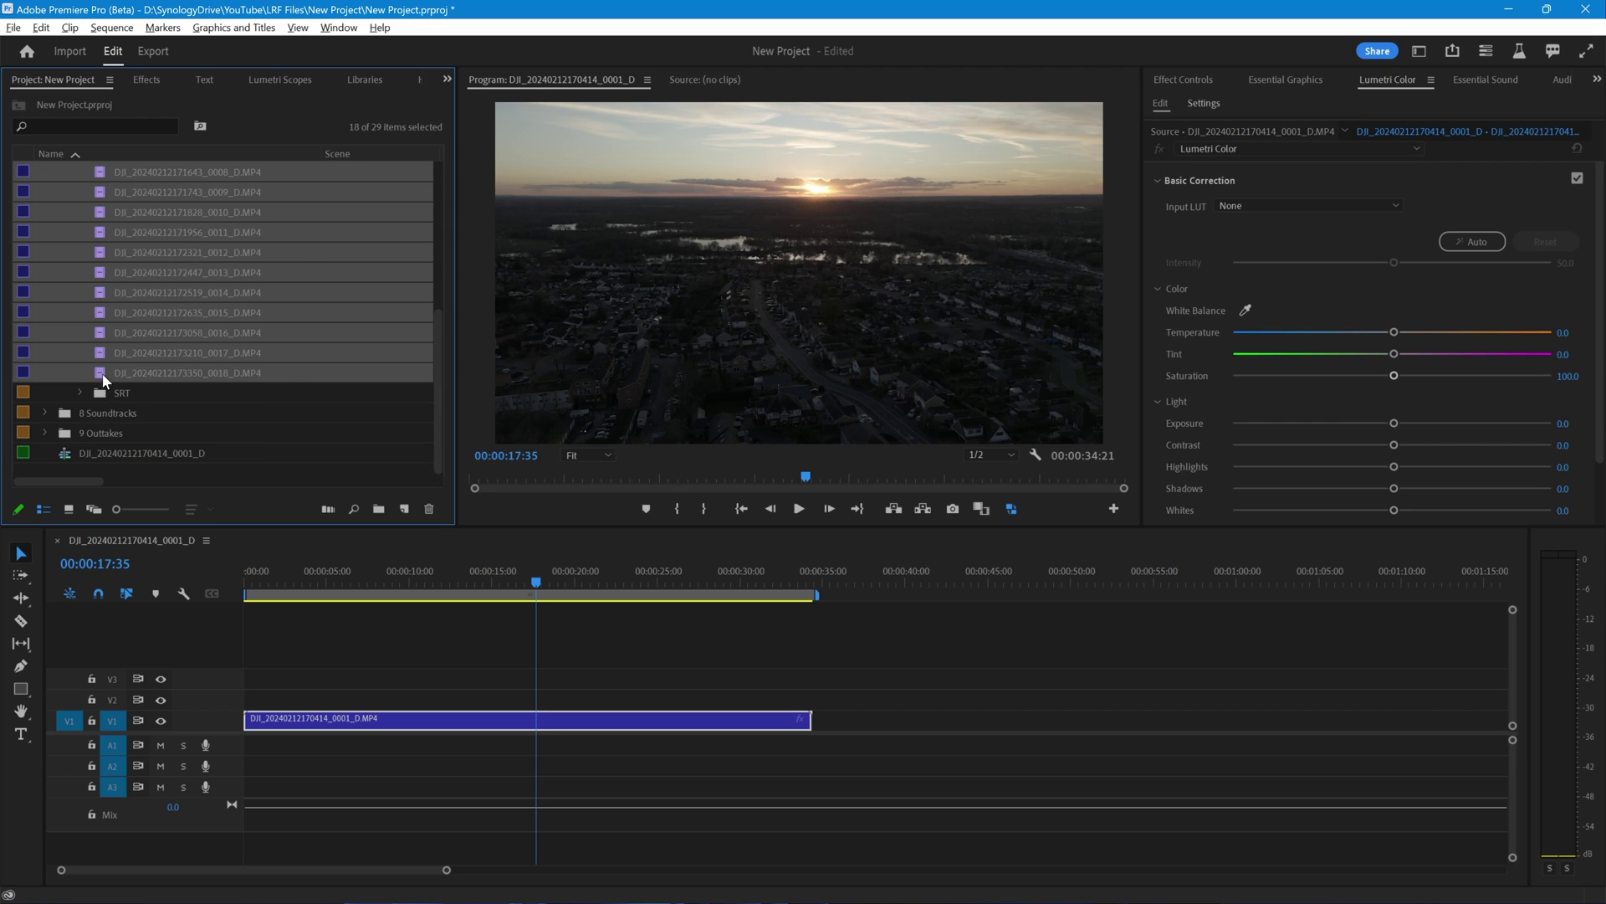
pyautogui.rightClick(171, 192)
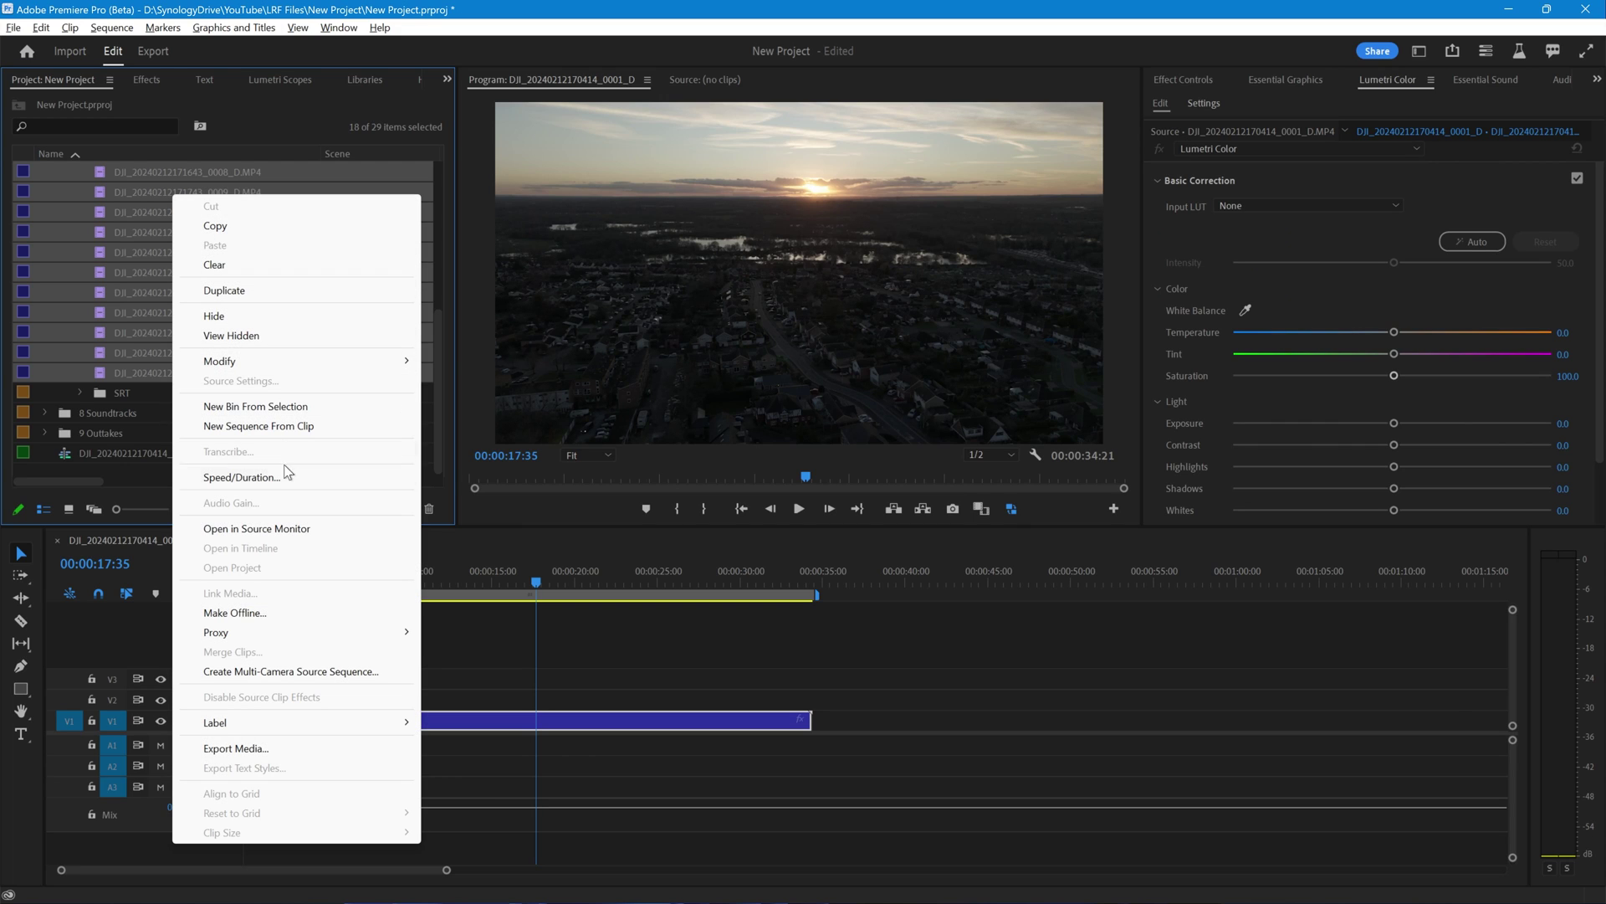
pyautogui.moveTo(251, 634)
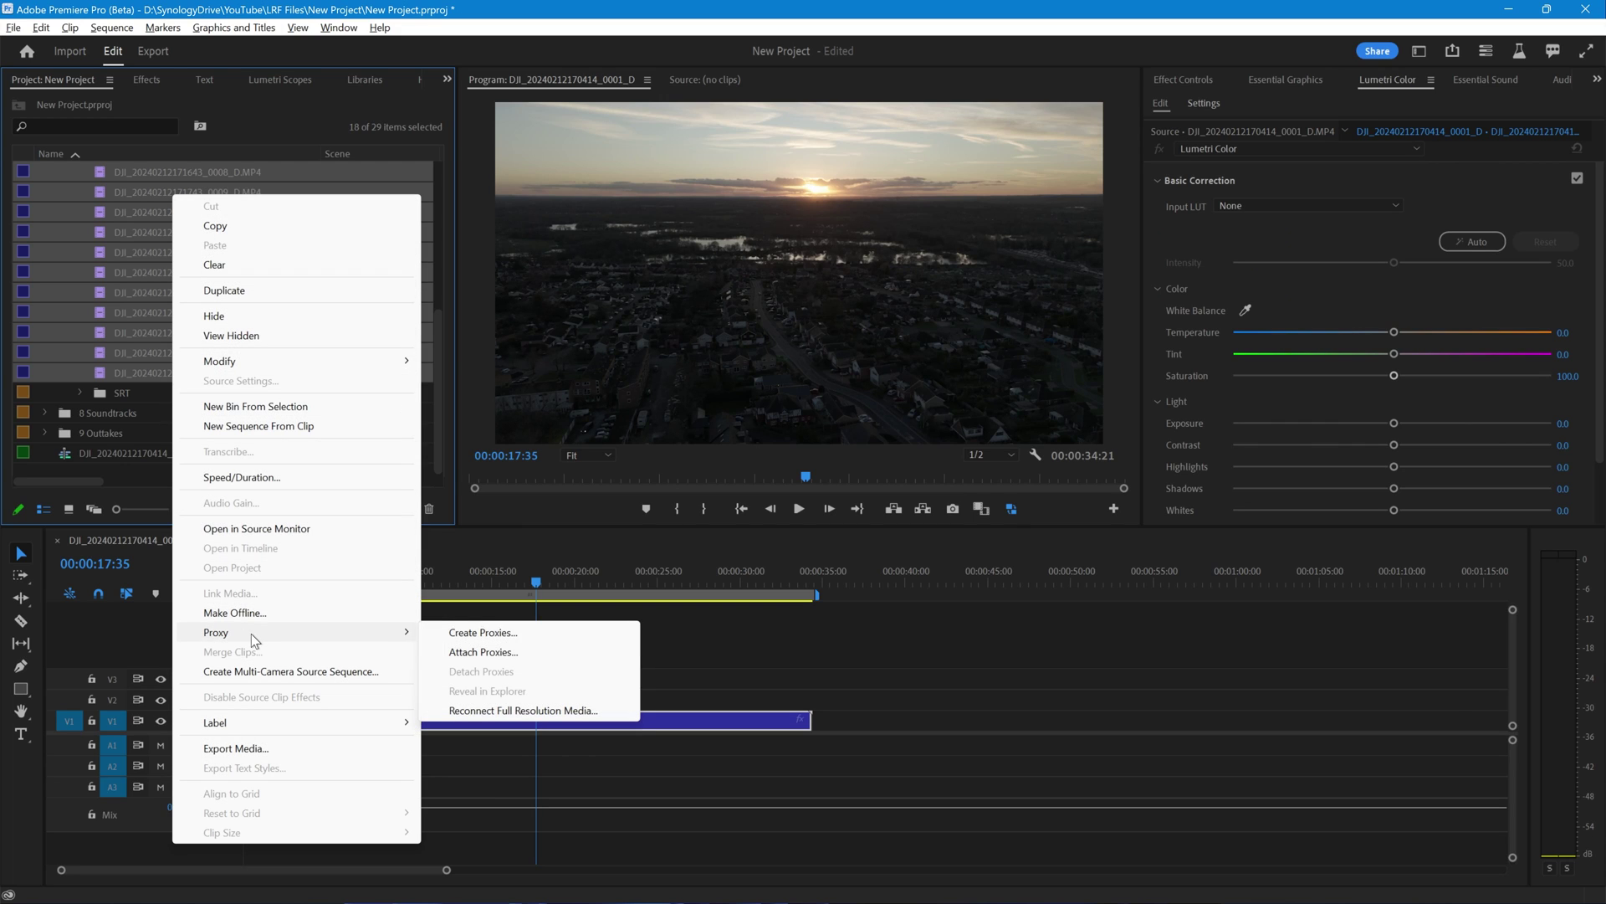
pyautogui.click(502, 655)
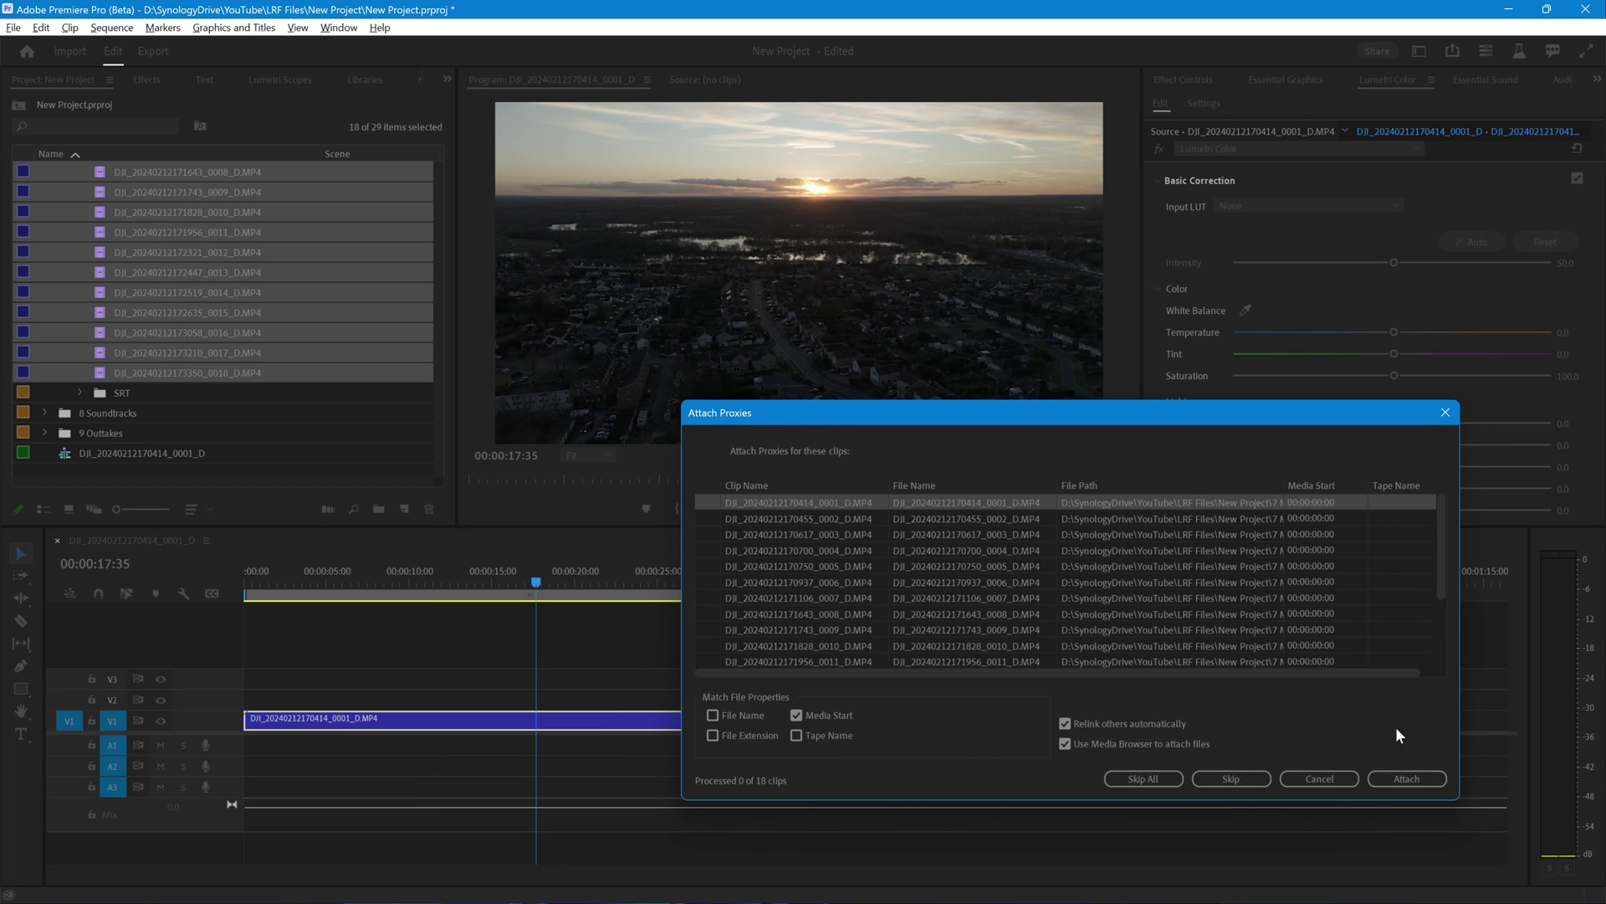
# Attach the renamed LRF folder MP4s as proxies, picking the 0001 file first.
pyautogui.click(1396, 779)
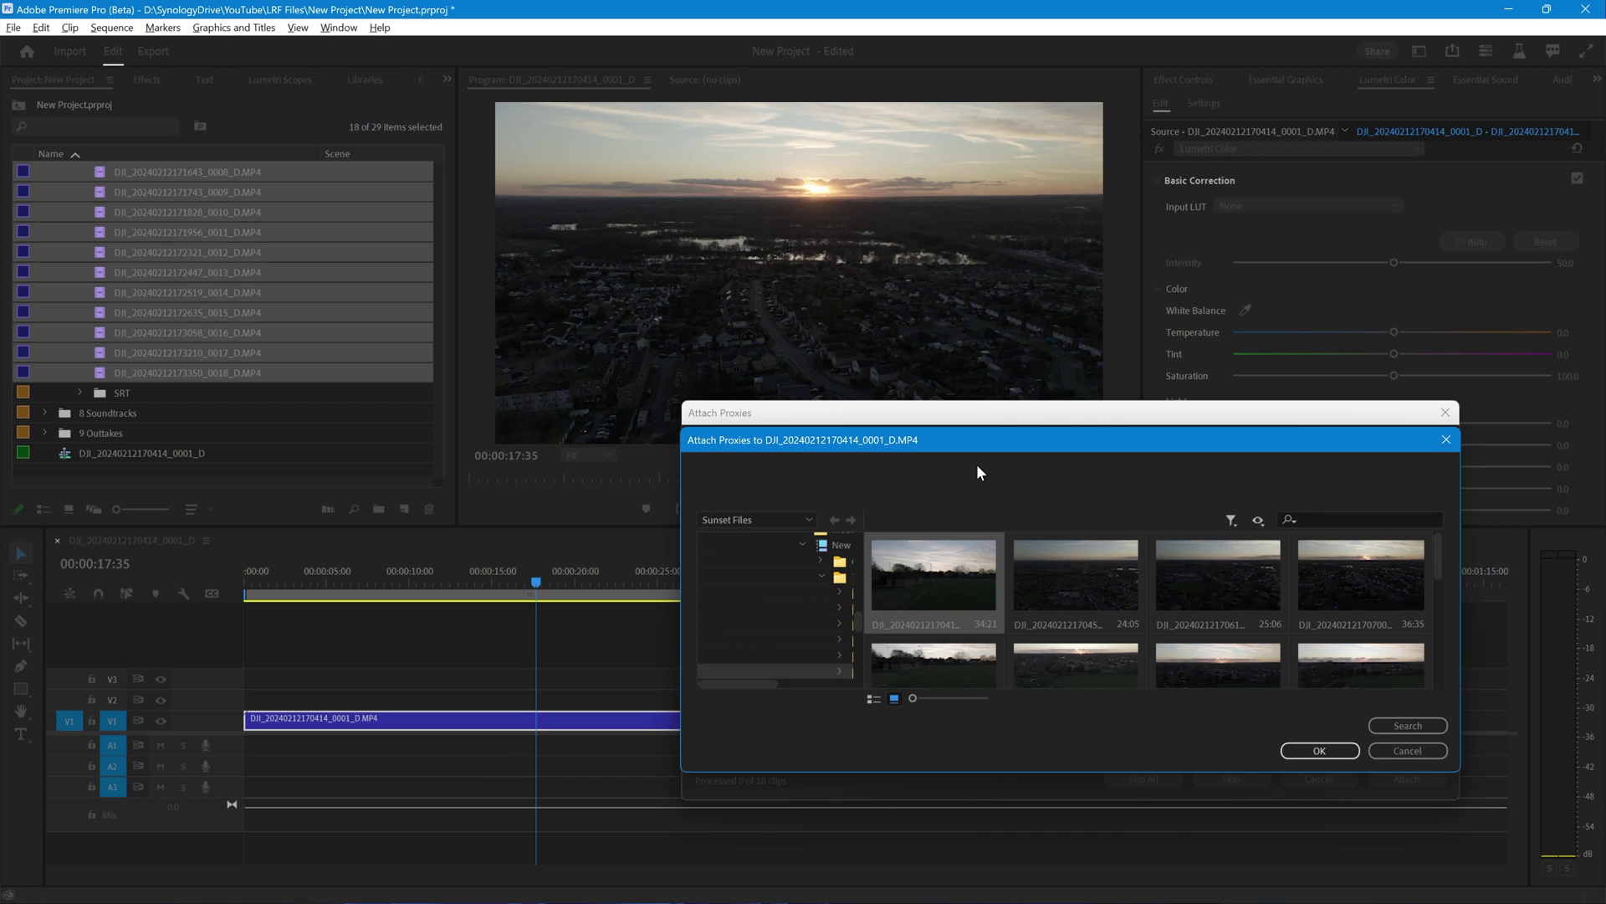
pyautogui.click(872, 699)
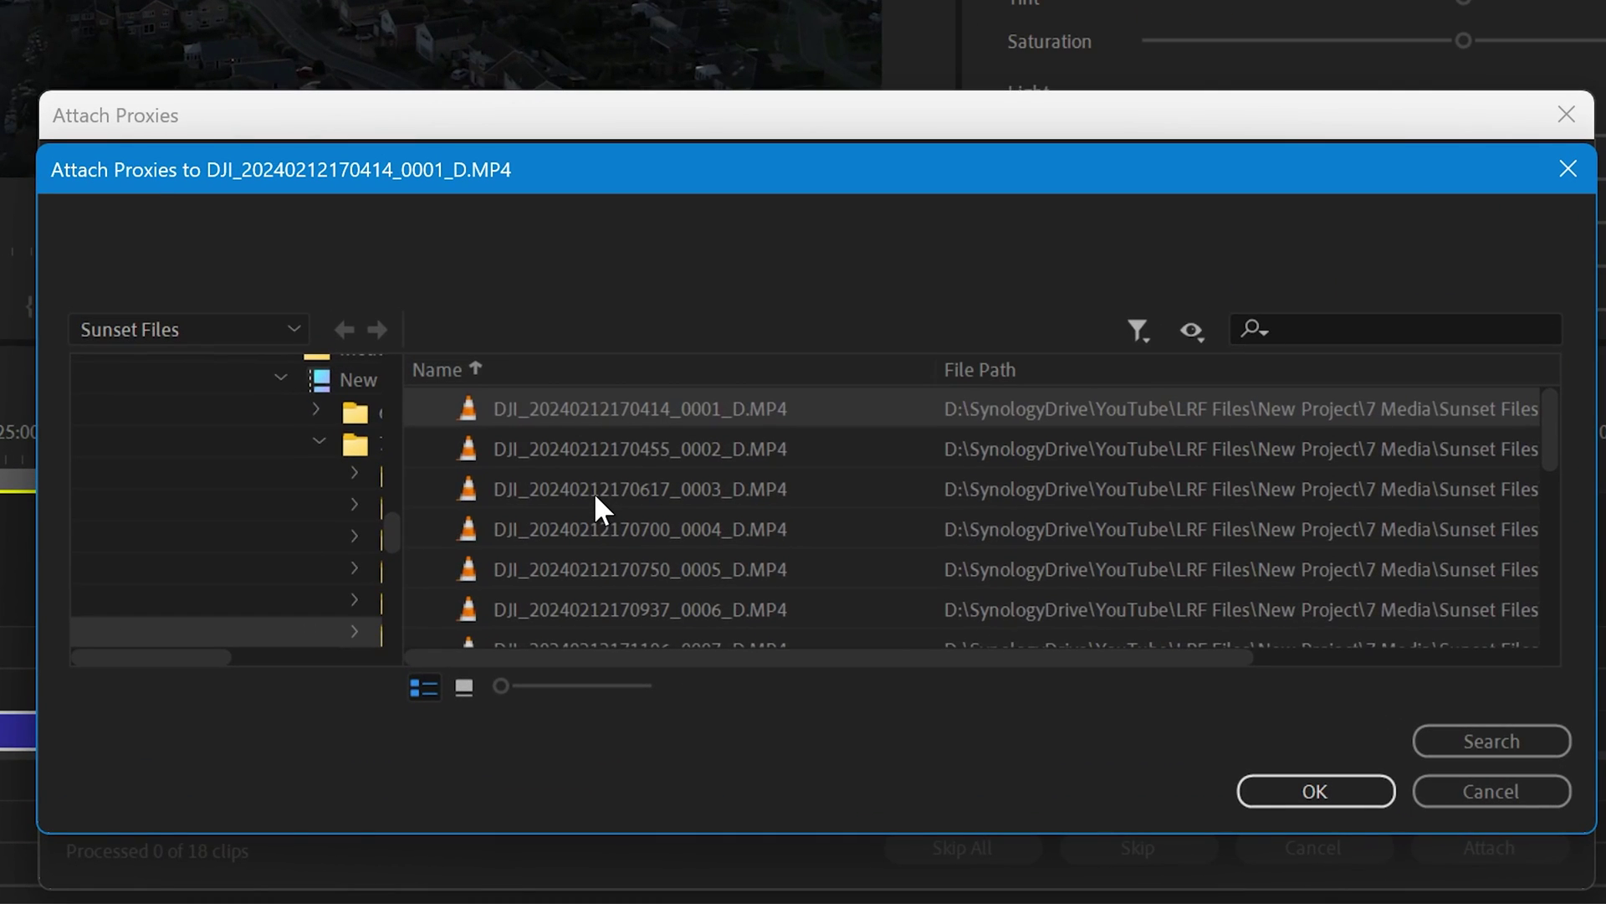
pyautogui.scroll(-5, 595, 494)
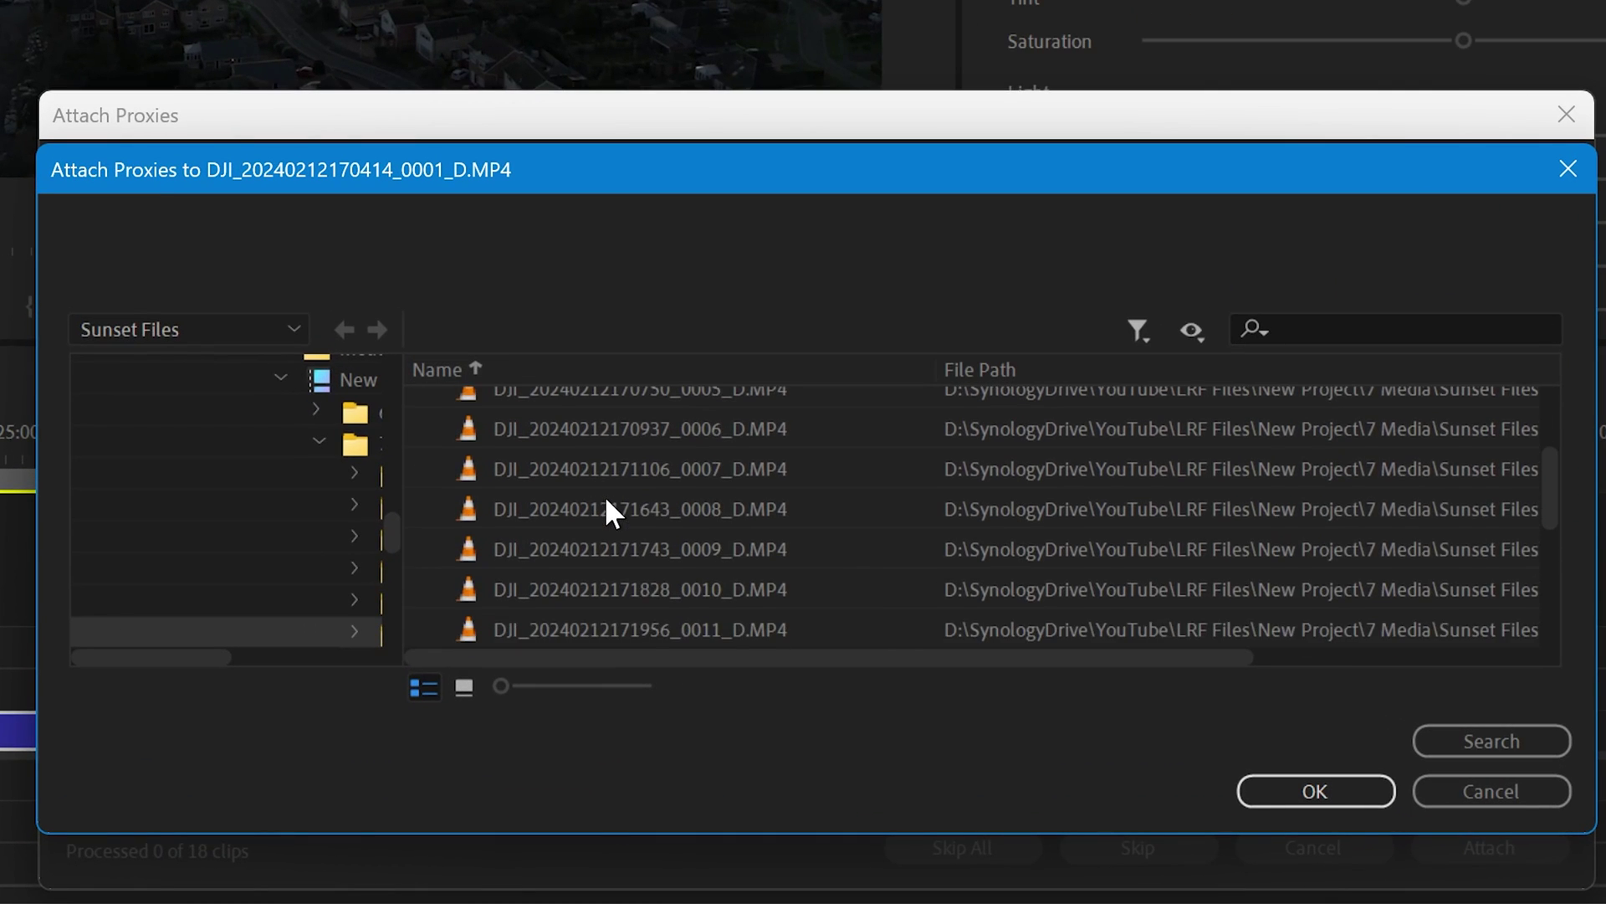
pyautogui.scroll(-2, 608, 502)
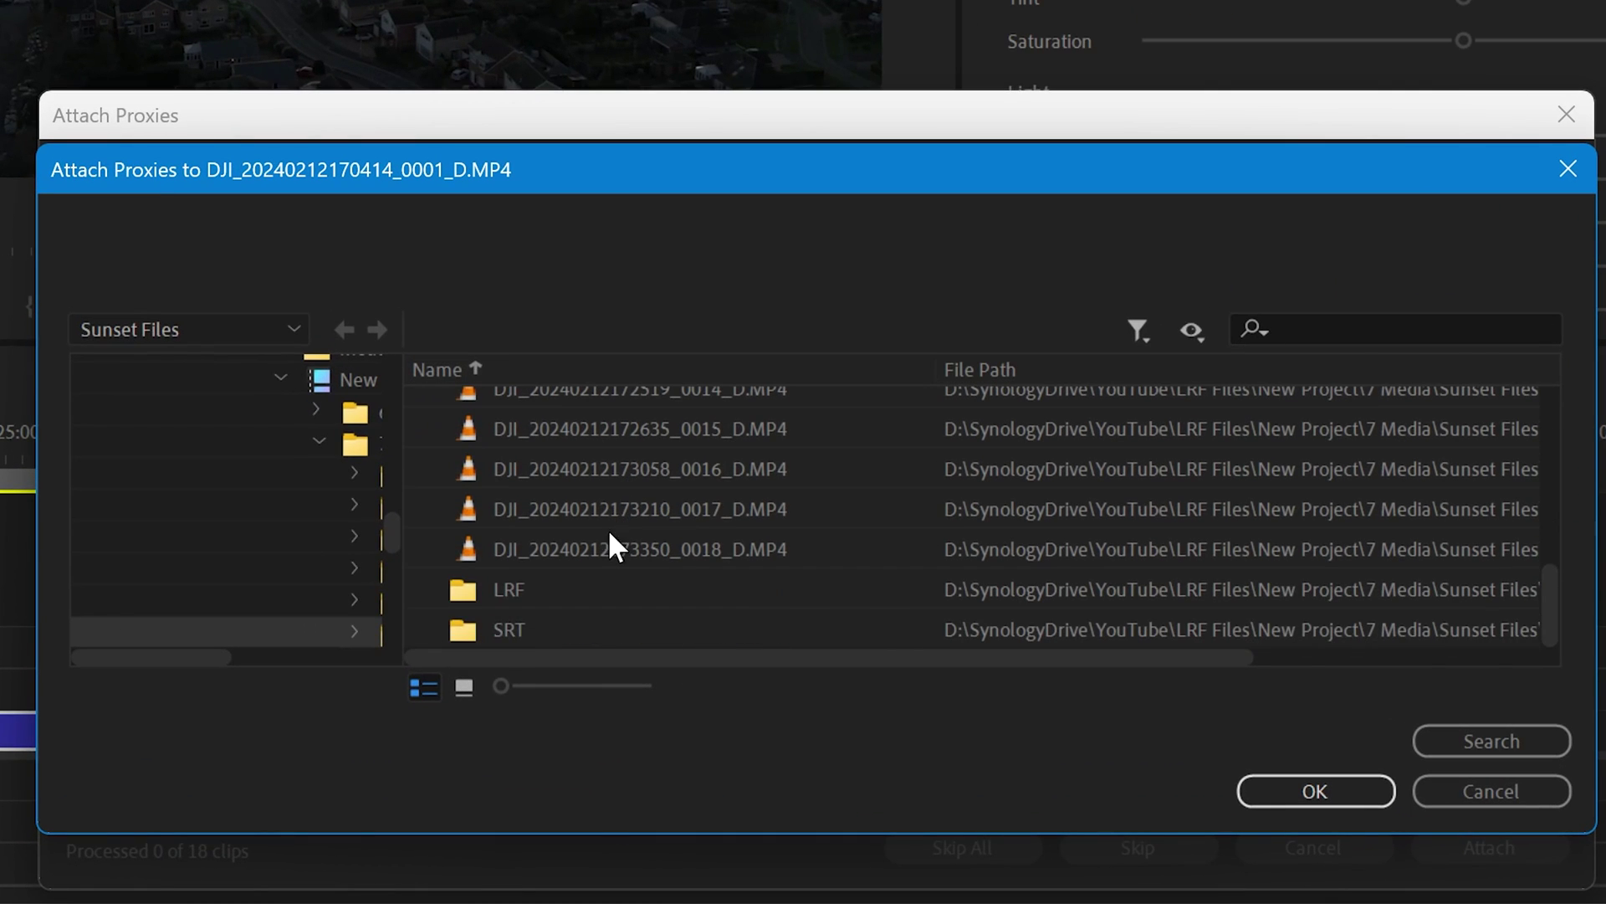
pyautogui.doubleClick(474, 600)
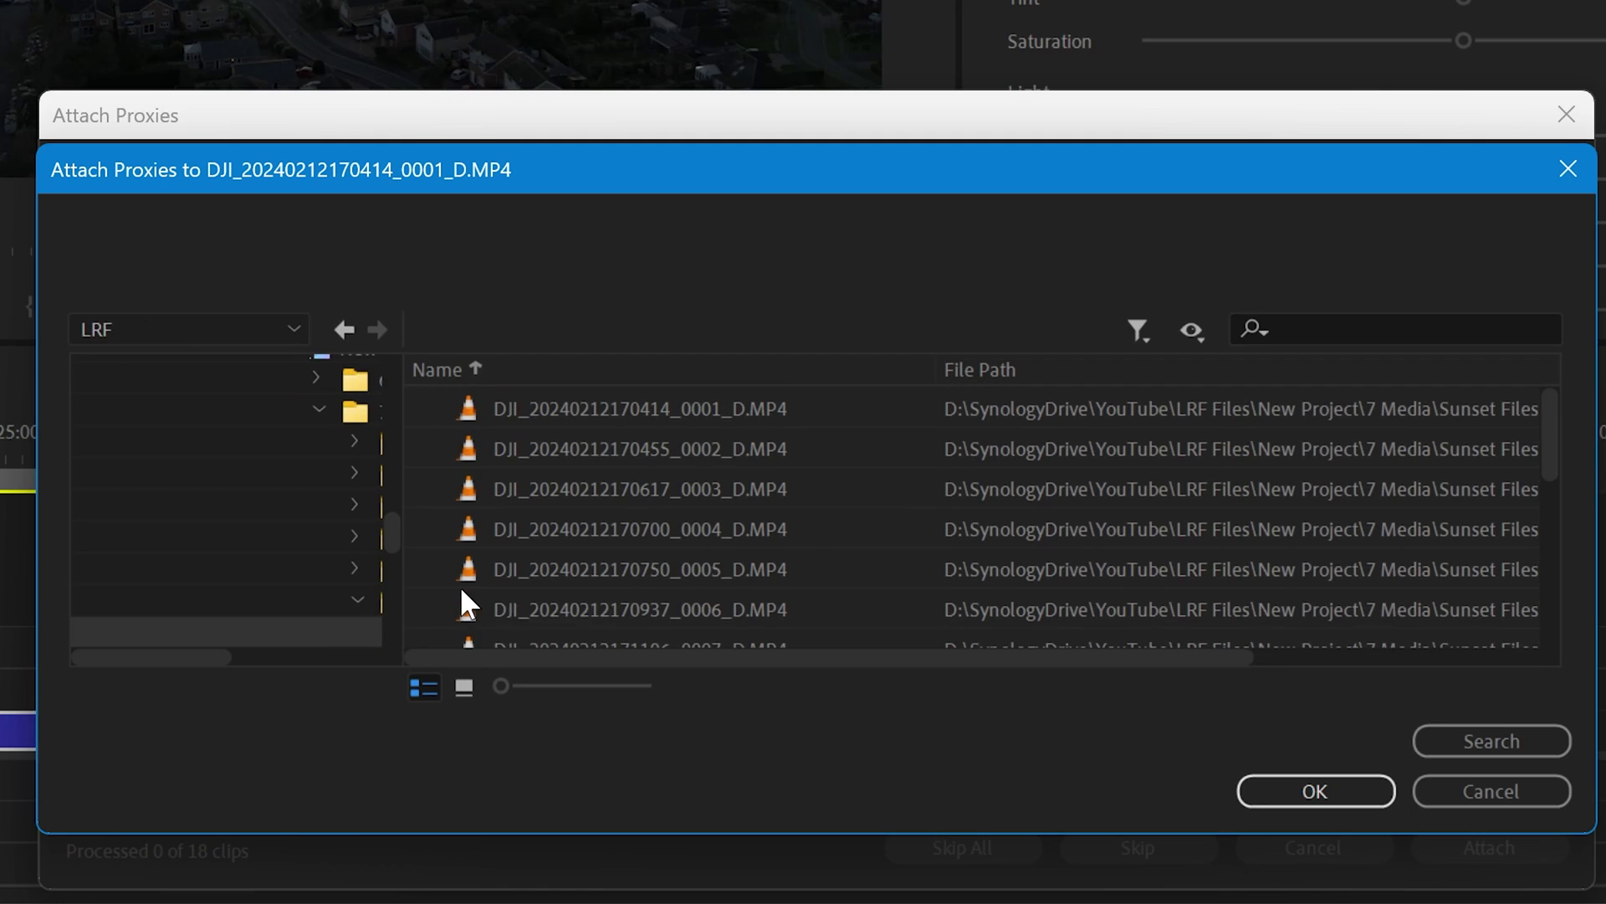
pyautogui.doubleClick(467, 406)
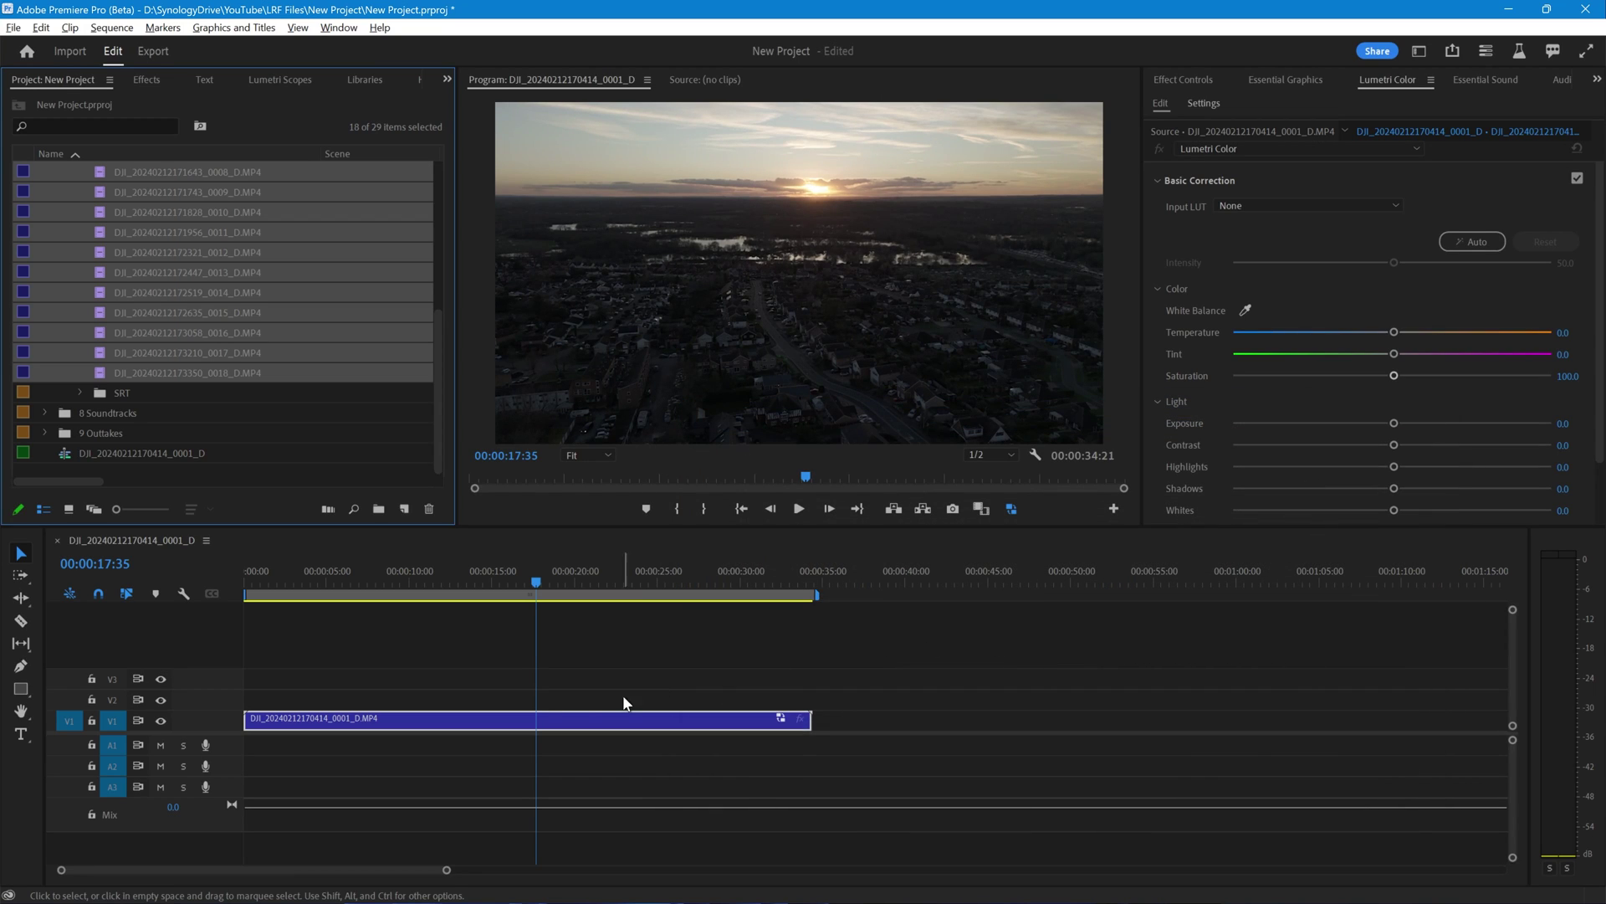
# Select clip 0011, turn on proxy playback, and scrub the playhead to 00:00:27:33.
pyautogui.click(97, 228)
pyautogui.click(1013, 508)
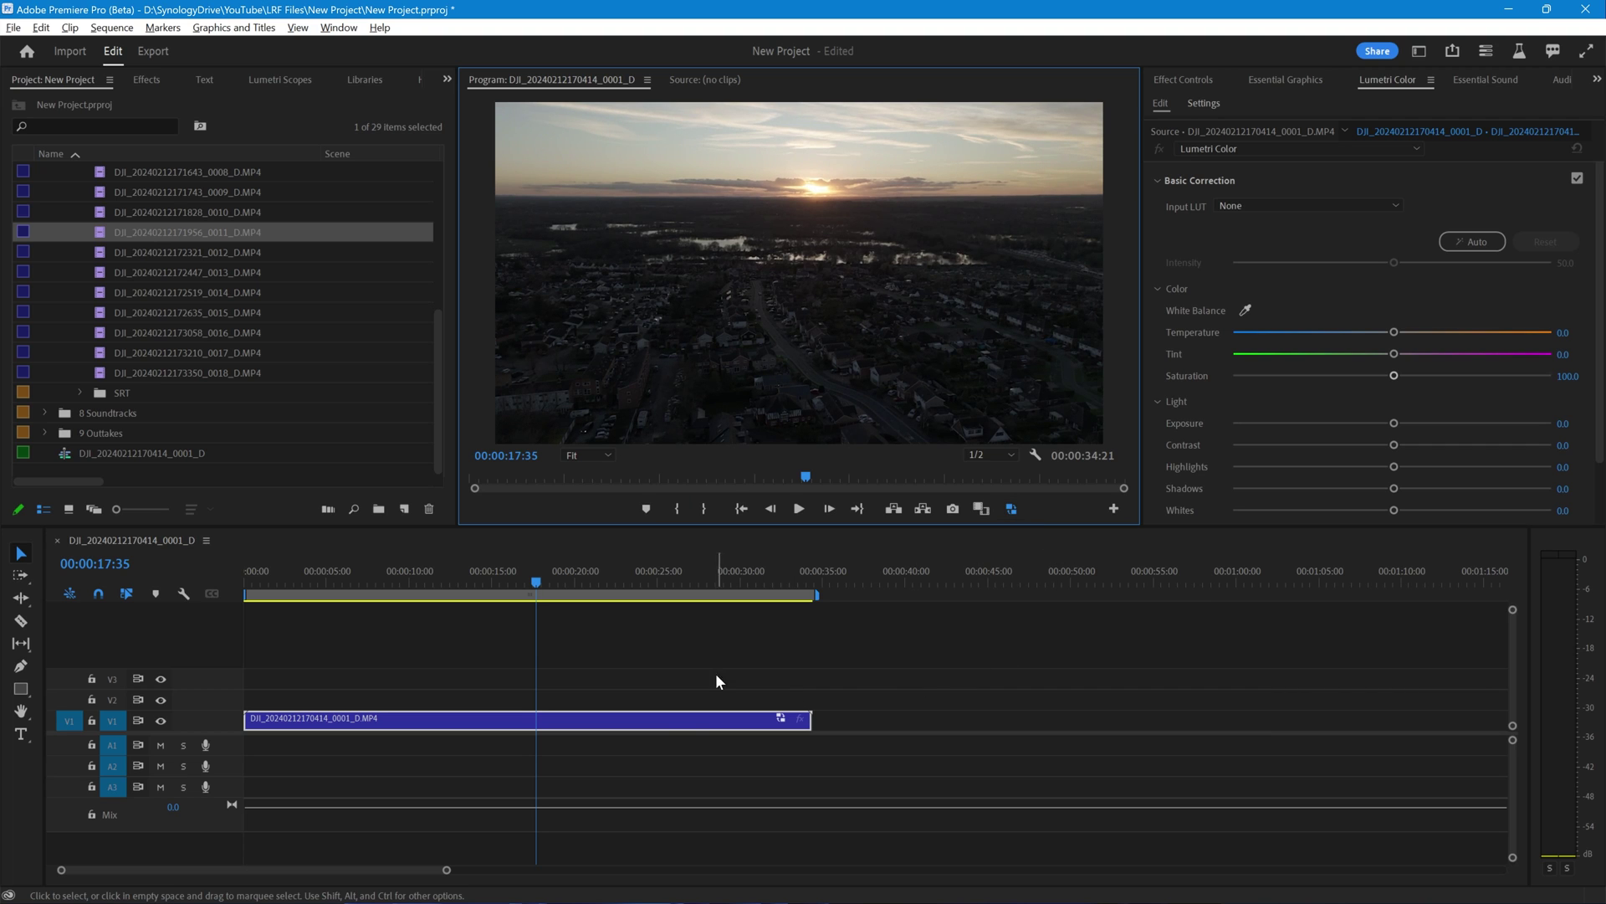
pyautogui.moveTo(532, 576); pyautogui.dragTo(700, 597)
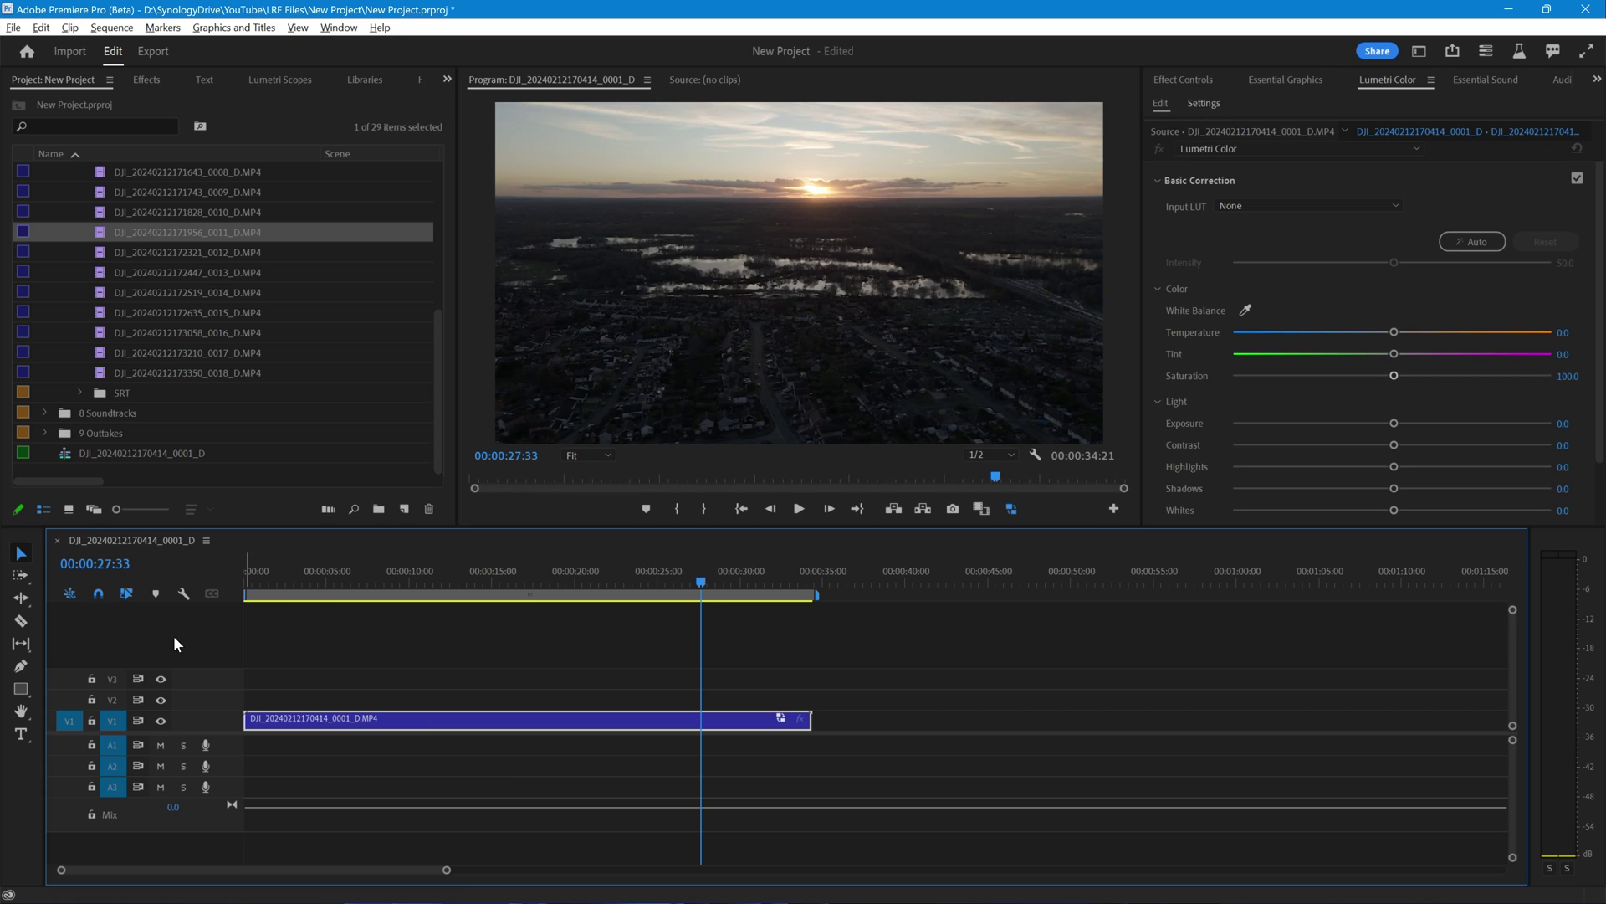